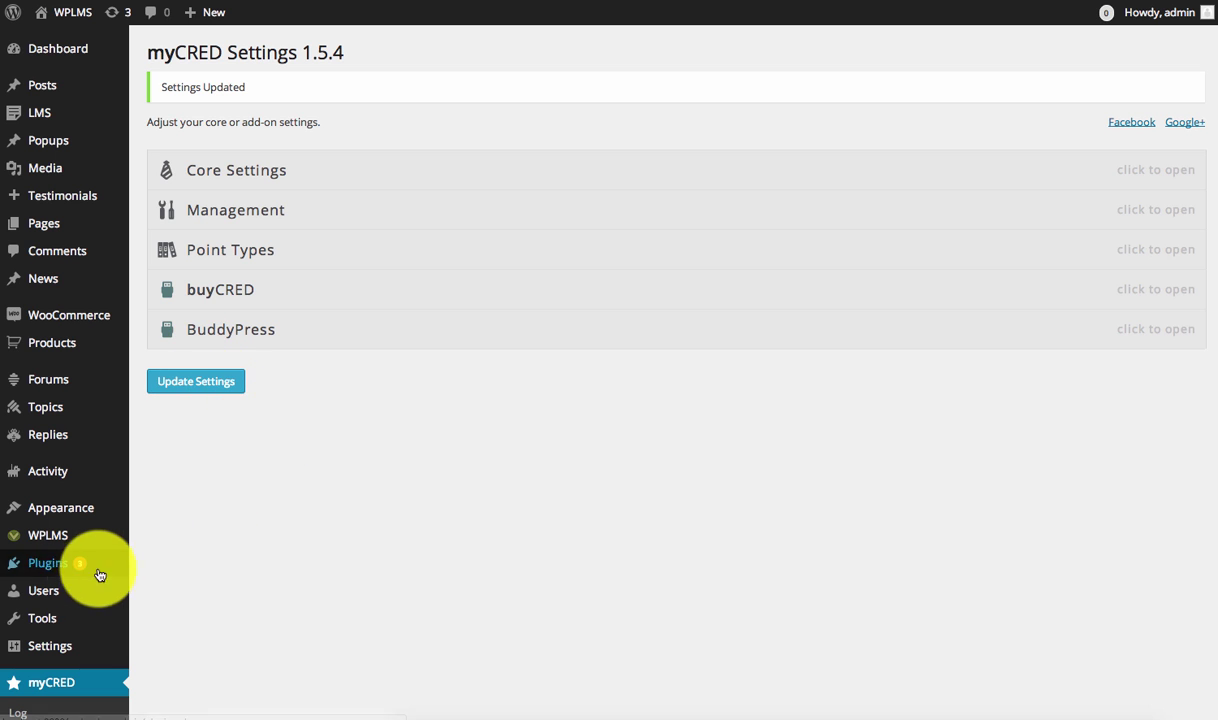
Visit the Add New plugins page, then confirm myCRED 1.5.4 is active among installed plugins.
{"action": "left_click", "coordinate": [40, 568]}
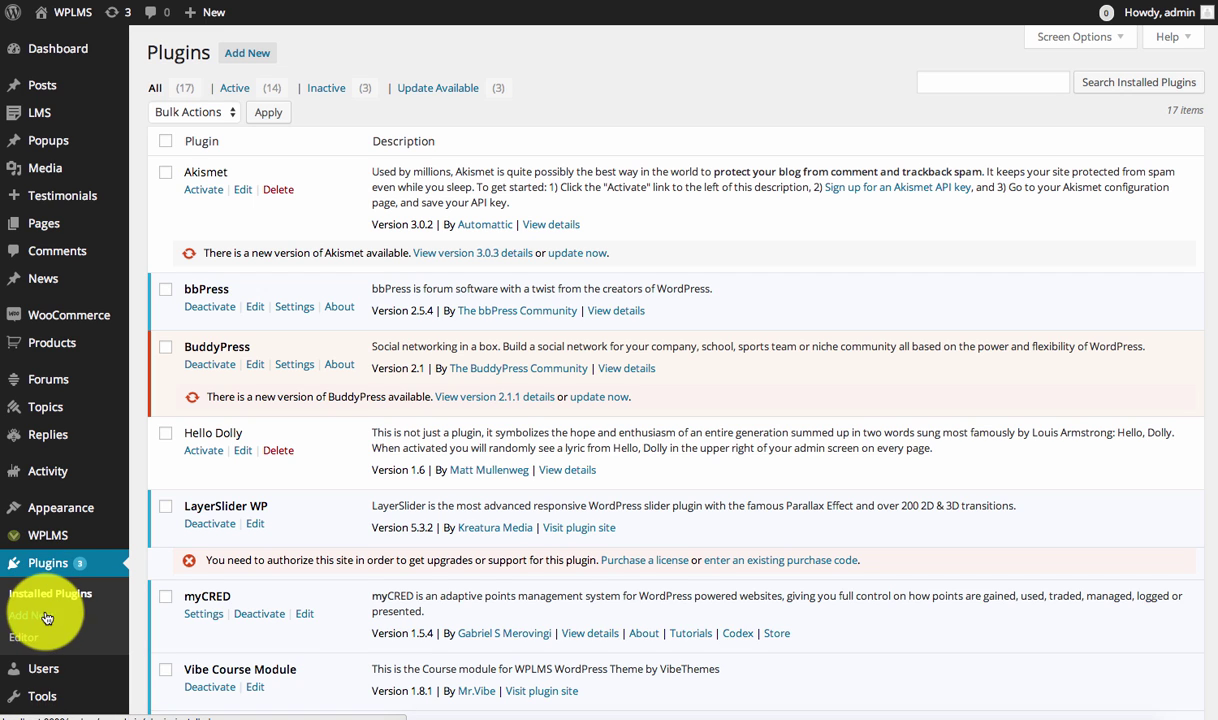
{"action": "left_click", "coordinate": [42, 616]}
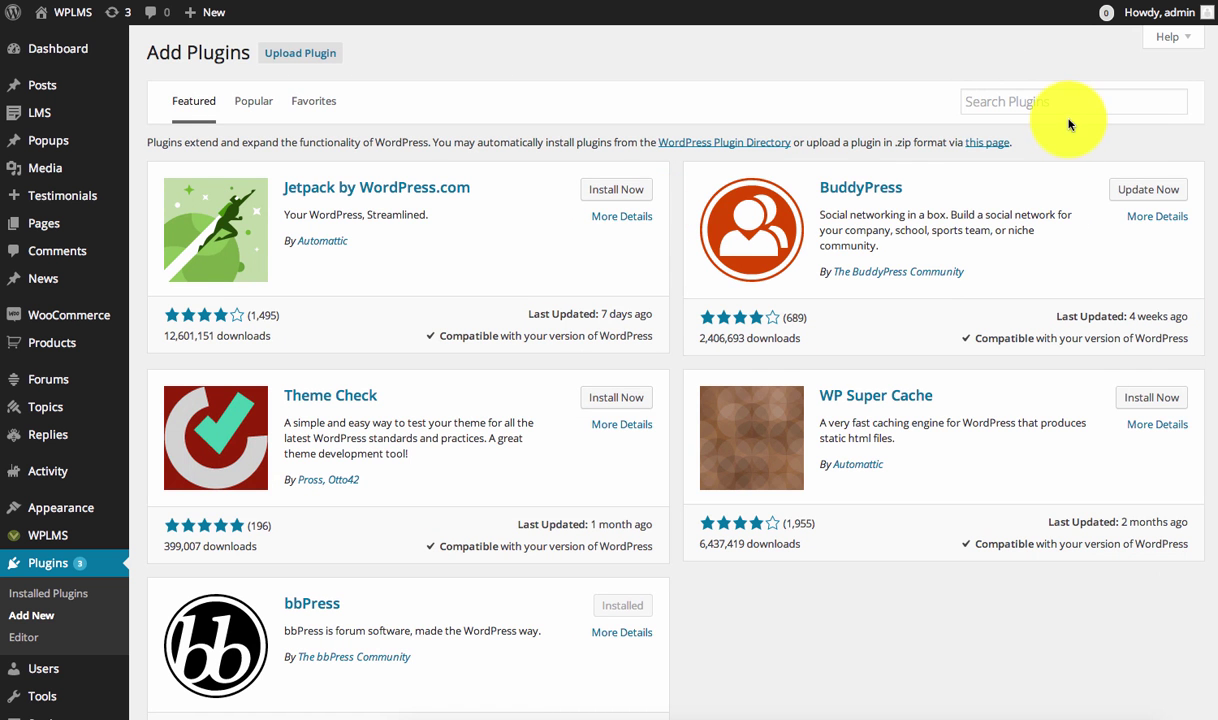
{"action": "left_click", "coordinate": [1066, 104]}
{"action": "left_click", "coordinate": [50, 594]}
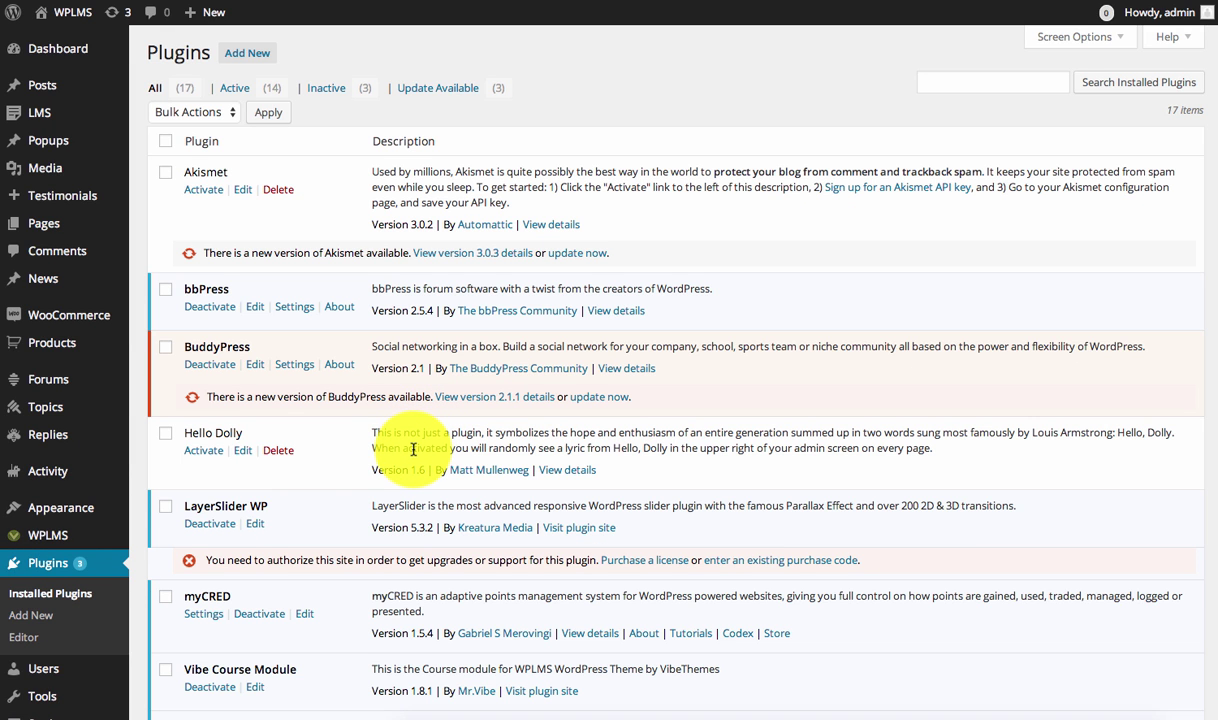
{"action": "scroll", "coordinate": [413, 448], "scroll_direction": "down", "scroll_amount": 5}
{"action": "scroll", "coordinate": [414, 448], "scroll_direction": "up", "scroll_amount": 5}
{"action": "scroll", "coordinate": [402, 517], "scroll_direction": "down", "scroll_amount": 3}
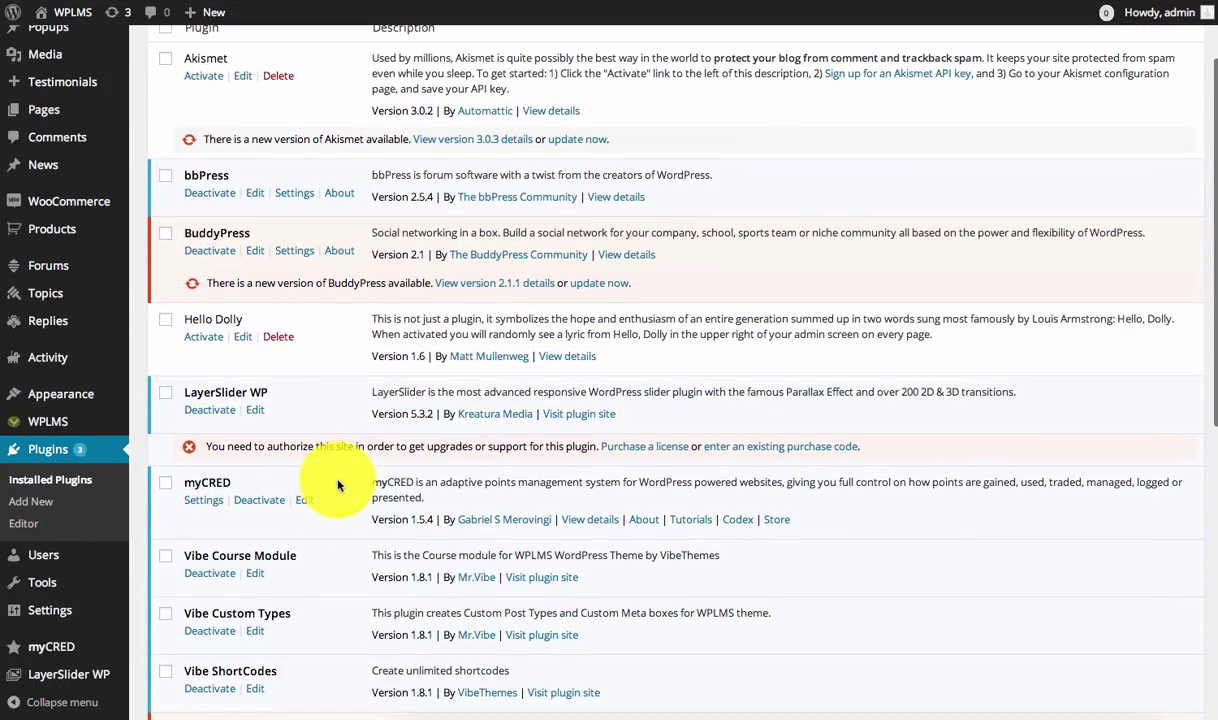
Review the entries in the myCRED points log.
{"action": "left_click", "coordinate": [16, 655]}
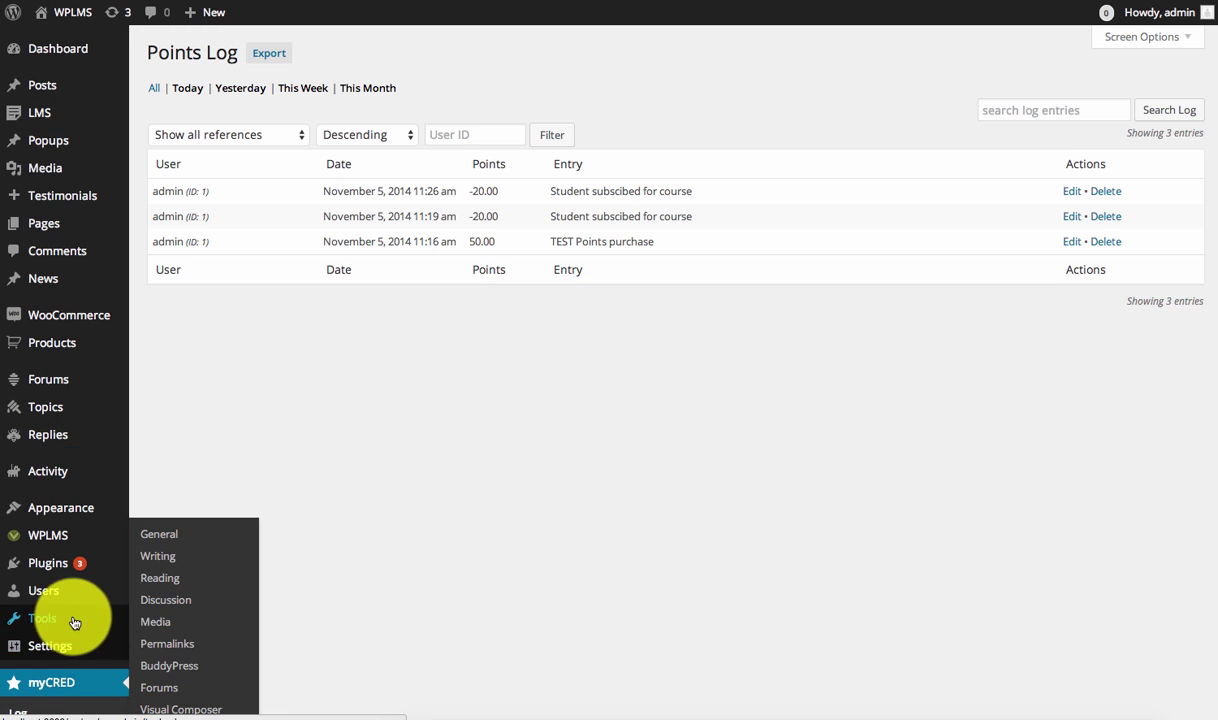
{"action": "scroll", "coordinate": [64, 620], "scroll_direction": "down", "scroll_amount": 1}
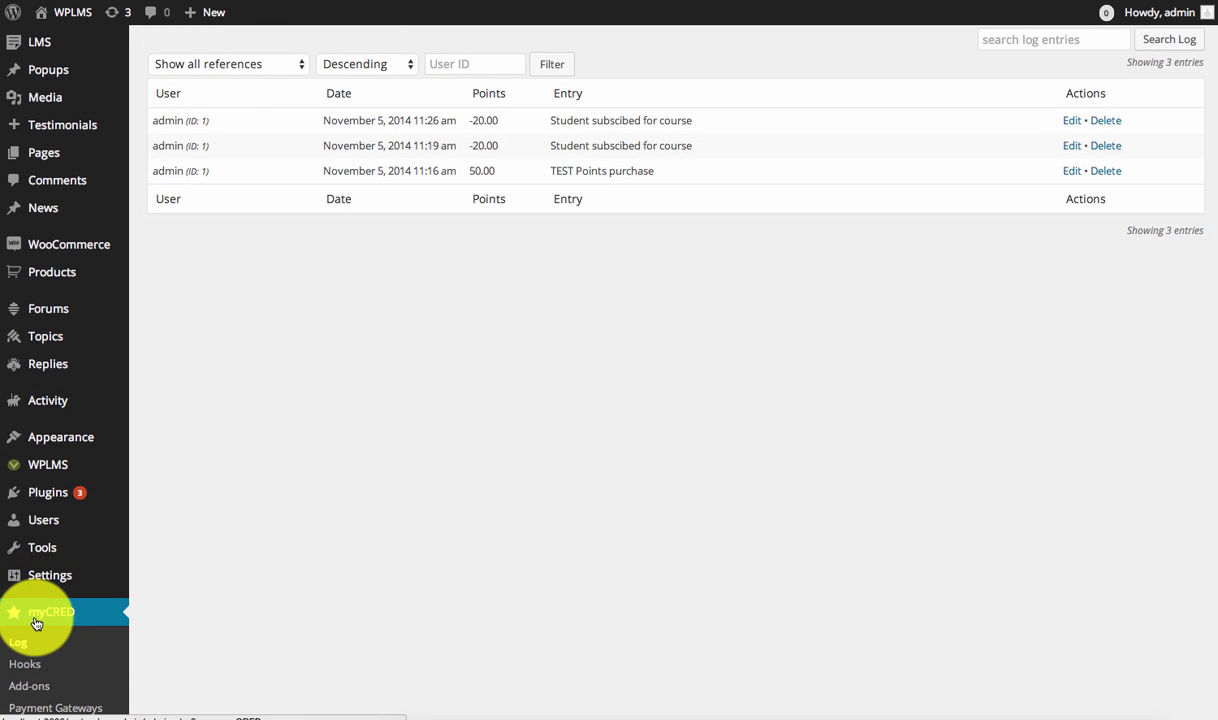
{"action": "scroll", "coordinate": [325, 539], "scroll_direction": "down", "scroll_amount": 2}
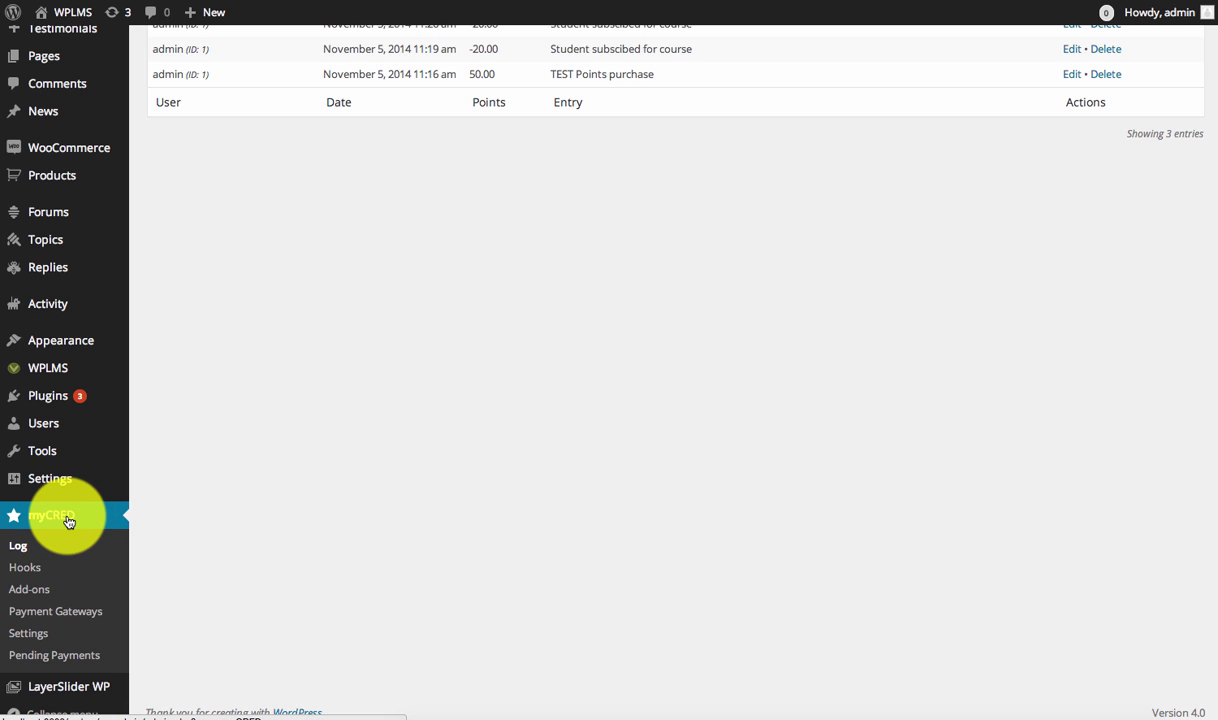
Browse the myCRED add-ons, expanding and collapsing buyCRED, then open the Hooks list.
{"action": "left_click", "coordinate": [30, 589]}
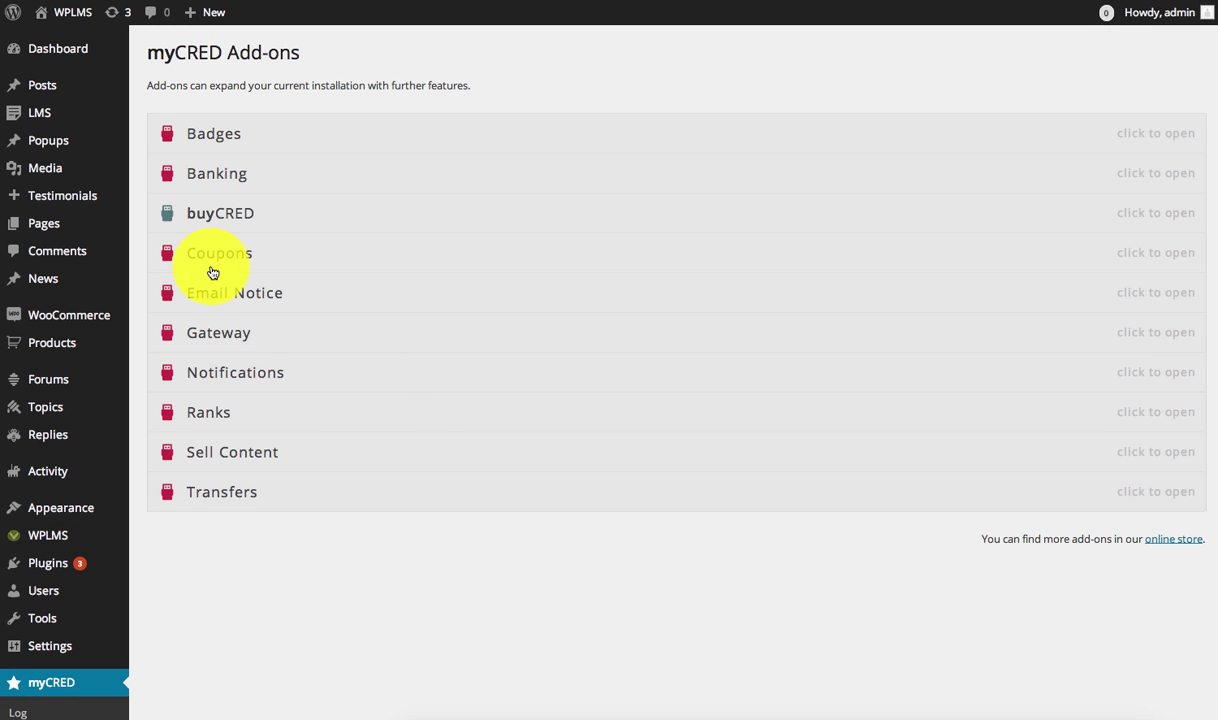
{"action": "left_click", "coordinate": [213, 220]}
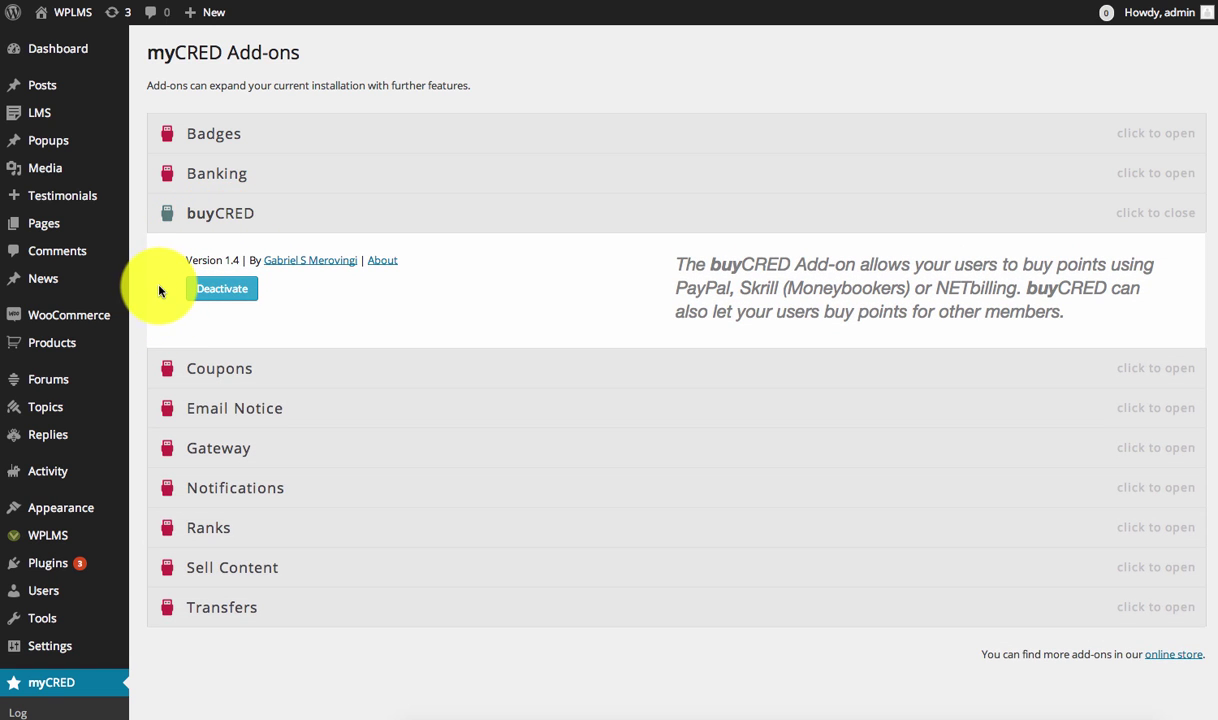
{"action": "left_click", "coordinate": [211, 226]}
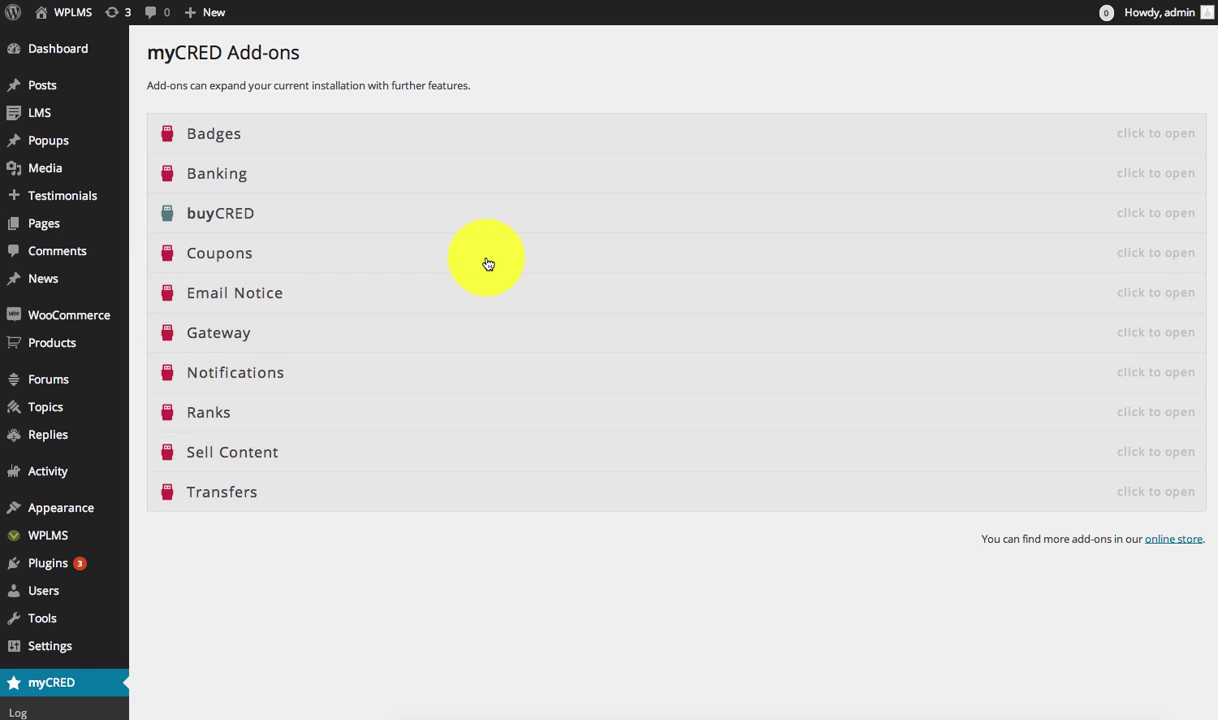
{"action": "scroll", "coordinate": [419, 319], "scroll_direction": "down", "scroll_amount": 1}
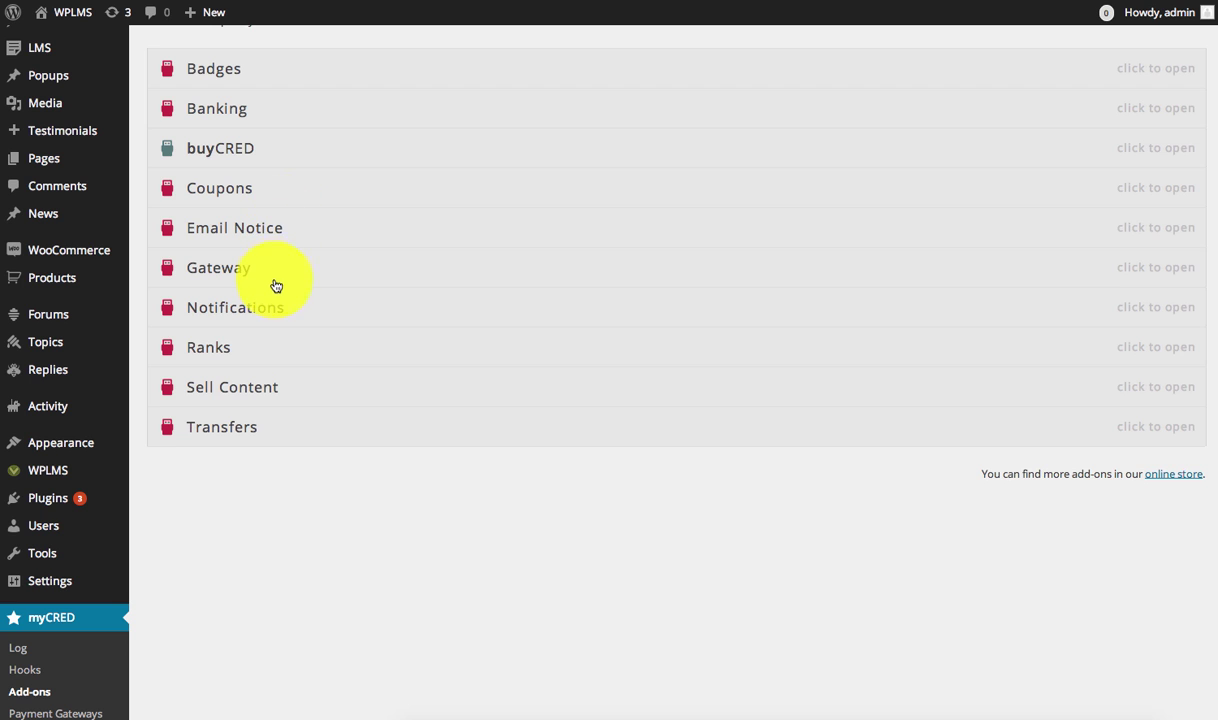
{"action": "scroll", "coordinate": [334, 455], "scroll_direction": "down", "scroll_amount": 2}
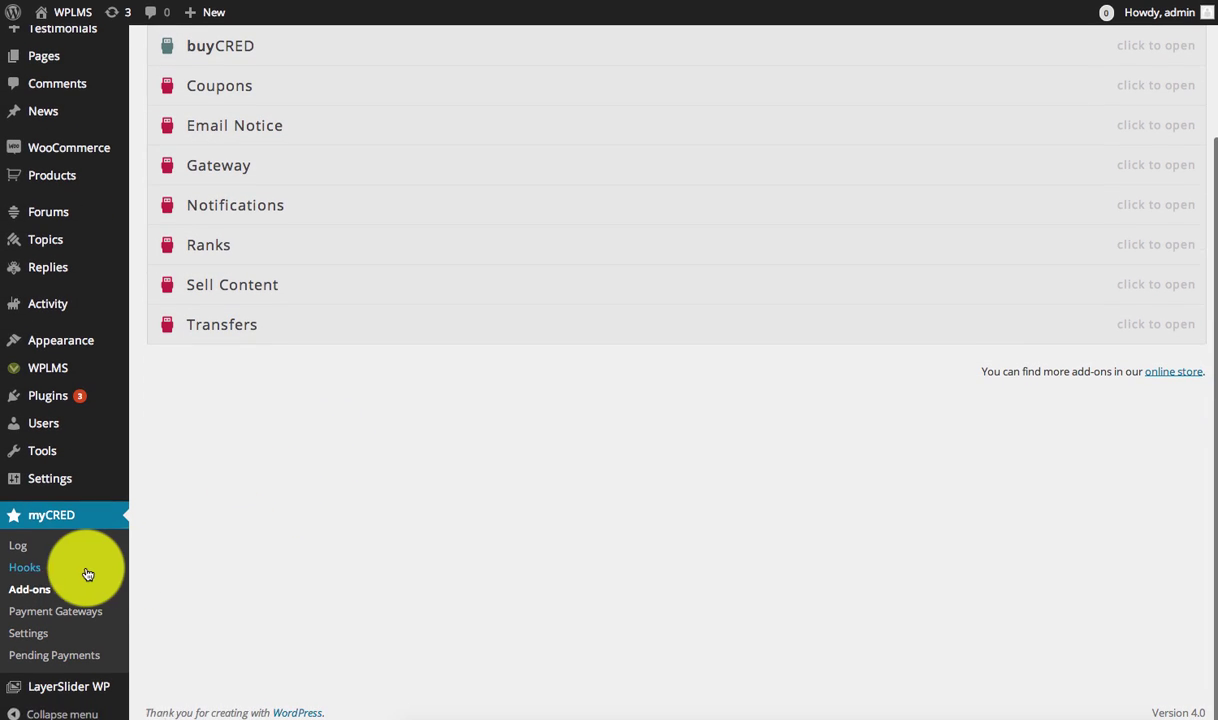
{"action": "left_click", "coordinate": [24, 577]}
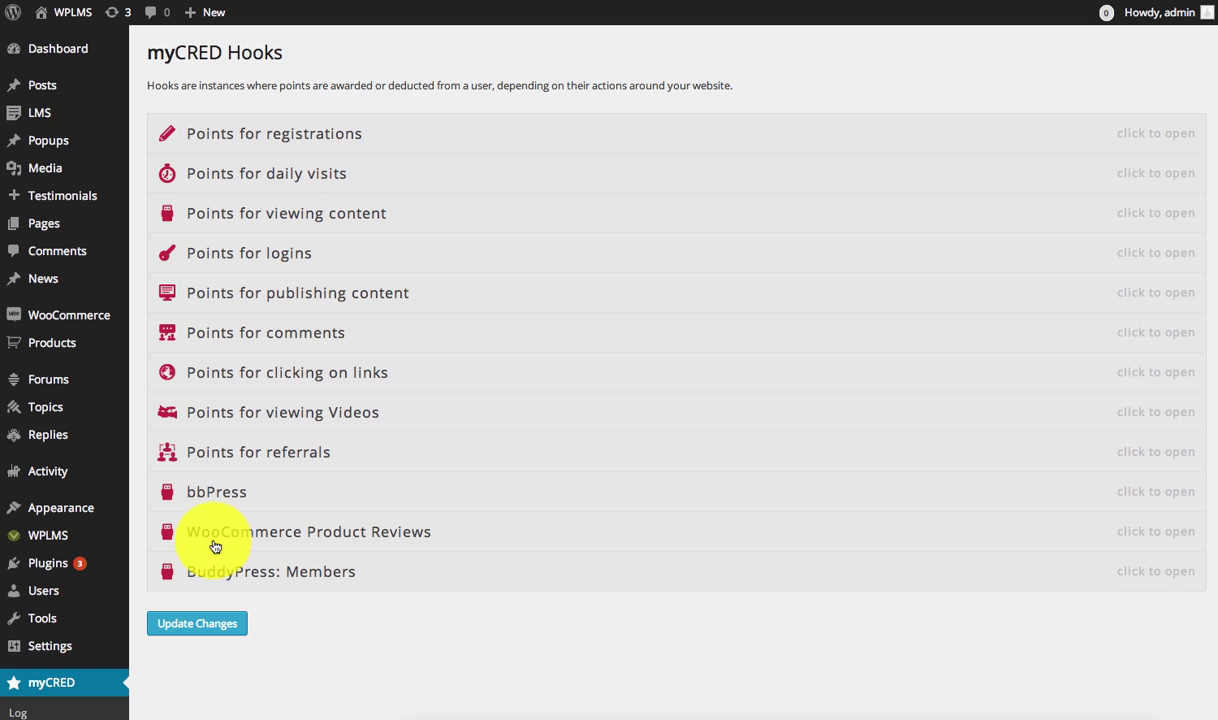
{"action": "left_click", "coordinate": [323, 137]}
{"action": "left_click", "coordinate": [328, 131]}
{"action": "left_click", "coordinate": [283, 170]}
{"action": "left_click", "coordinate": [438, 187]}
{"action": "scroll", "coordinate": [484, 258], "scroll_direction": "down", "scroll_amount": 3}
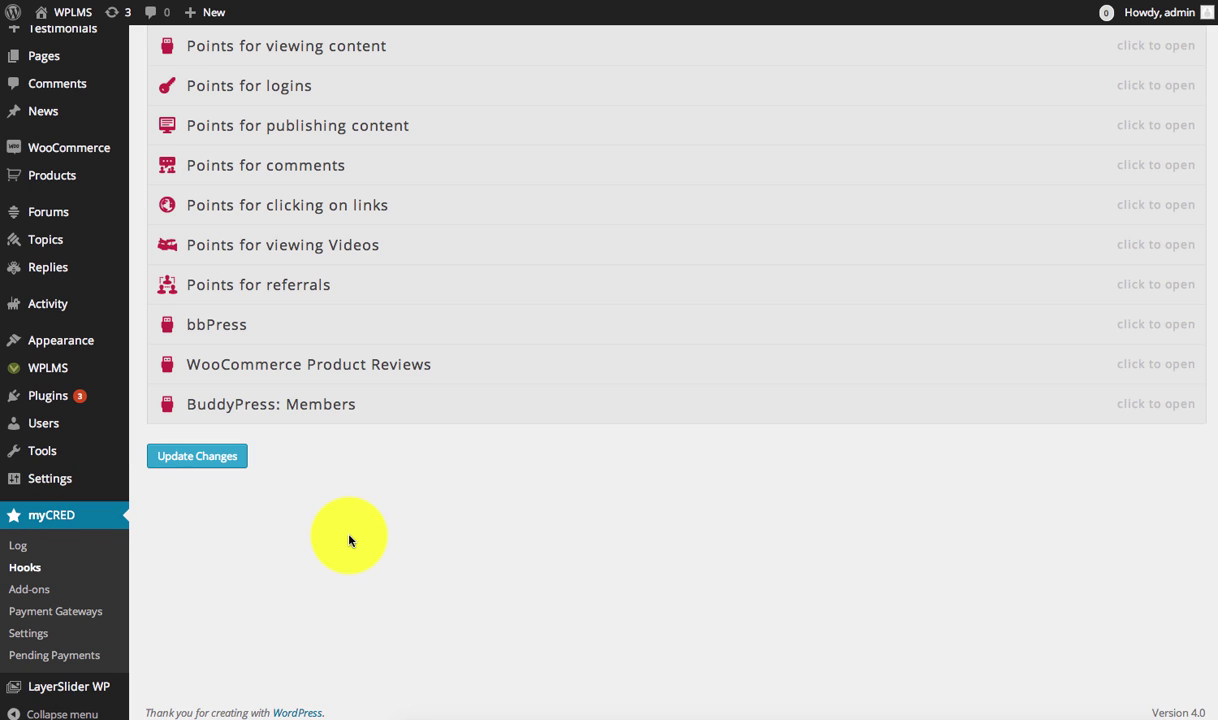
{"action": "left_click", "coordinate": [228, 301]}
{"action": "left_click", "coordinate": [230, 299]}
Review the PayPal Payments Standard settings on the buyCRED Payment Gateways page.
{"action": "left_click", "coordinate": [82, 612]}
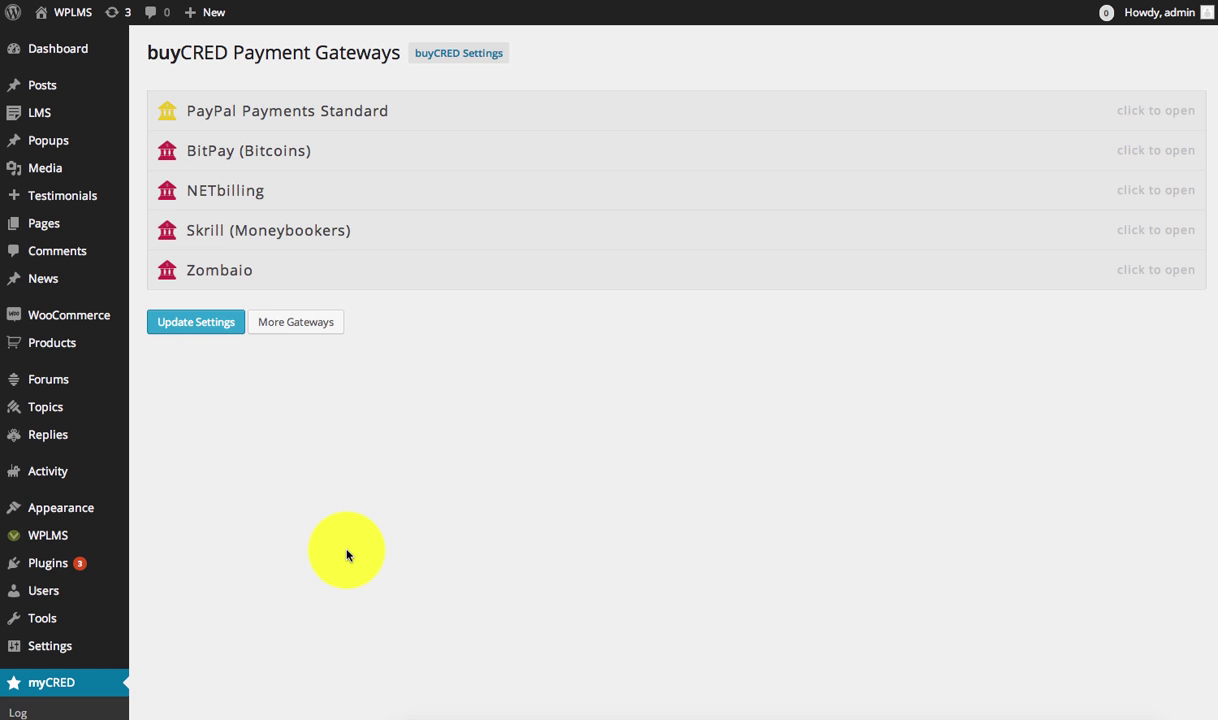
{"action": "scroll", "coordinate": [377, 508], "scroll_direction": "down", "scroll_amount": 1}
{"action": "scroll", "coordinate": [377, 508], "scroll_direction": "up", "scroll_amount": 1}
{"action": "left_click", "coordinate": [232, 113]}
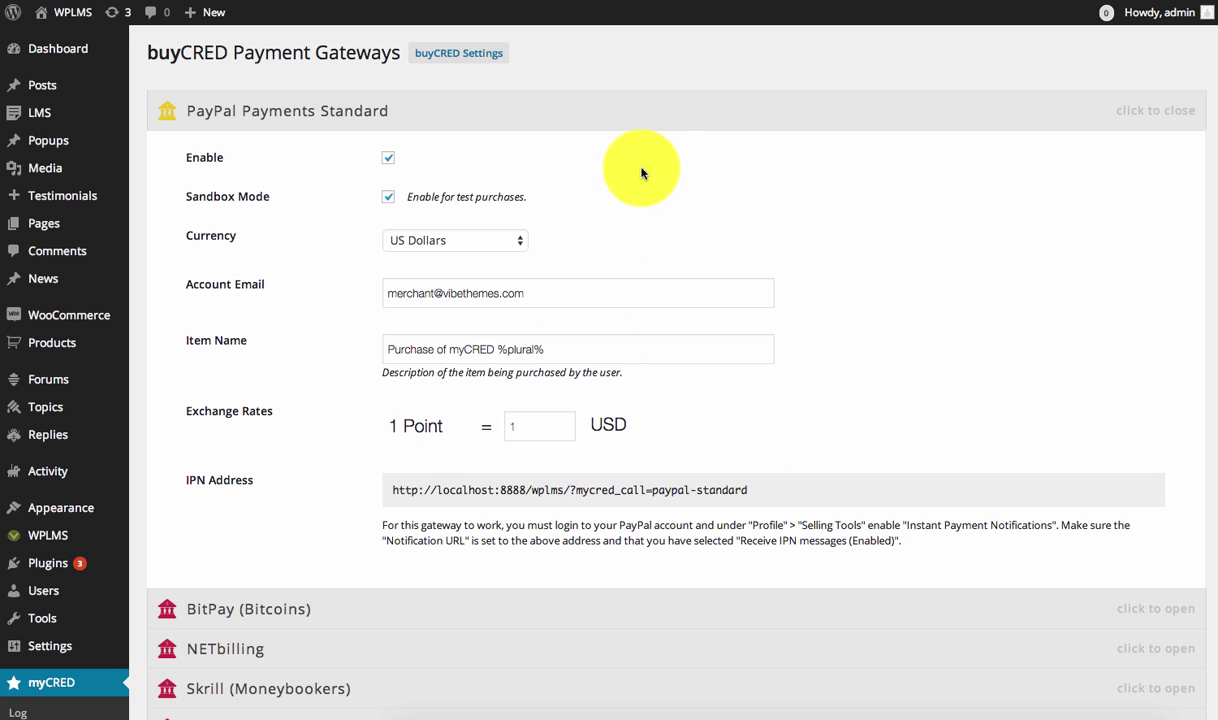
{"action": "left_click", "coordinate": [650, 111]}
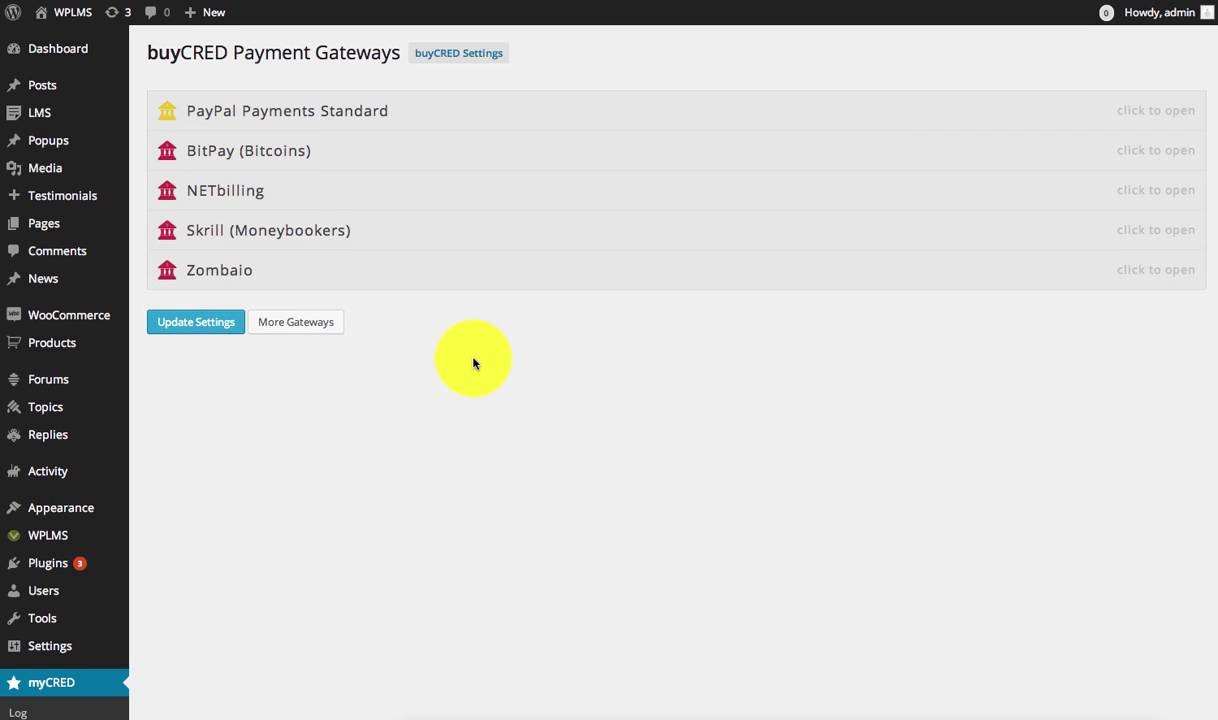
{"action": "scroll", "coordinate": [474, 363], "scroll_direction": "down", "scroll_amount": 3}
{"action": "scroll", "coordinate": [270, 550], "scroll_direction": "down", "scroll_amount": 1}
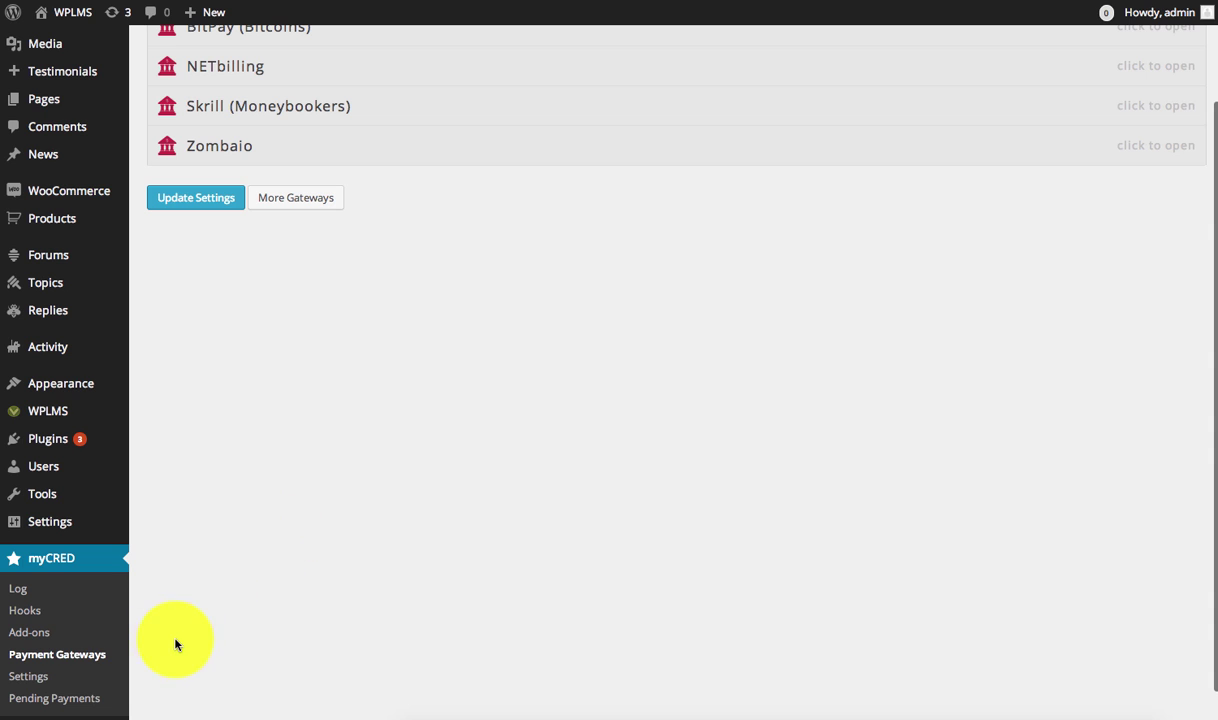
{"action": "left_click", "coordinate": [80, 680]}
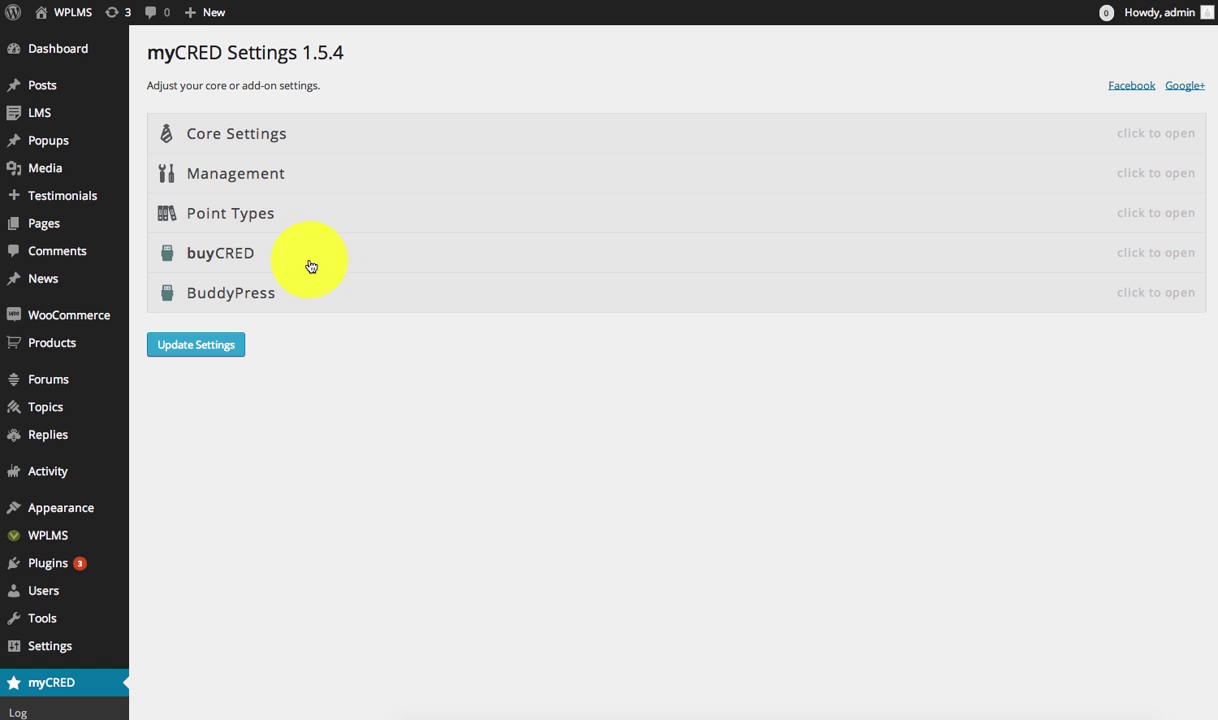
Inspect the buyCRED and BuddyPress sections of myCRED Settings, then glance at the wplms-mycred-addon repository.
{"action": "left_click", "coordinate": [248, 253]}
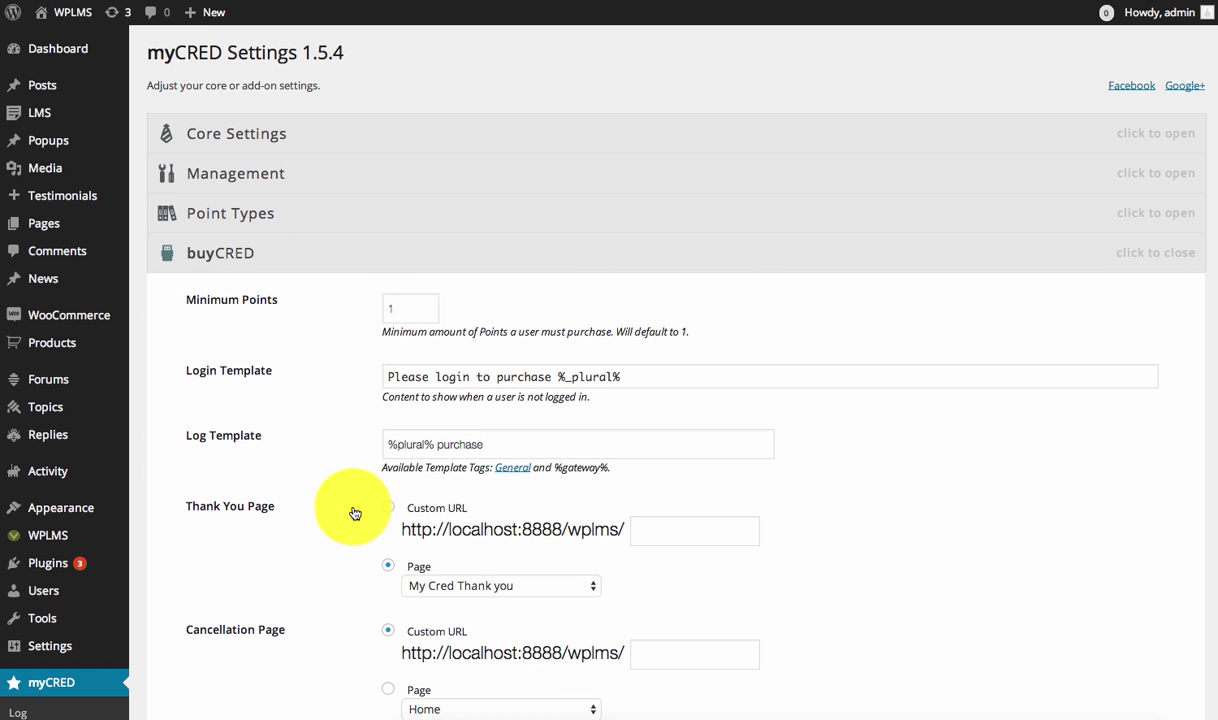
{"action": "left_click", "coordinate": [283, 288]}
{"action": "left_click", "coordinate": [283, 288]}
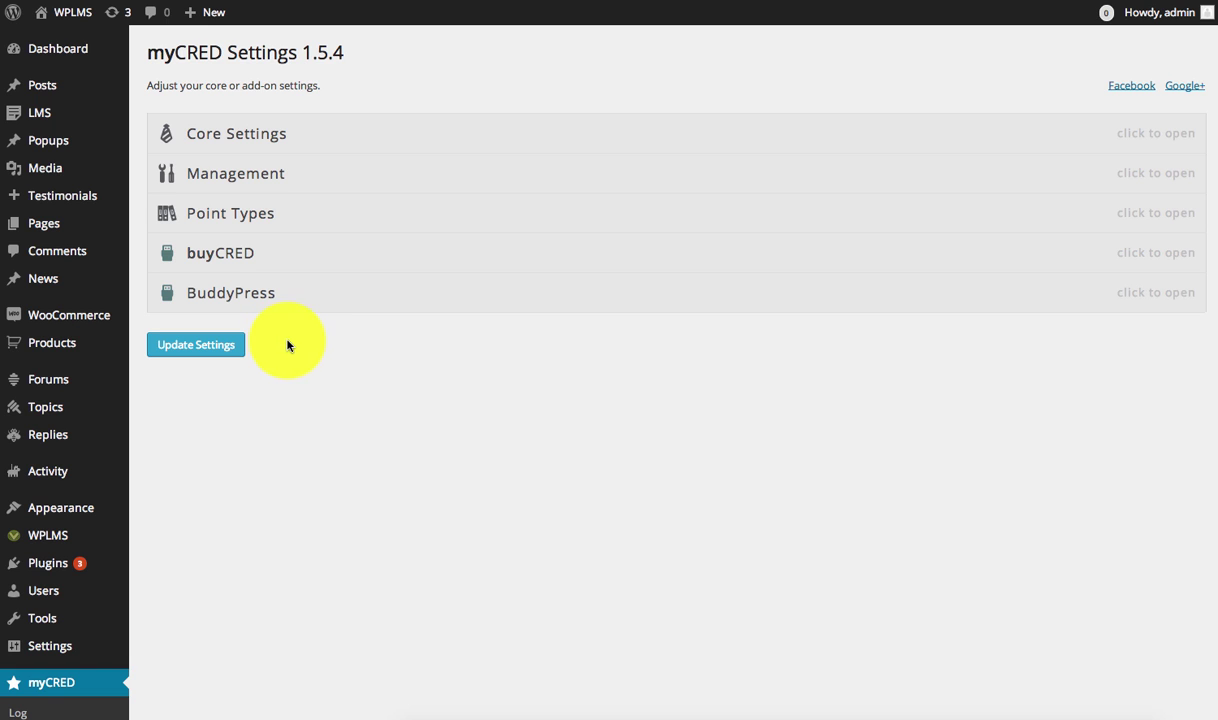
{"action": "scroll", "coordinate": [292, 352], "scroll_direction": "down", "scroll_amount": 3}
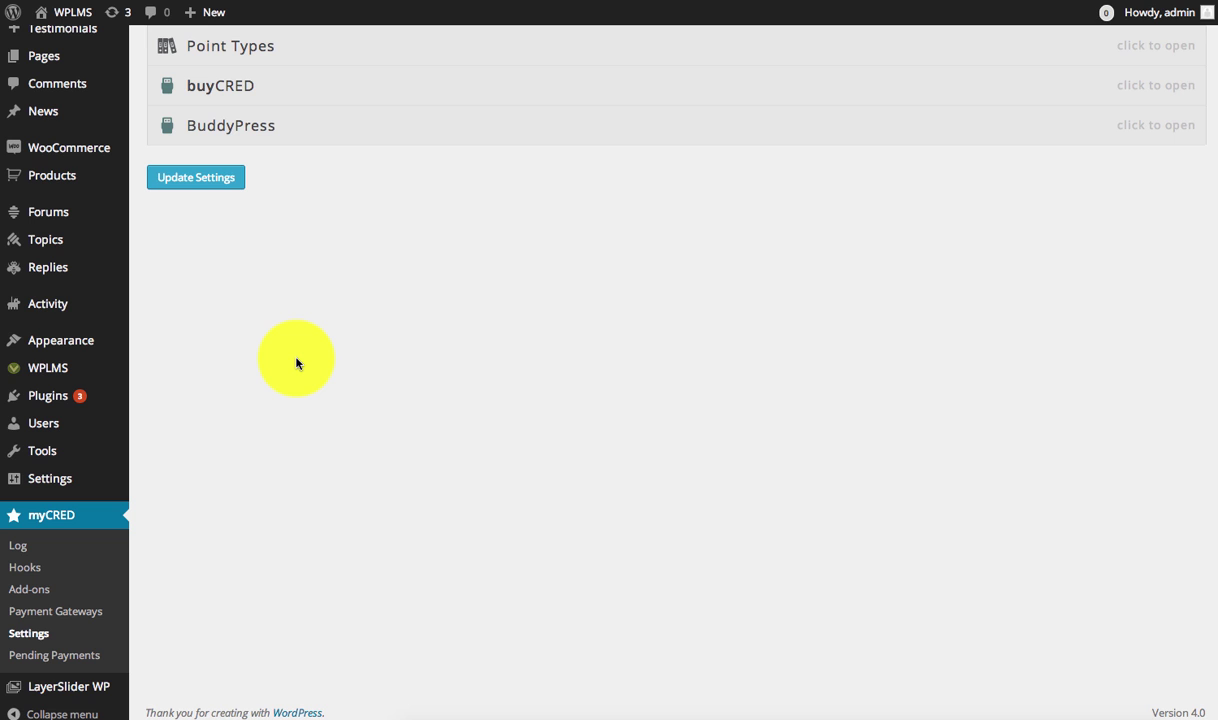
{"action": "scroll", "coordinate": [338, 267], "scroll_direction": "down", "scroll_amount": 1}
{"action": "scroll", "coordinate": [337, 256], "scroll_direction": "up", "scroll_amount": 5}
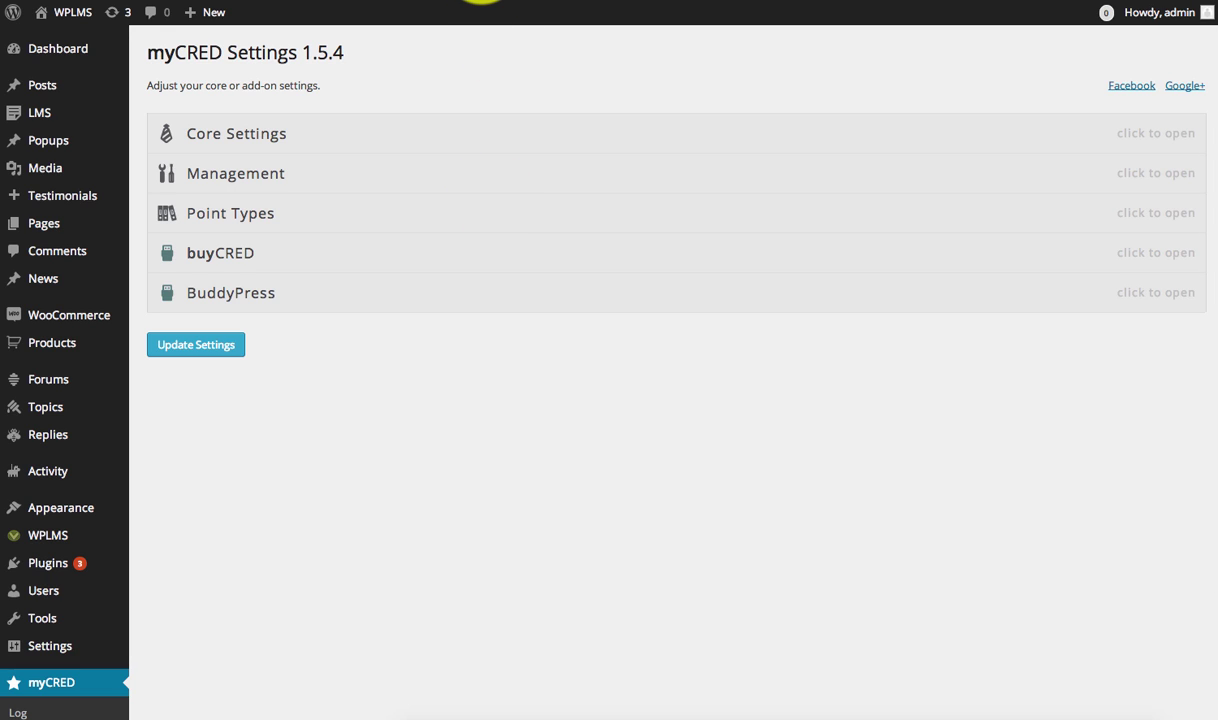
{"action": "left_click", "coordinate": [443, 1]}
{"action": "left_click", "coordinate": [117, 146]}
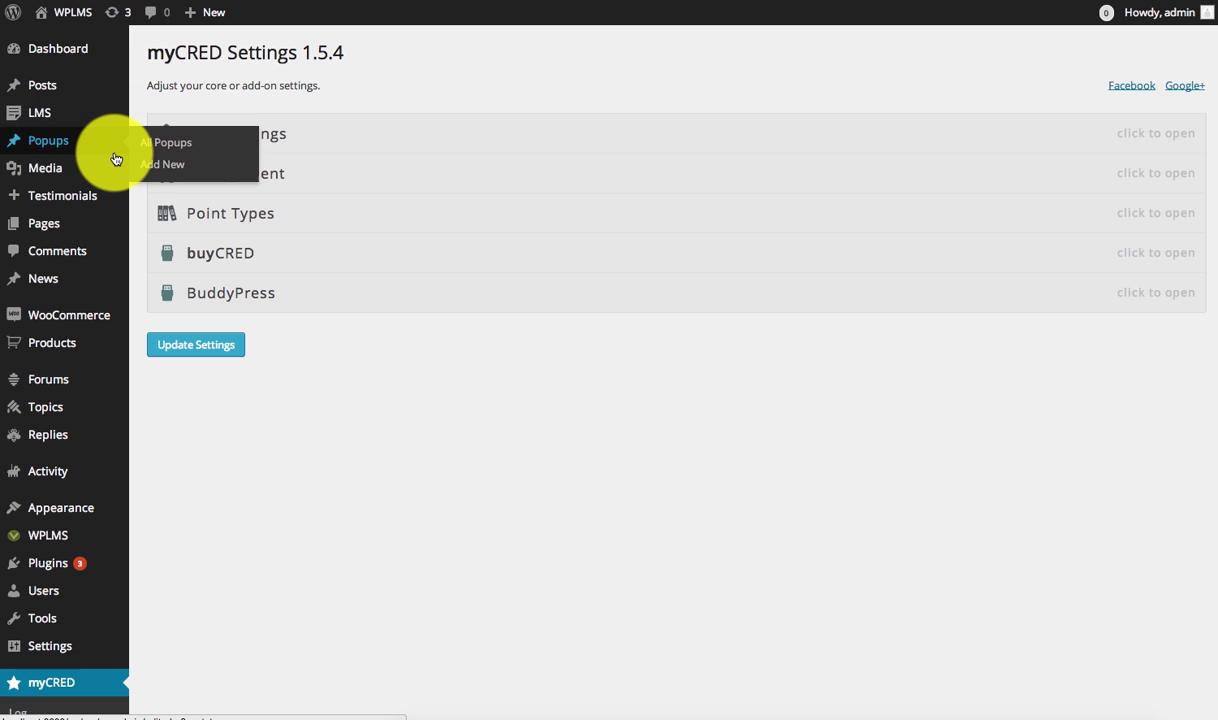
Activate the WPLMS MyCred ADDON plugin and view the front page showing the 10.00 balance.
{"action": "mouse_move", "coordinate": [27, 568]}
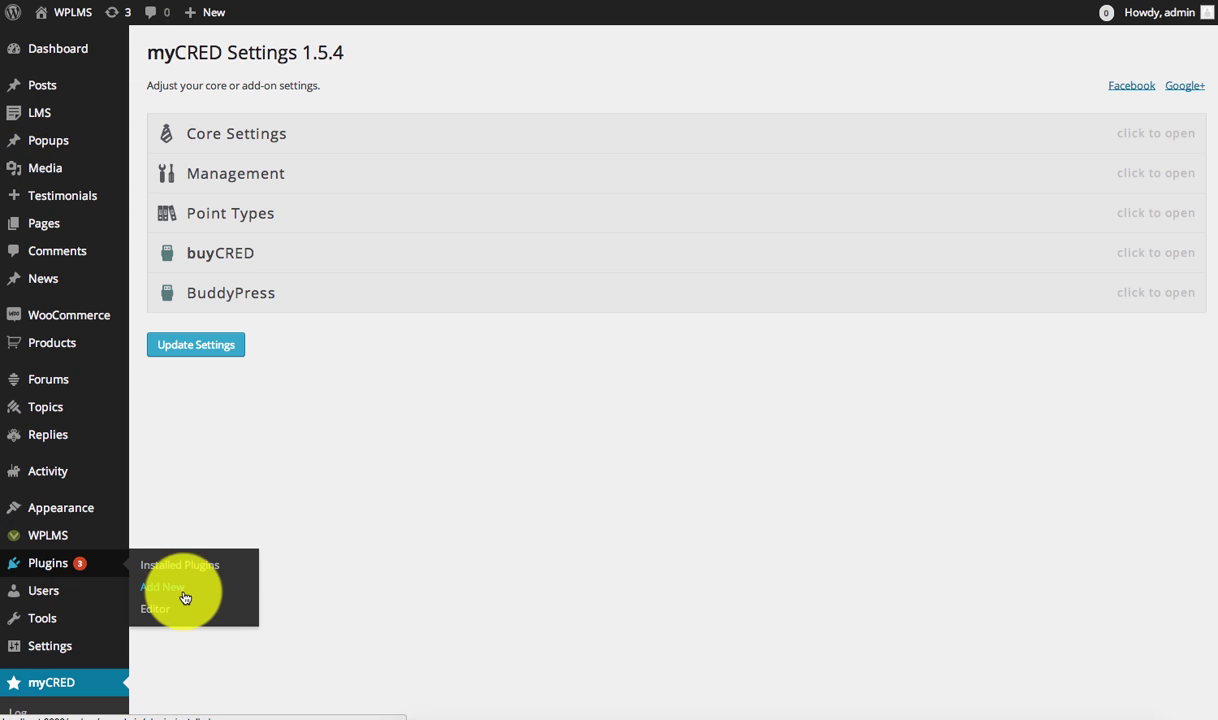
{"action": "left_click", "coordinate": [200, 567]}
{"action": "scroll", "coordinate": [334, 457], "scroll_direction": "down", "scroll_amount": 10}
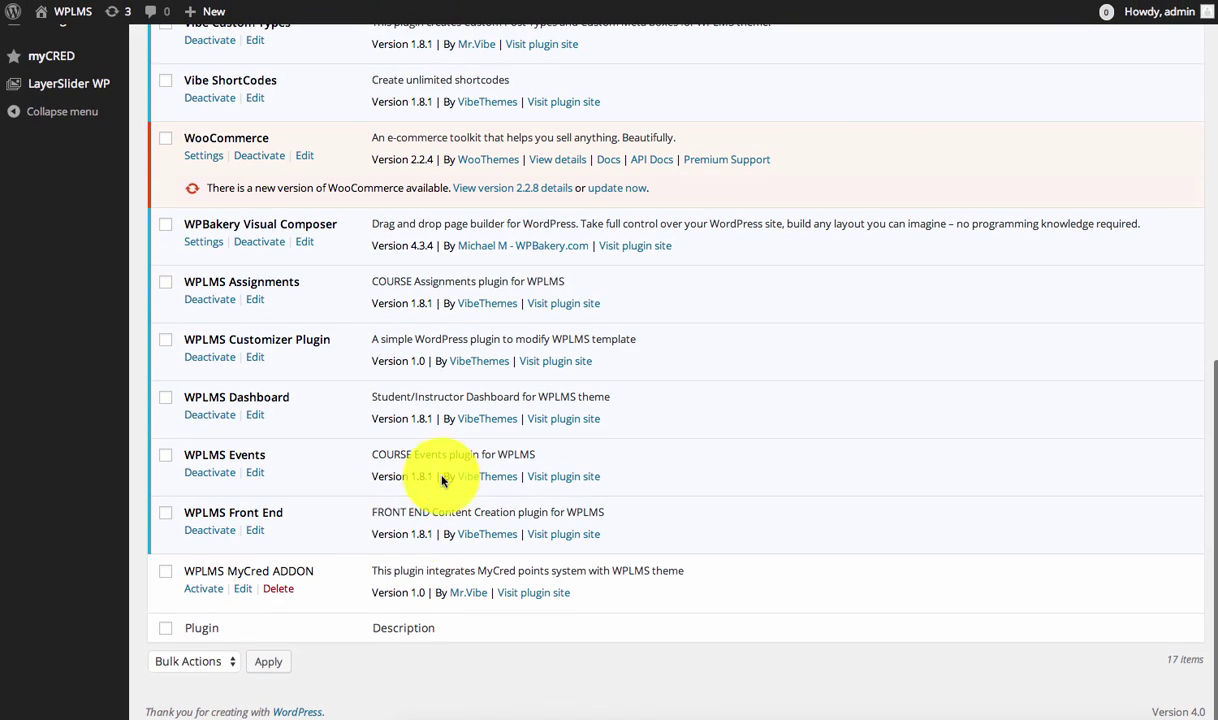
{"action": "left_click", "coordinate": [198, 592]}
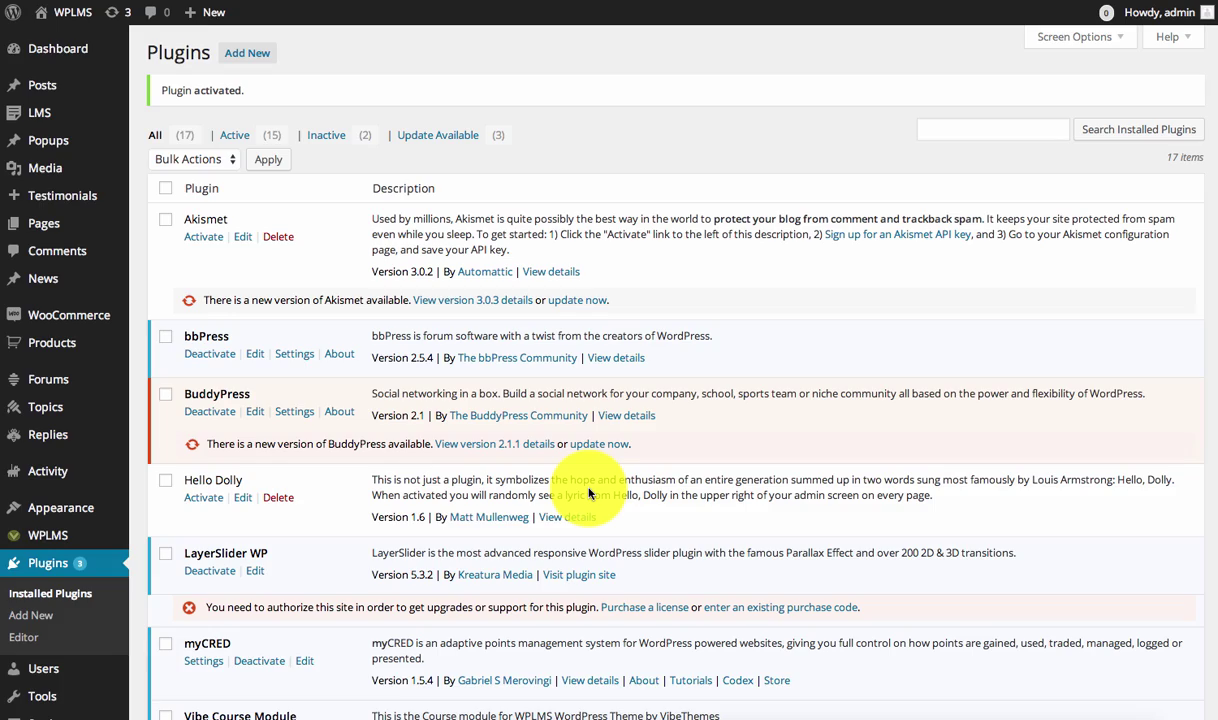
{"action": "scroll", "coordinate": [590, 493], "scroll_direction": "down", "scroll_amount": 5}
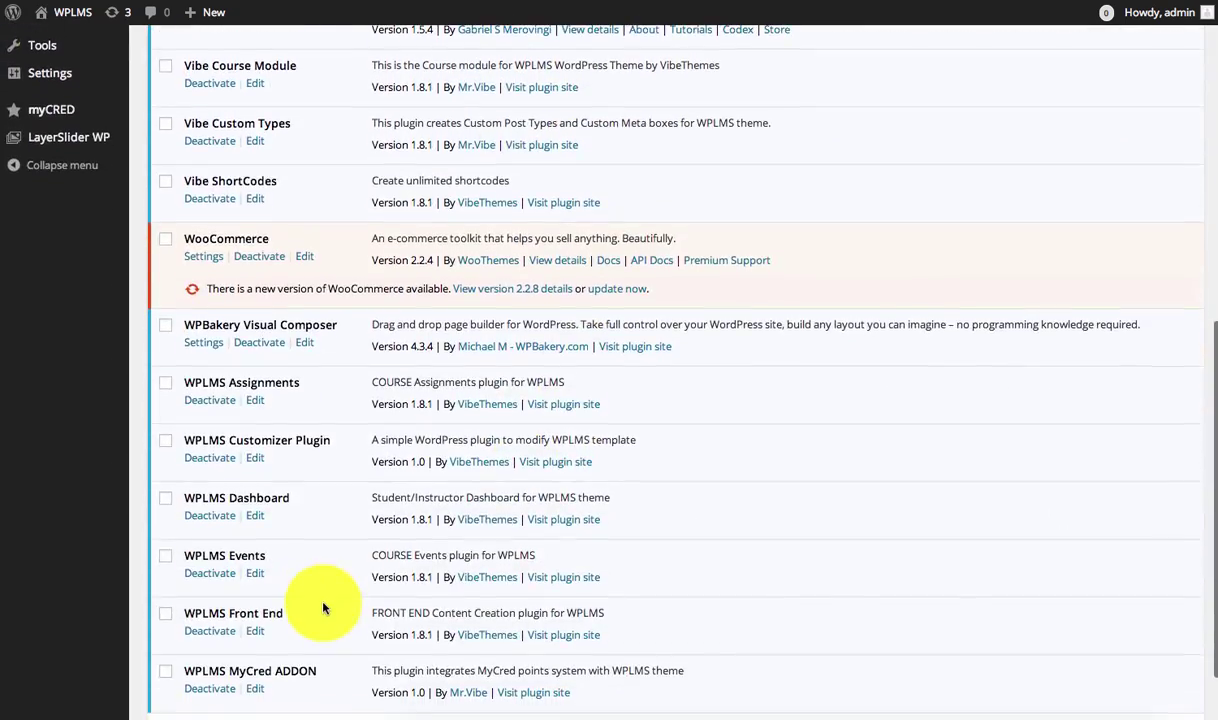
{"action": "scroll", "coordinate": [323, 605], "scroll_direction": "up", "scroll_amount": 3}
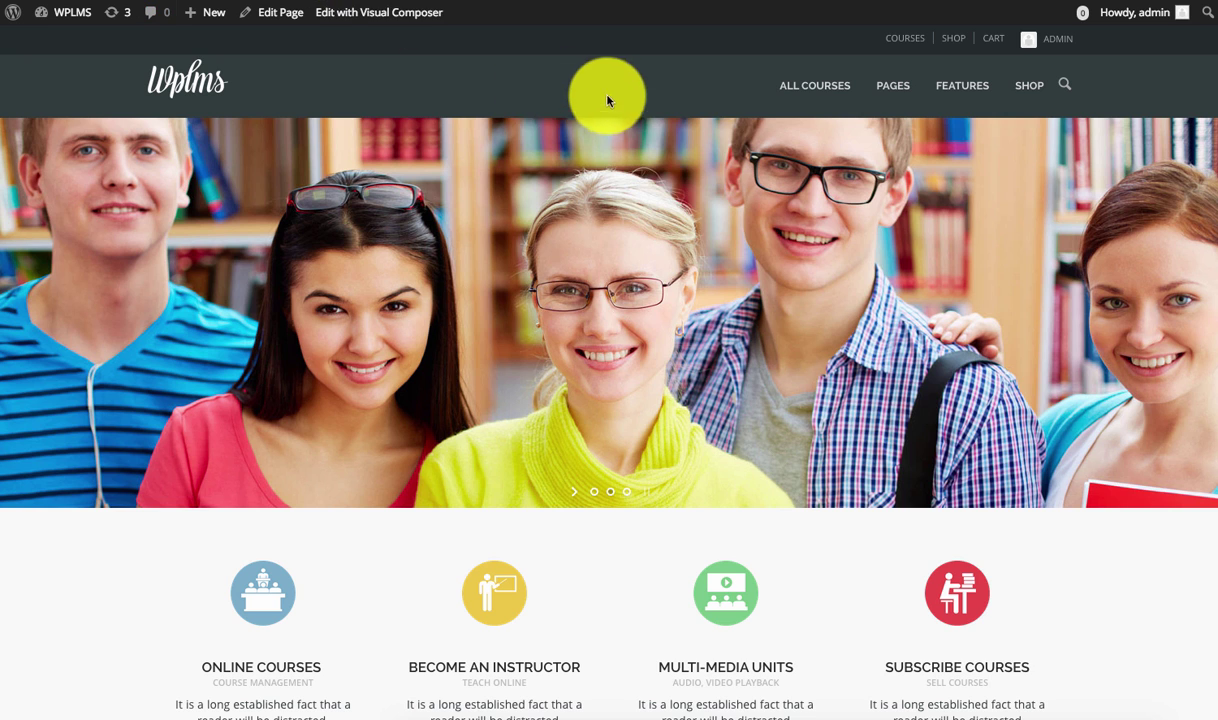
{"action": "right_click", "coordinate": [609, 100]}
{"action": "key", "text": "Escape"}
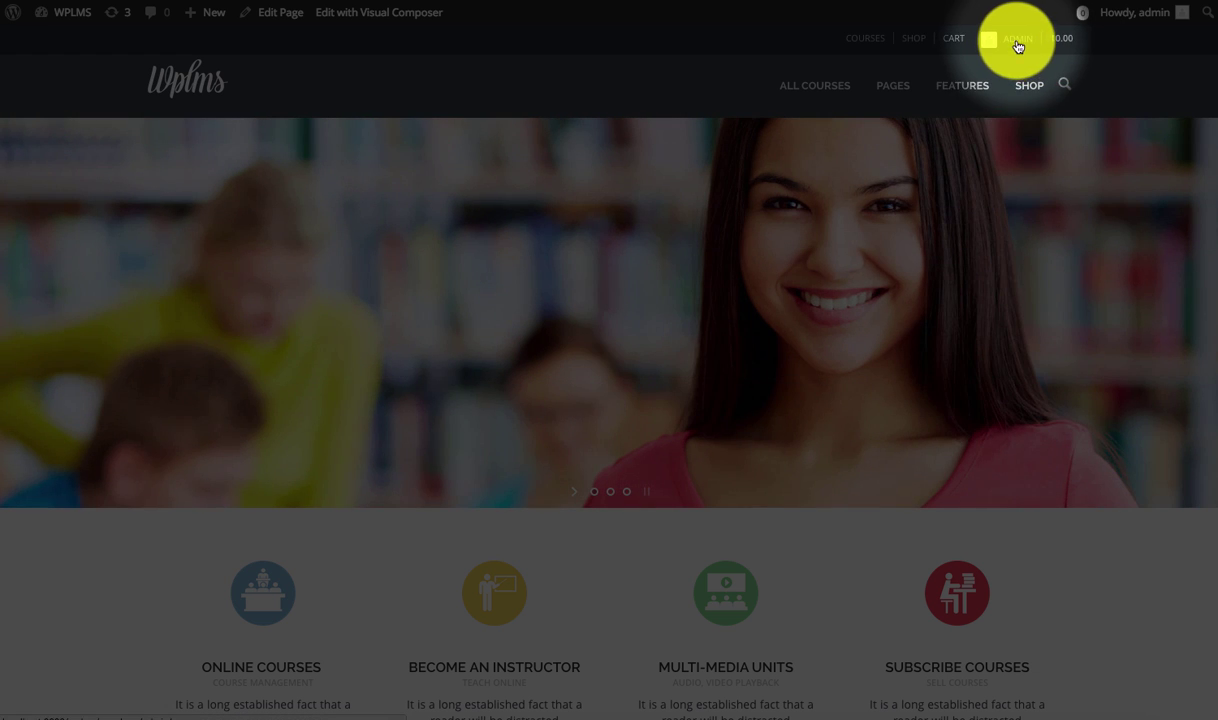
Return from the front page to the admin Installed Plugins list showing myCRED 1.5.4 active.
{"action": "left_click", "coordinate": [1020, 45]}
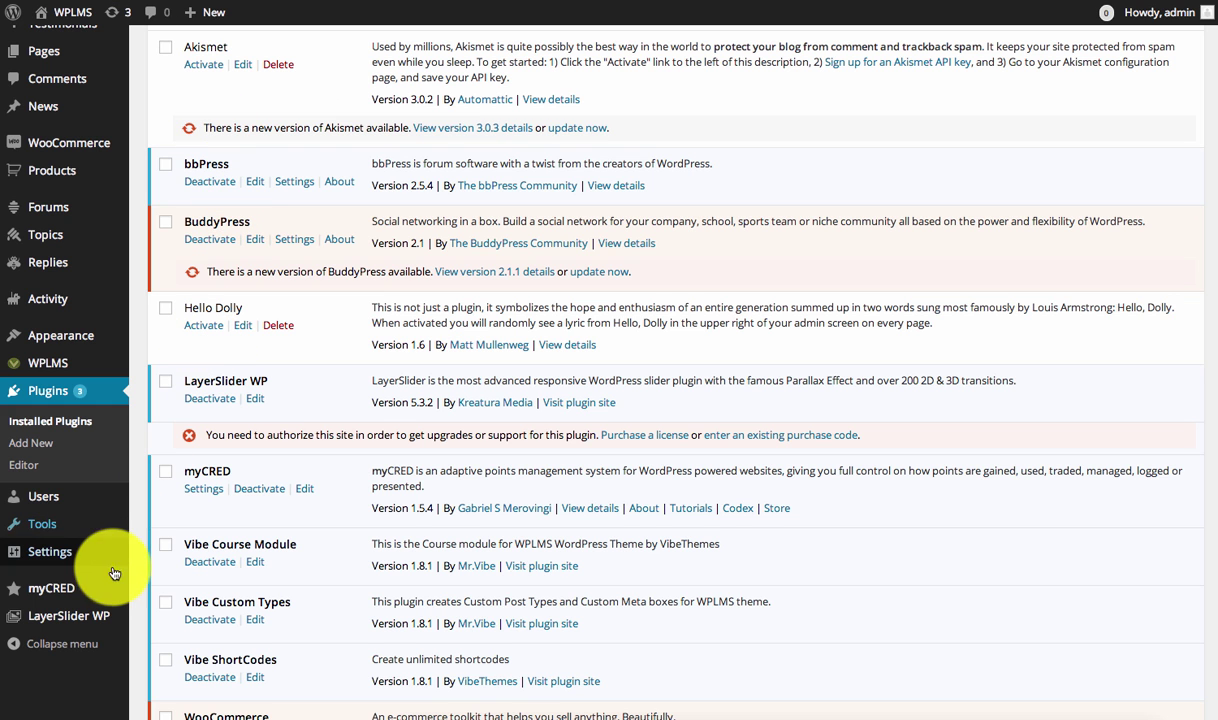
Activate the WPLMS add-on under myCRED Add-ons and open the empty WPLMS Points list.
{"action": "mouse_move", "coordinate": [90, 598]}
{"action": "scroll", "coordinate": [70, 560], "scroll_direction": "down", "scroll_amount": 2}
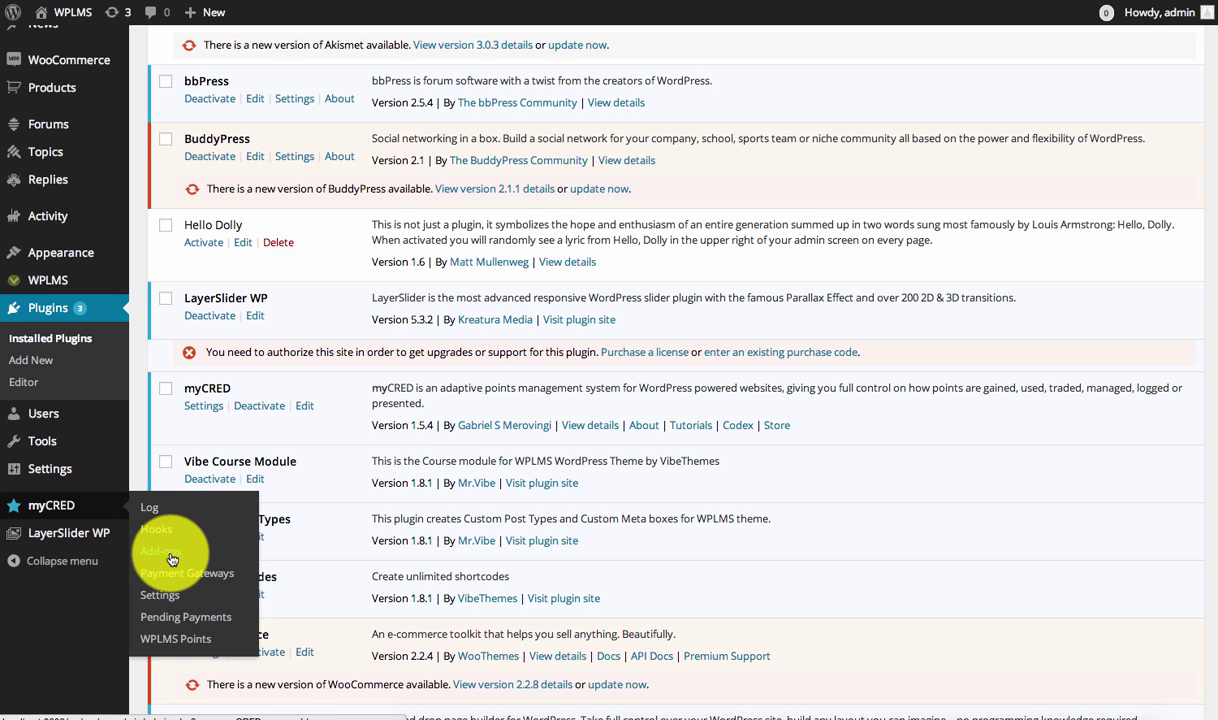
{"action": "left_click", "coordinate": [145, 548]}
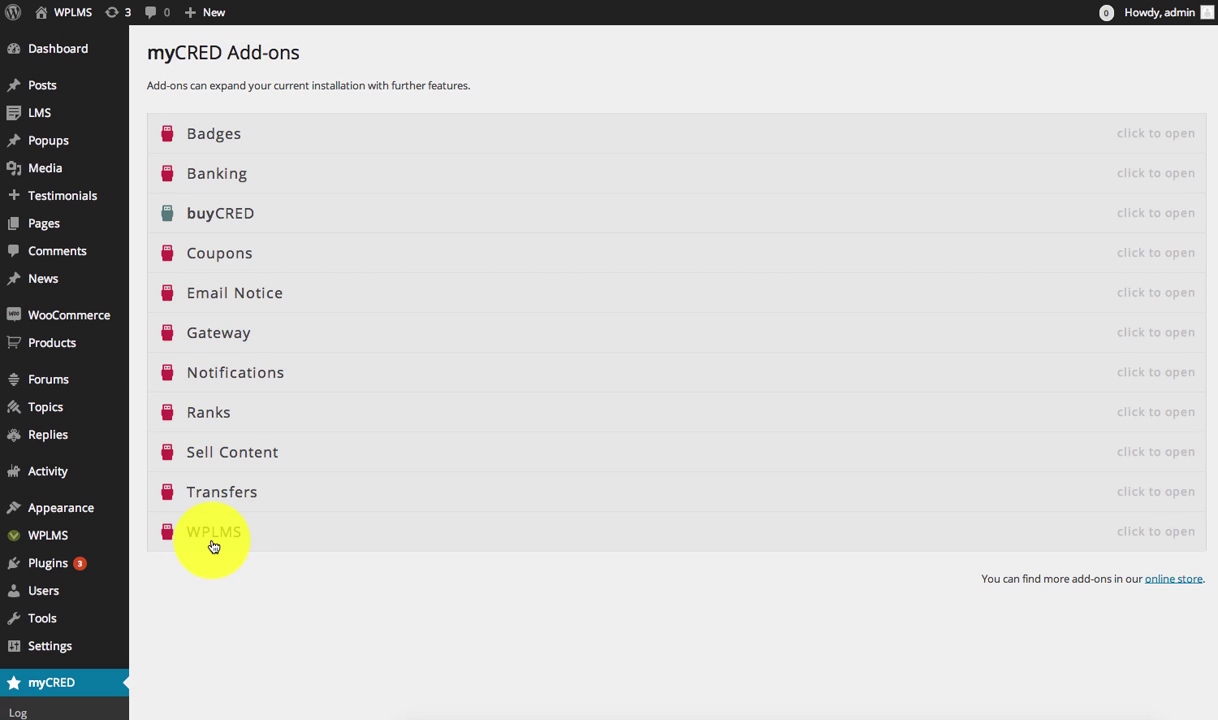
{"action": "left_click", "coordinate": [212, 540]}
{"action": "left_click", "coordinate": [249, 602]}
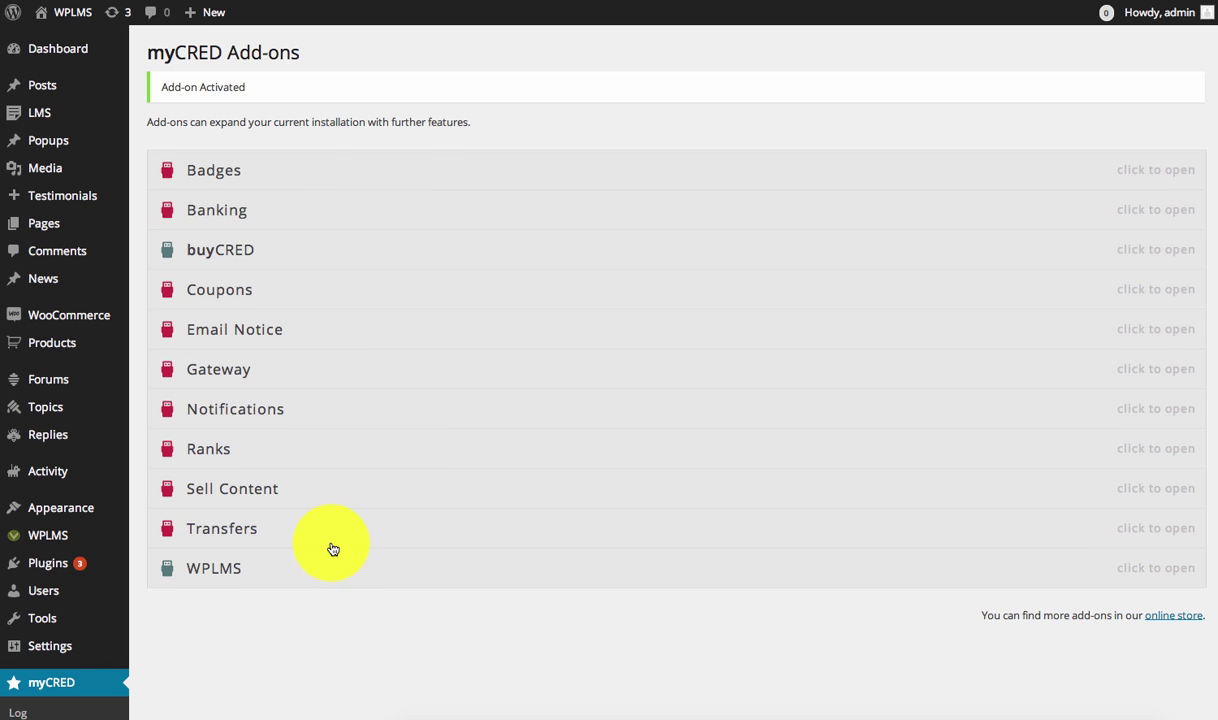
{"action": "scroll", "coordinate": [330, 548], "scroll_direction": "down", "scroll_amount": 3}
{"action": "scroll", "coordinate": [333, 547], "scroll_direction": "down", "scroll_amount": 2}
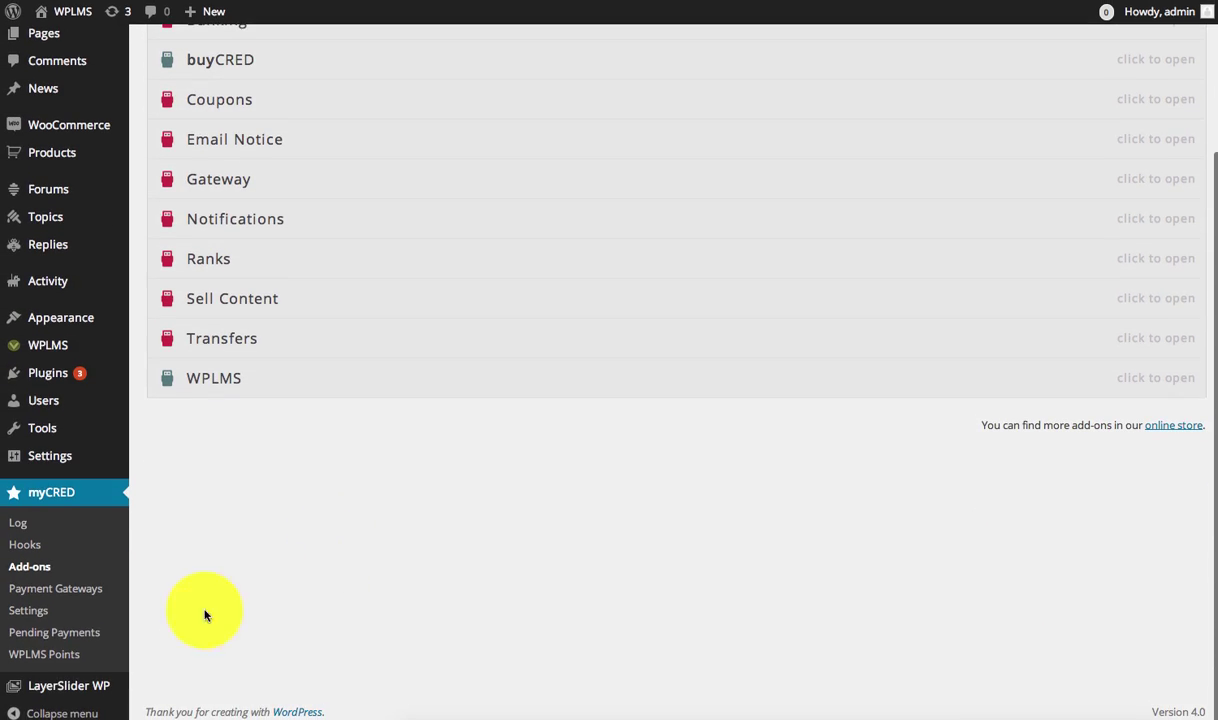
{"action": "left_click", "coordinate": [48, 656]}
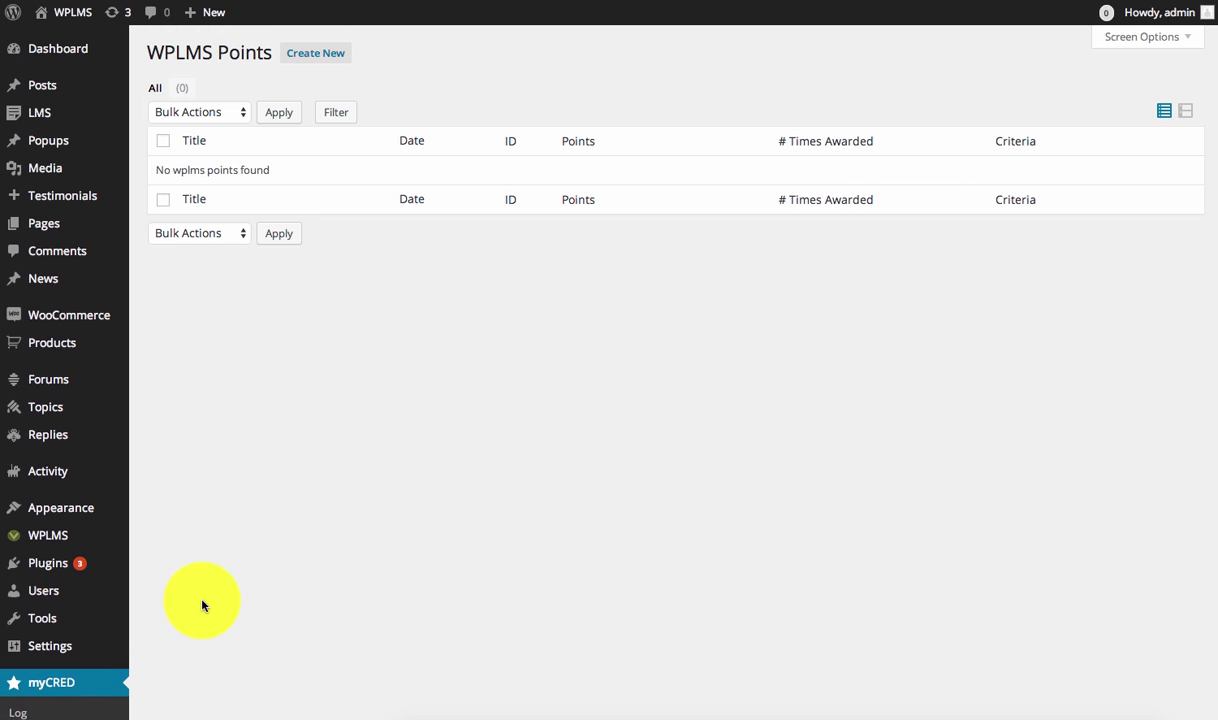
Open All Pages to list the site's 42 pages, including Buy Credits.
{"action": "scroll", "coordinate": [195, 590], "scroll_direction": "down", "scroll_amount": 4}
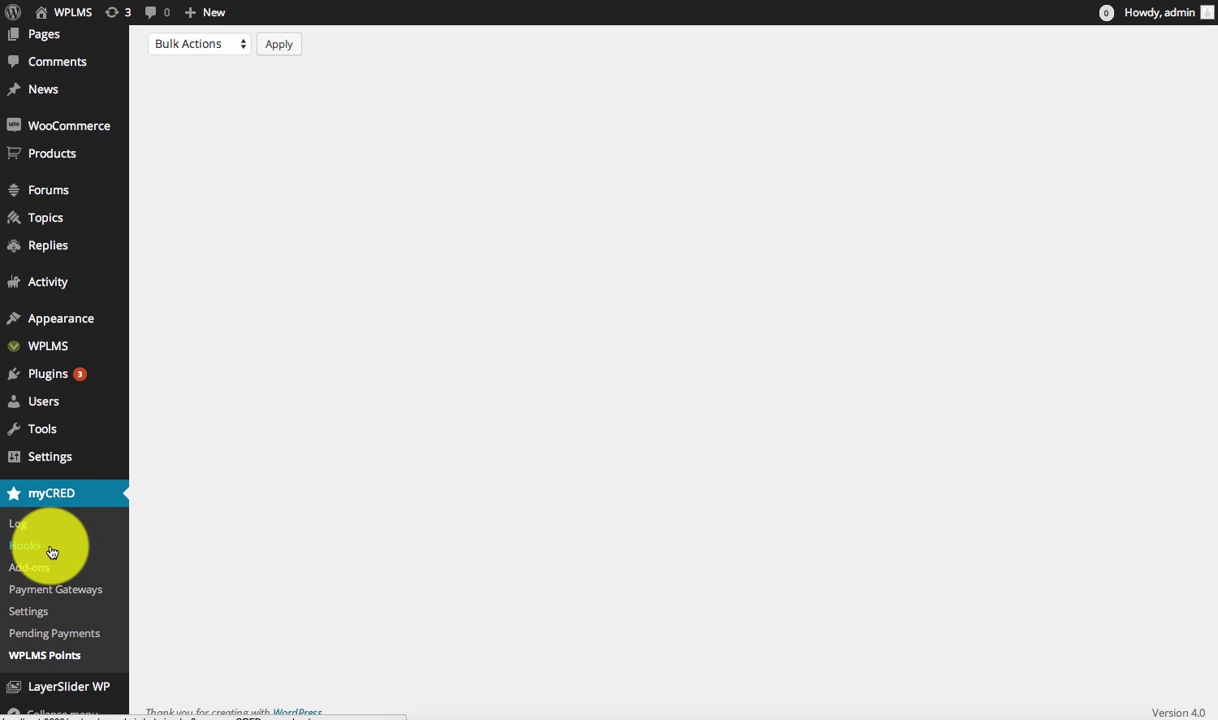
{"action": "scroll", "coordinate": [300, 590], "scroll_direction": "up", "scroll_amount": 4}
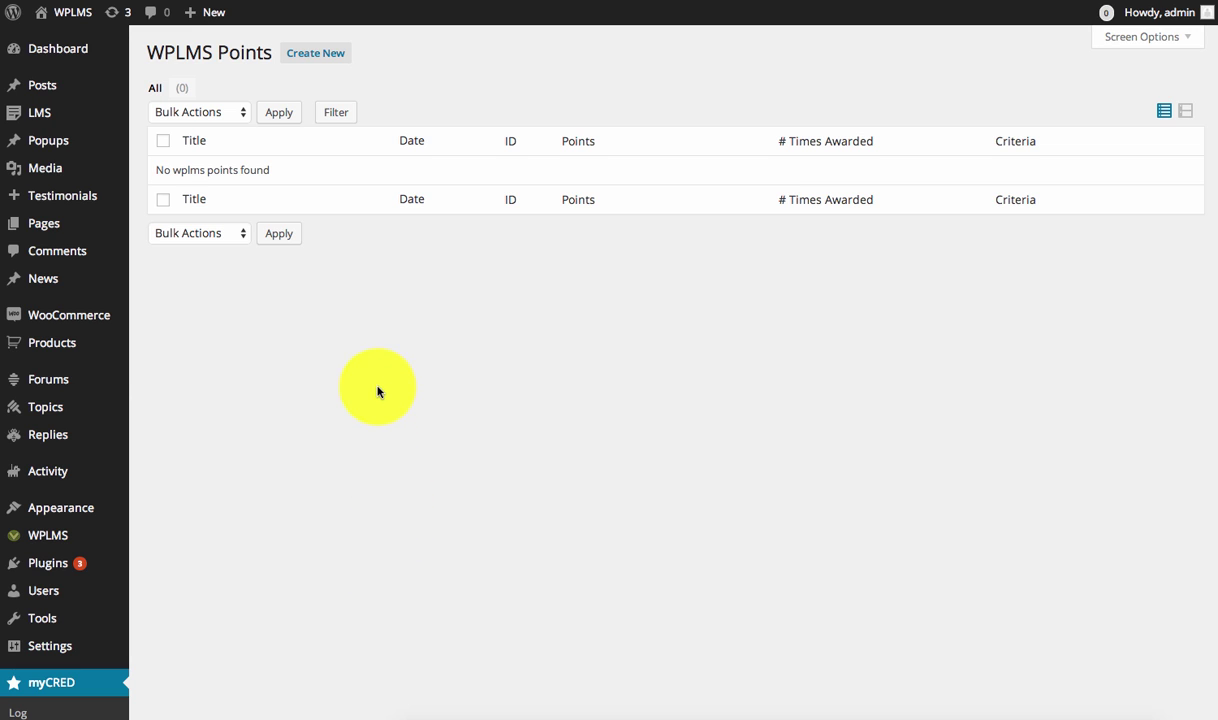
{"action": "mouse_move", "coordinate": [65, 220]}
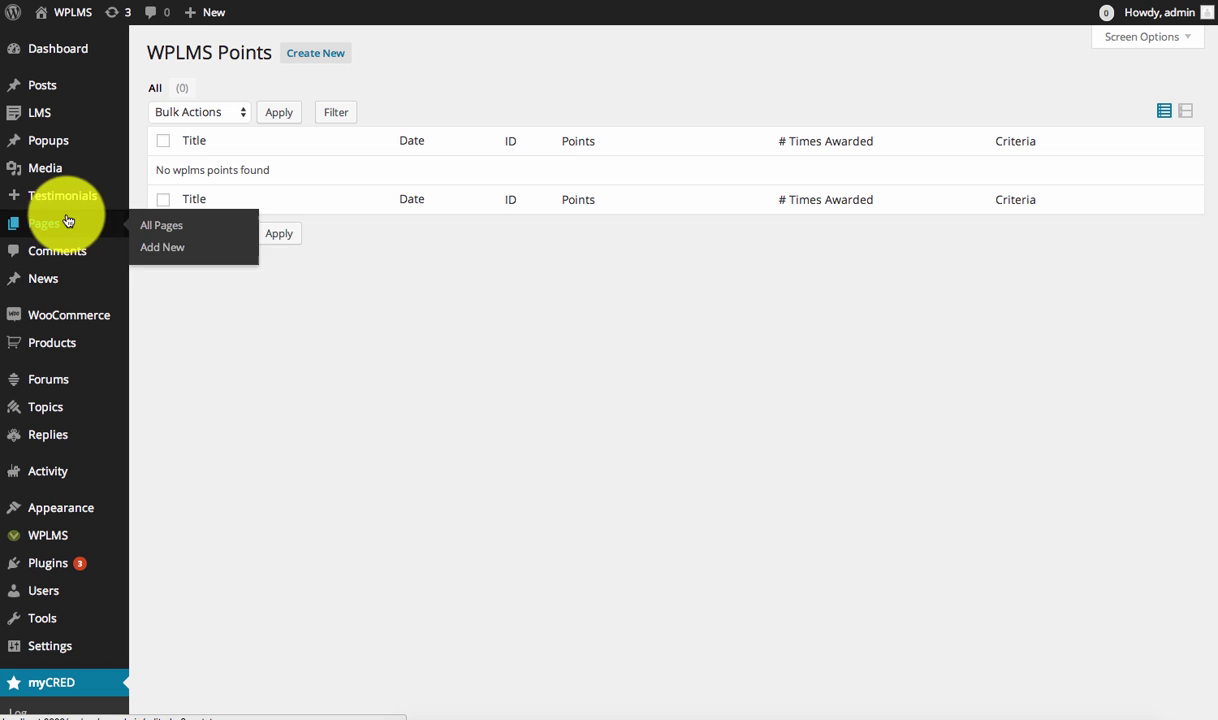
{"action": "left_click", "coordinate": [146, 234]}
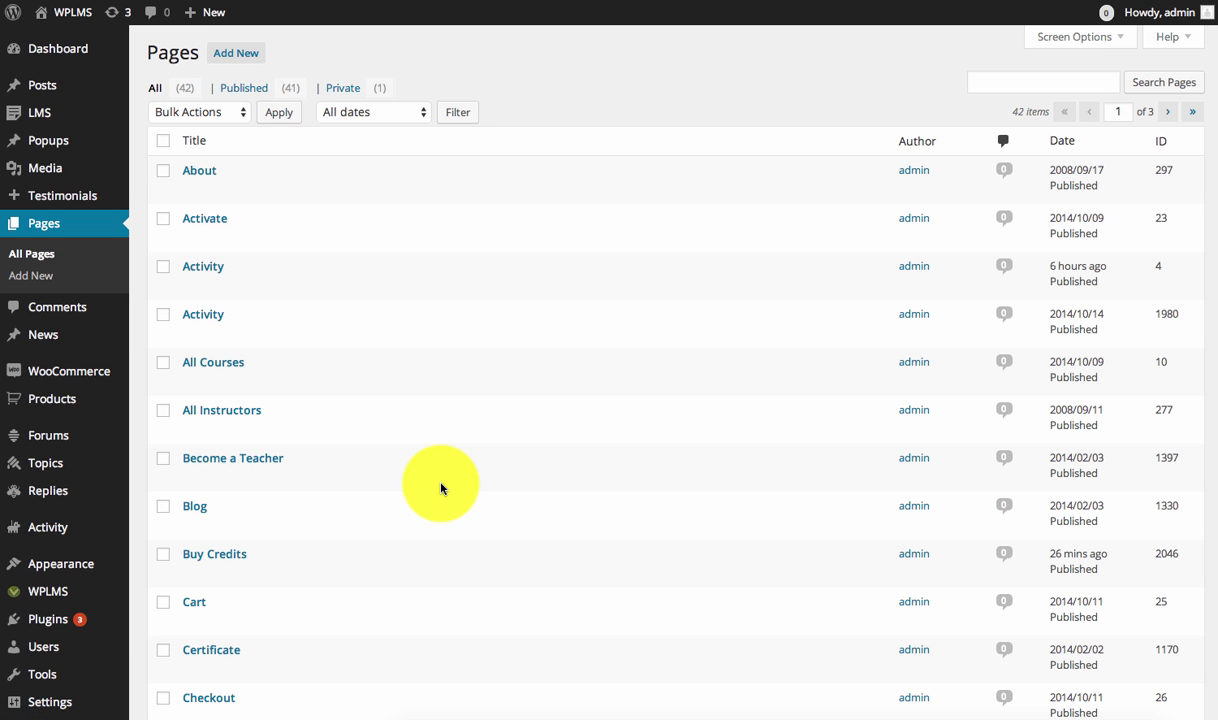
Edit the Buy Credits page's 20 Credits block and save its mycred_buy amount=20 shortcode unchanged.
{"action": "mouse_move", "coordinate": [187, 572]}
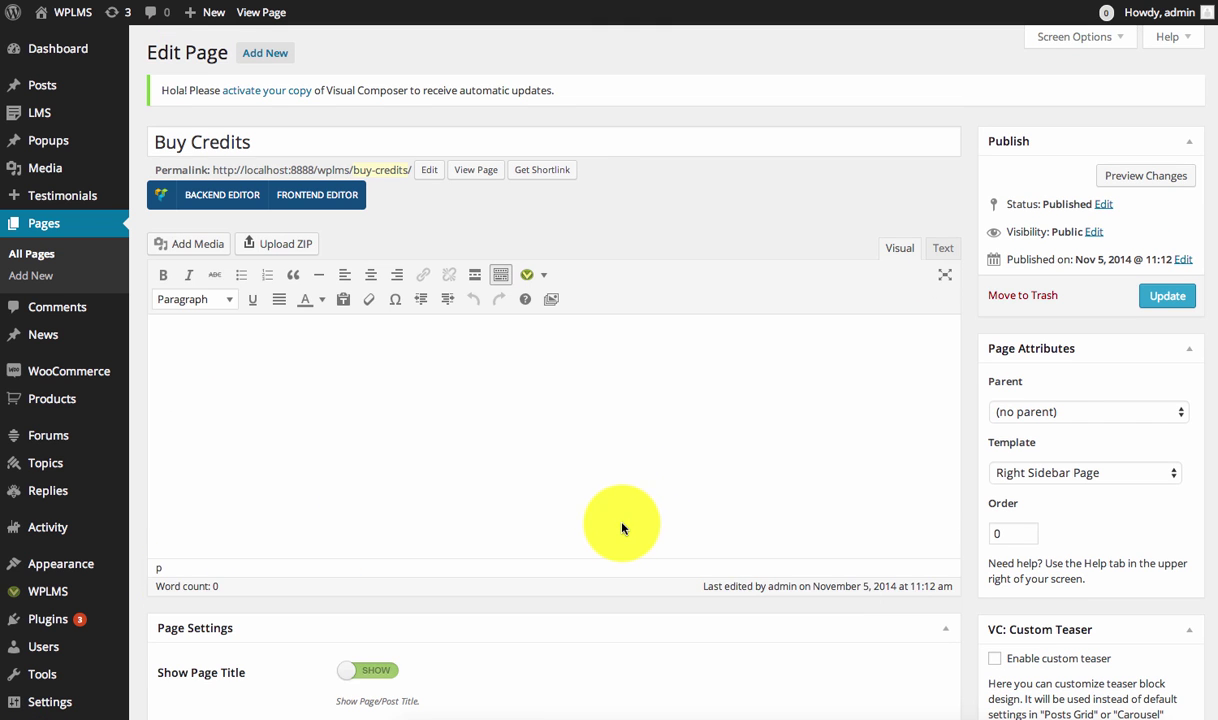
{"action": "scroll", "coordinate": [620, 527], "scroll_direction": "down", "scroll_amount": 2}
{"action": "scroll", "coordinate": [621, 528], "scroll_direction": "down", "scroll_amount": 6}
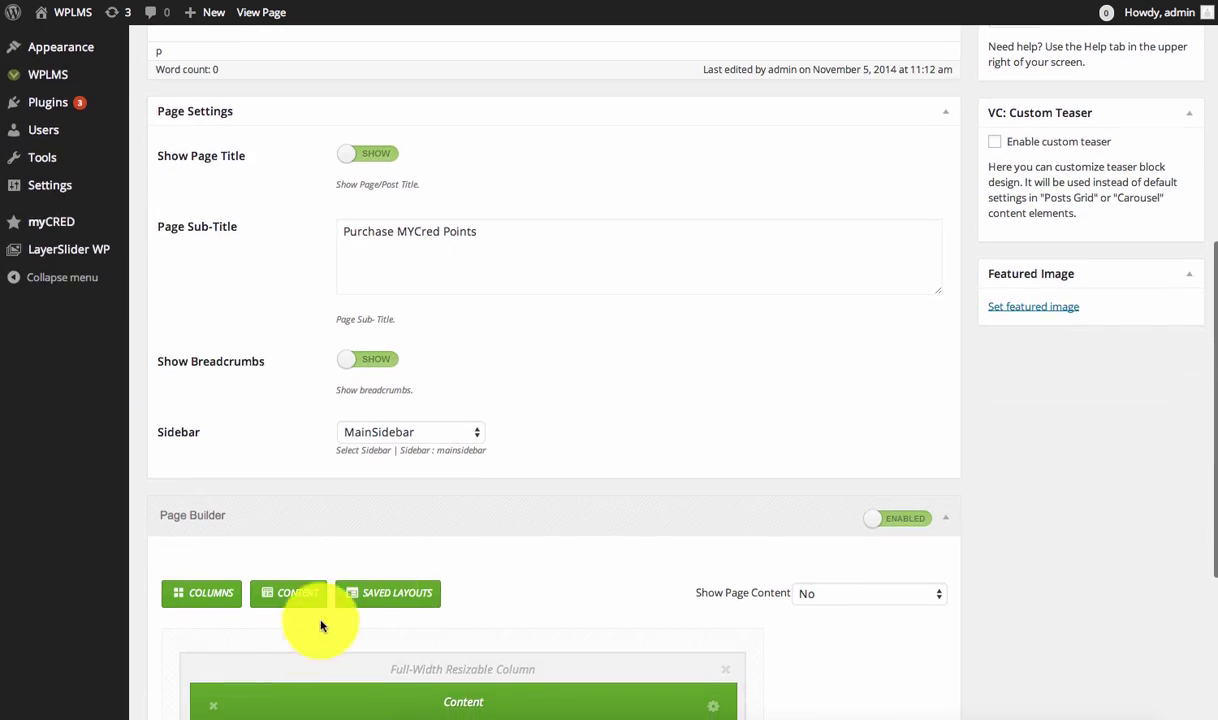
{"action": "scroll", "coordinate": [443, 565], "scroll_direction": "down", "scroll_amount": 1}
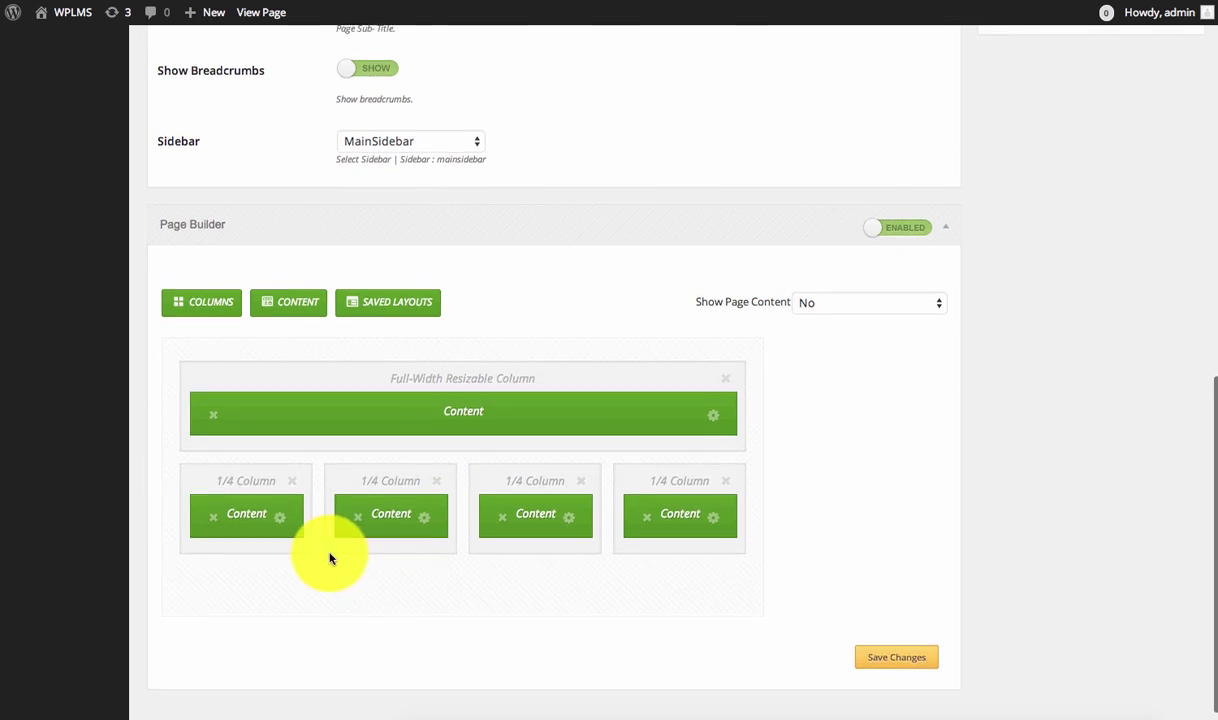
{"action": "left_click", "coordinate": [276, 517]}
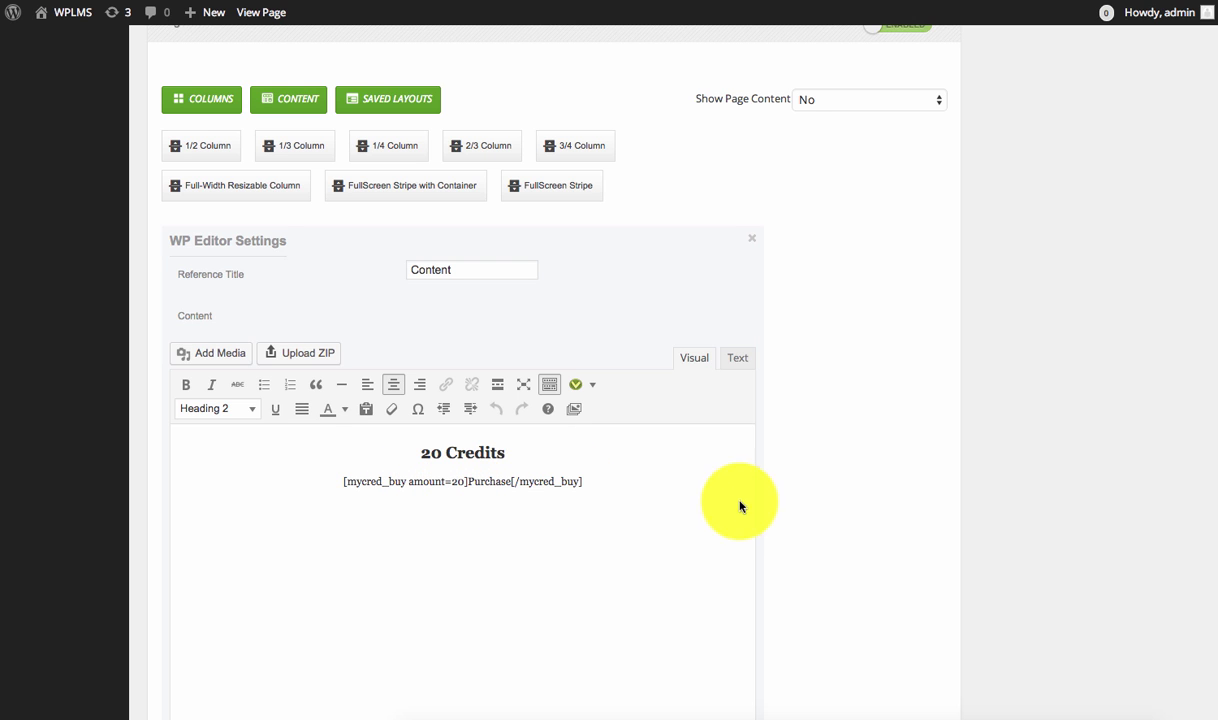
{"action": "scroll", "coordinate": [908, 497], "scroll_direction": "down", "scroll_amount": 4}
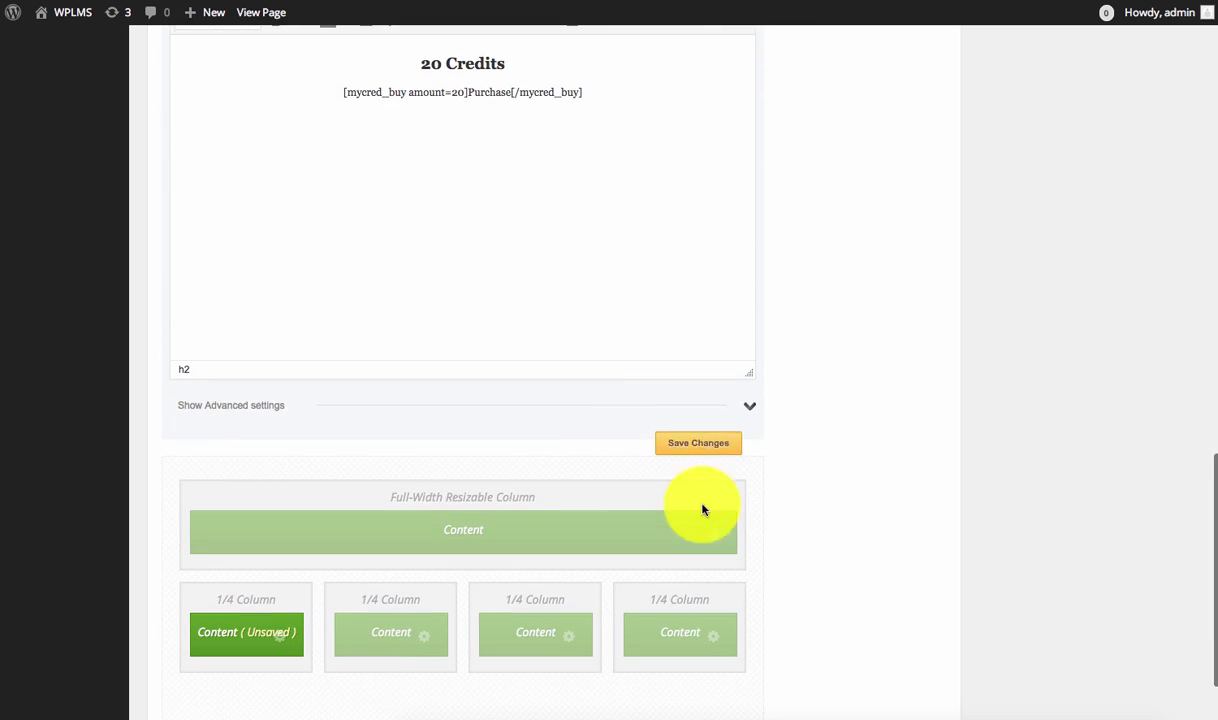
{"action": "left_click", "coordinate": [701, 443]}
{"action": "scroll", "coordinate": [712, 544], "scroll_direction": "up", "scroll_amount": 15}
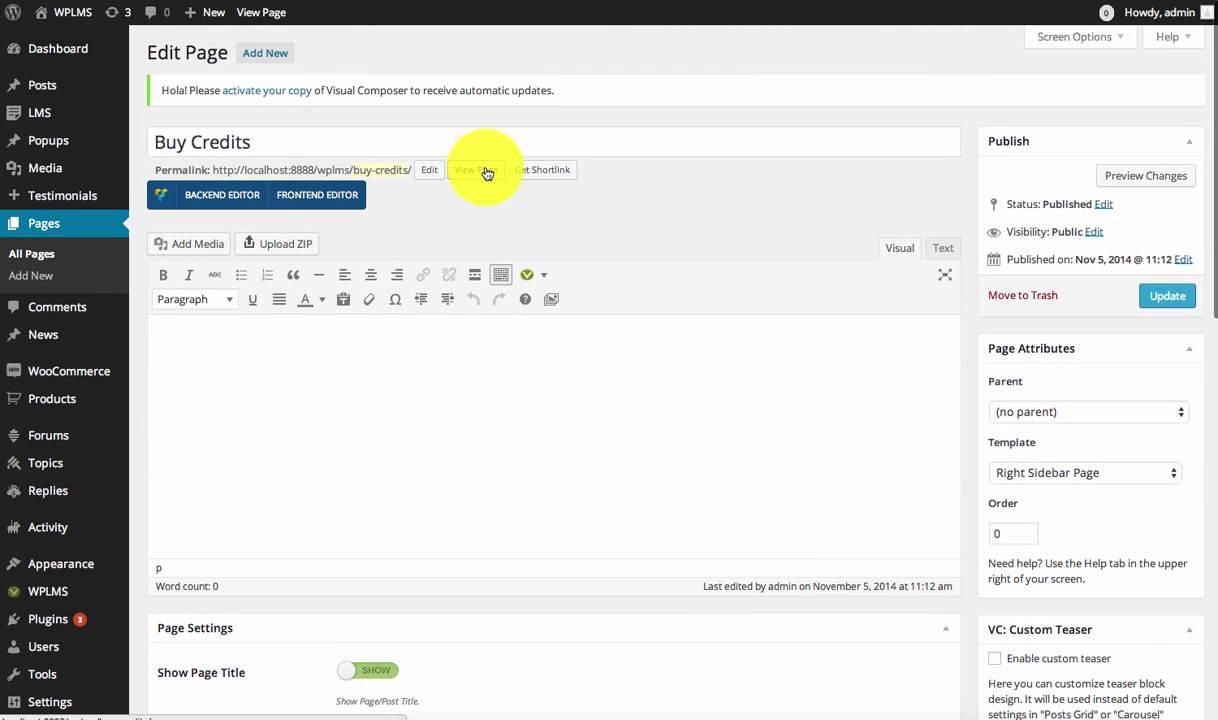
Purchase the 50 Credits package via PayPal test payment, then return to the dashboard.
{"action": "left_click", "coordinate": [482, 172]}
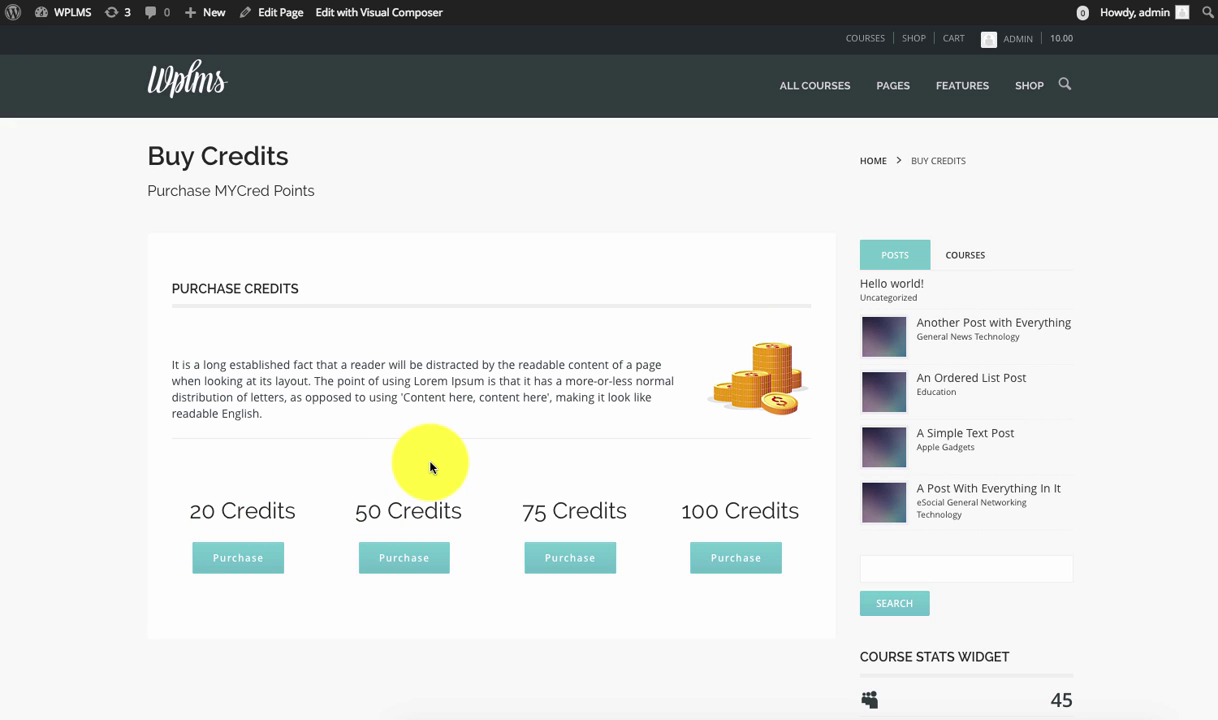
{"action": "left_click", "coordinate": [405, 560]}
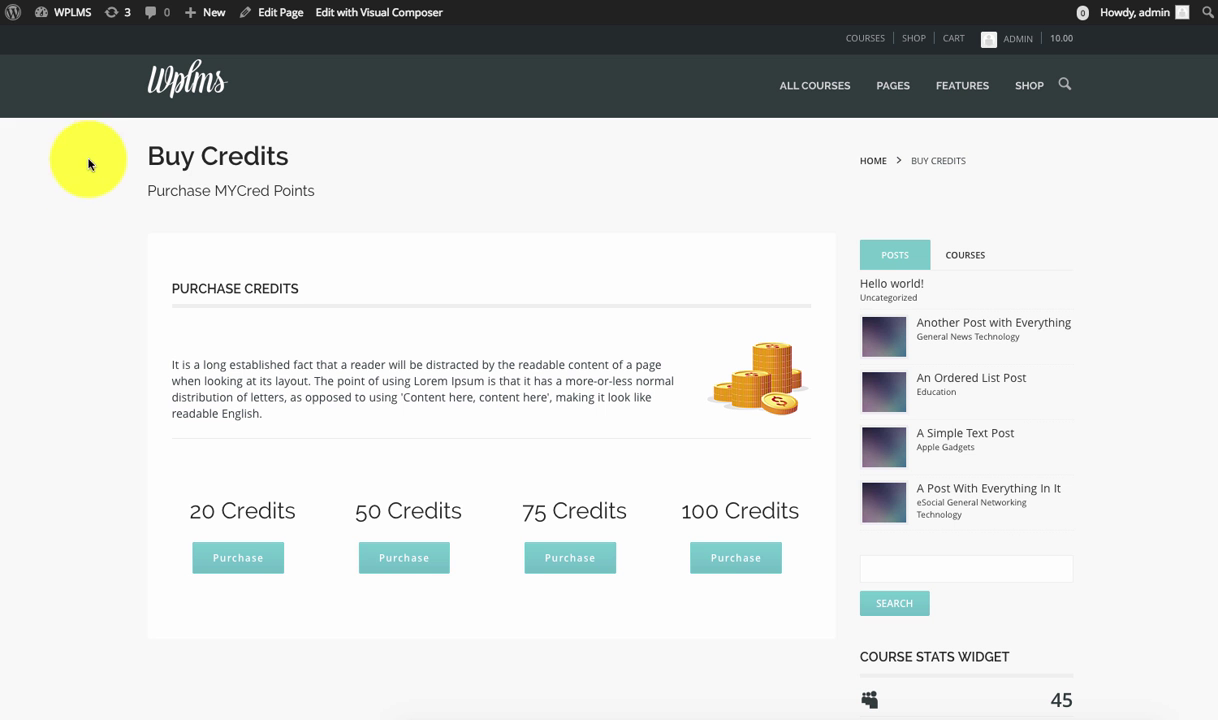
{"action": "mouse_move", "coordinate": [72, 12]}
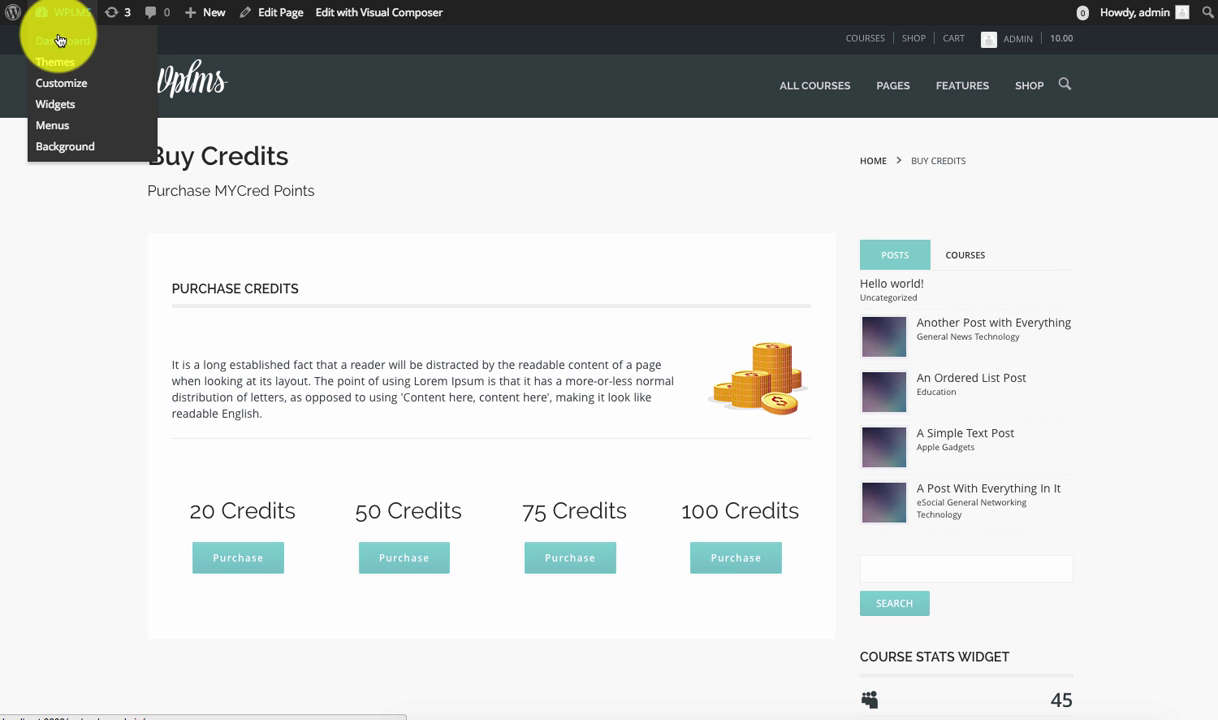
{"action": "left_click", "coordinate": [59, 40]}
{"action": "scroll", "coordinate": [80, 450], "scroll_direction": "down", "scroll_amount": 7}
{"action": "scroll", "coordinate": [78, 400], "scroll_direction": "up", "scroll_amount": 3}
{"action": "mouse_move", "coordinate": [62, 356]}
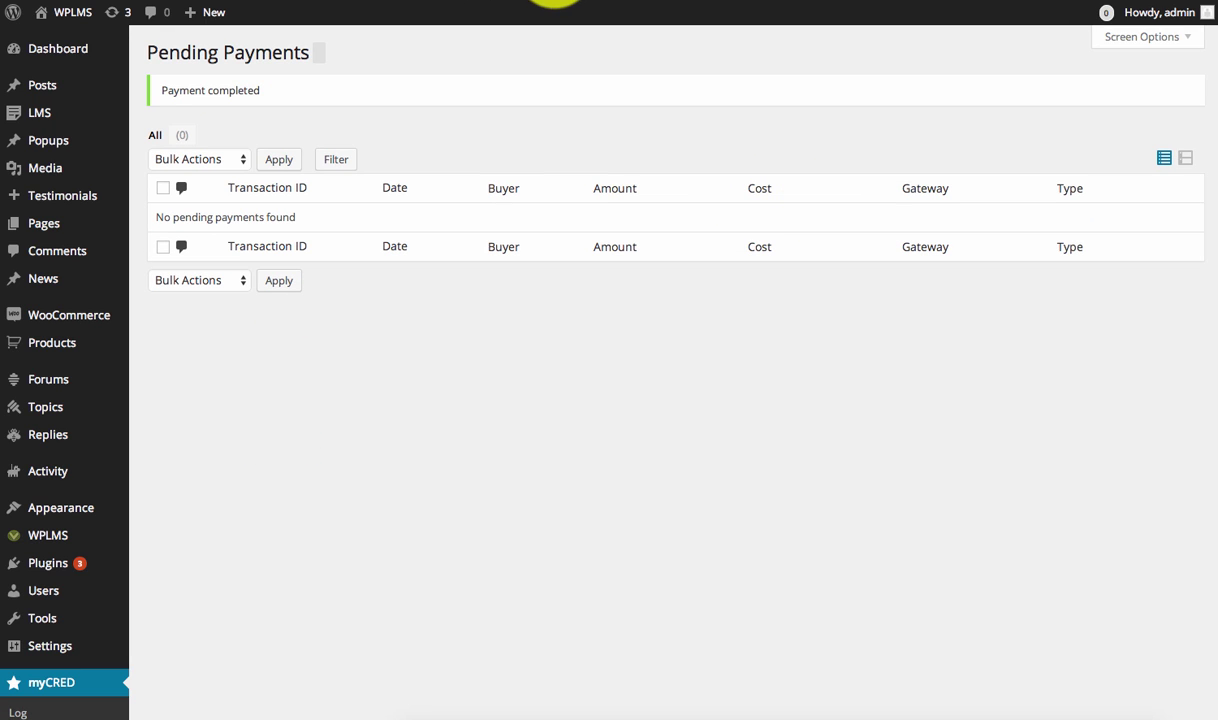
Reload My History and highlight the new 50-point purchase entry.
{"action": "left_click", "coordinate": [280, 2]}
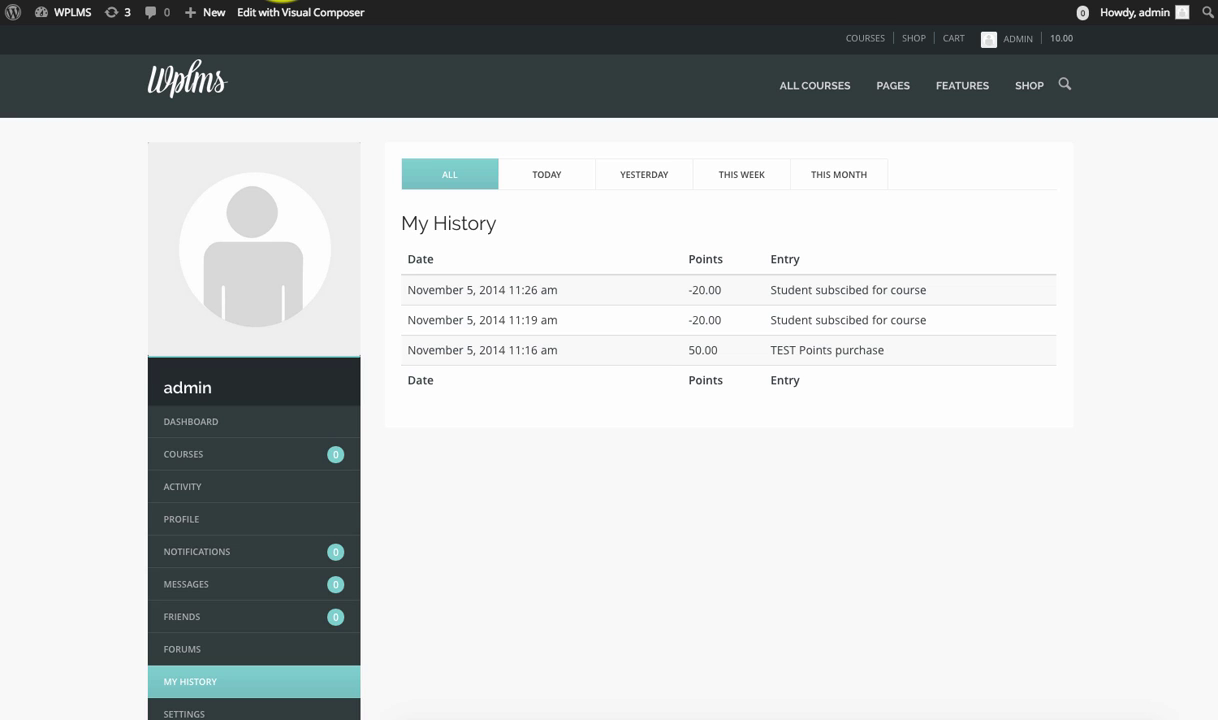
{"action": "right_click", "coordinate": [543, 74]}
{"action": "left_click", "coordinate": [564, 116]}
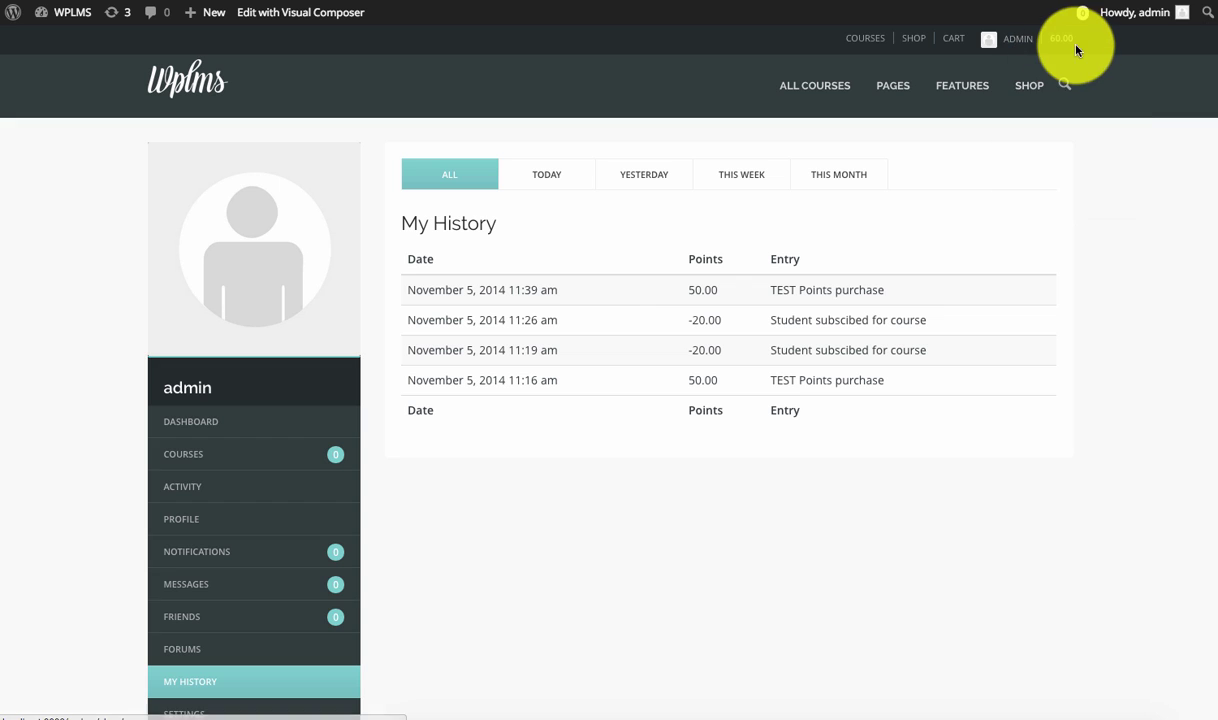
{"action": "left_click_drag", "start_coordinate": [776, 290], "coordinate": [884, 290]}
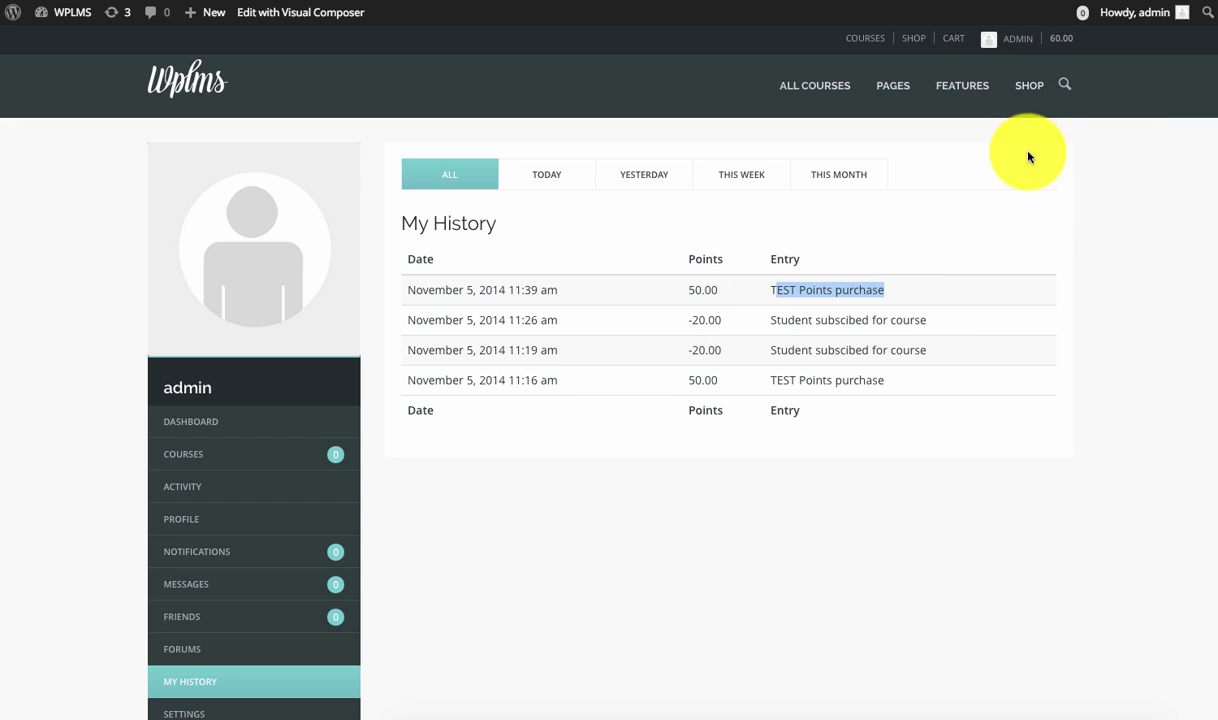
Find and open the How to write effectively course from the All Courses directory.
{"action": "left_click", "coordinate": [821, 90]}
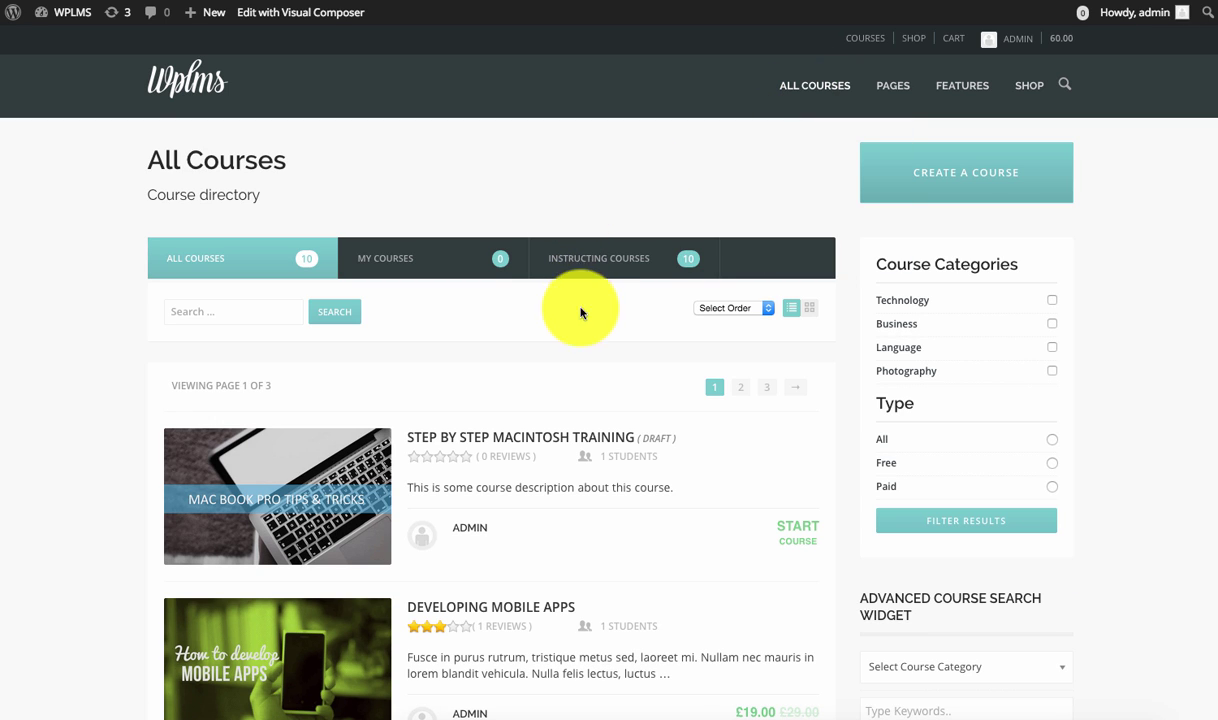
{"action": "scroll", "coordinate": [579, 312], "scroll_direction": "down", "scroll_amount": 3}
{"action": "left_click", "coordinate": [507, 425]}
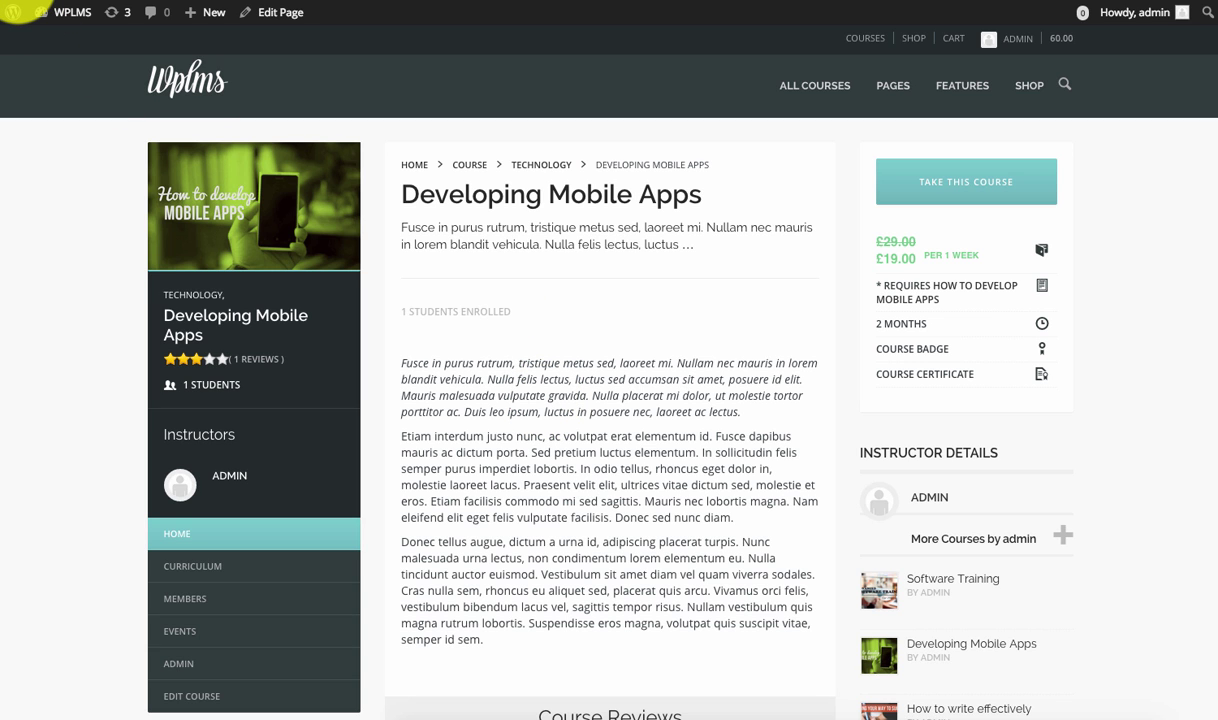
{"action": "key", "text": "alt+Left"}
{"action": "scroll", "coordinate": [718, 450], "scroll_direction": "down", "scroll_amount": 2}
{"action": "left_click", "coordinate": [520, 476]}
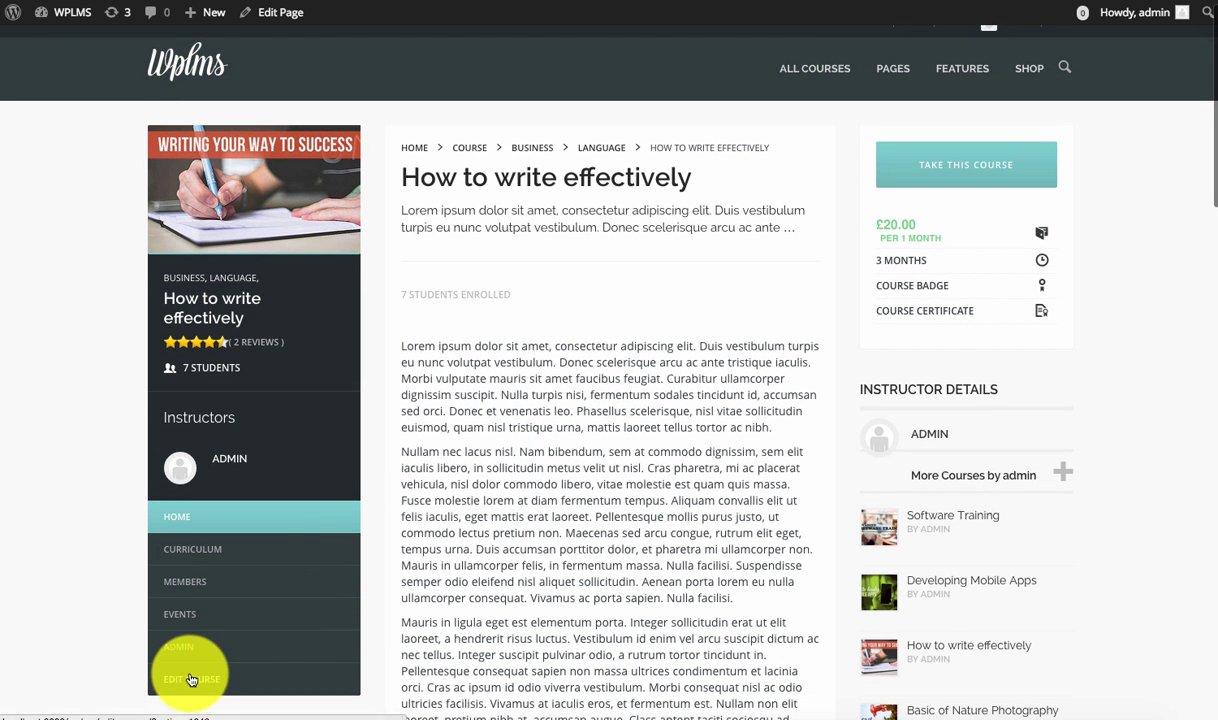
In the course builder's pricing settings, set Course Points to 50.
{"action": "left_click", "coordinate": [191, 680]}
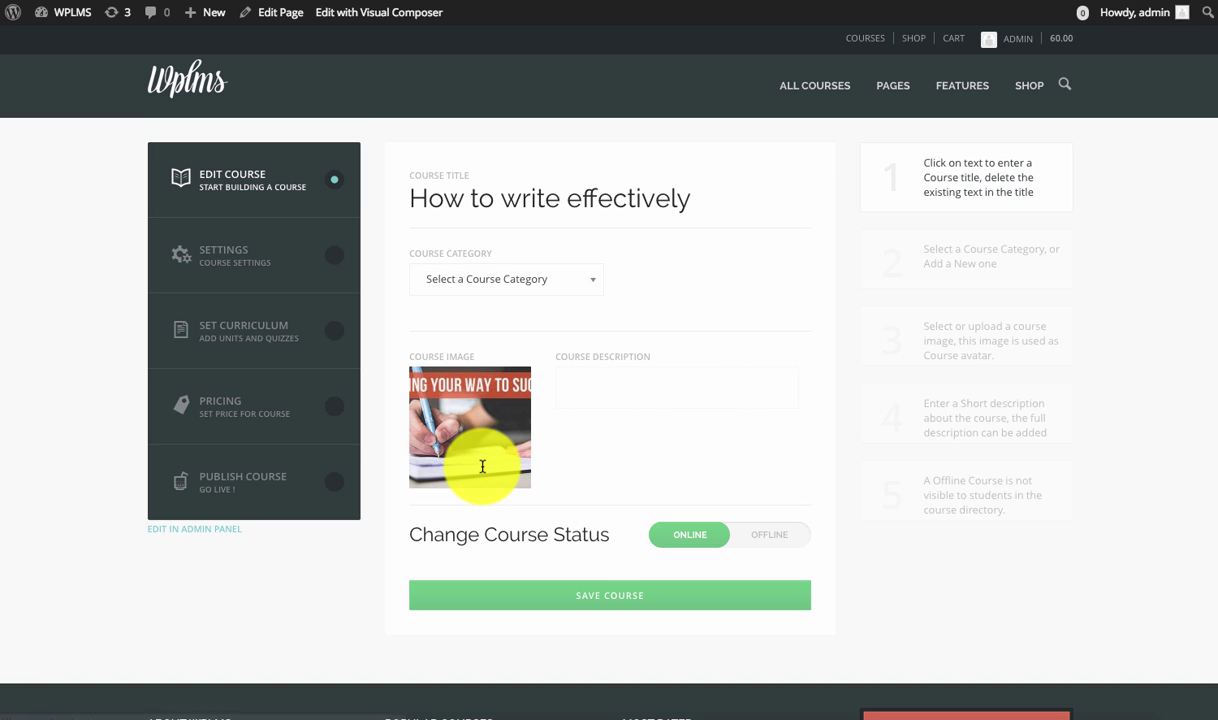
{"action": "left_click", "coordinate": [220, 403]}
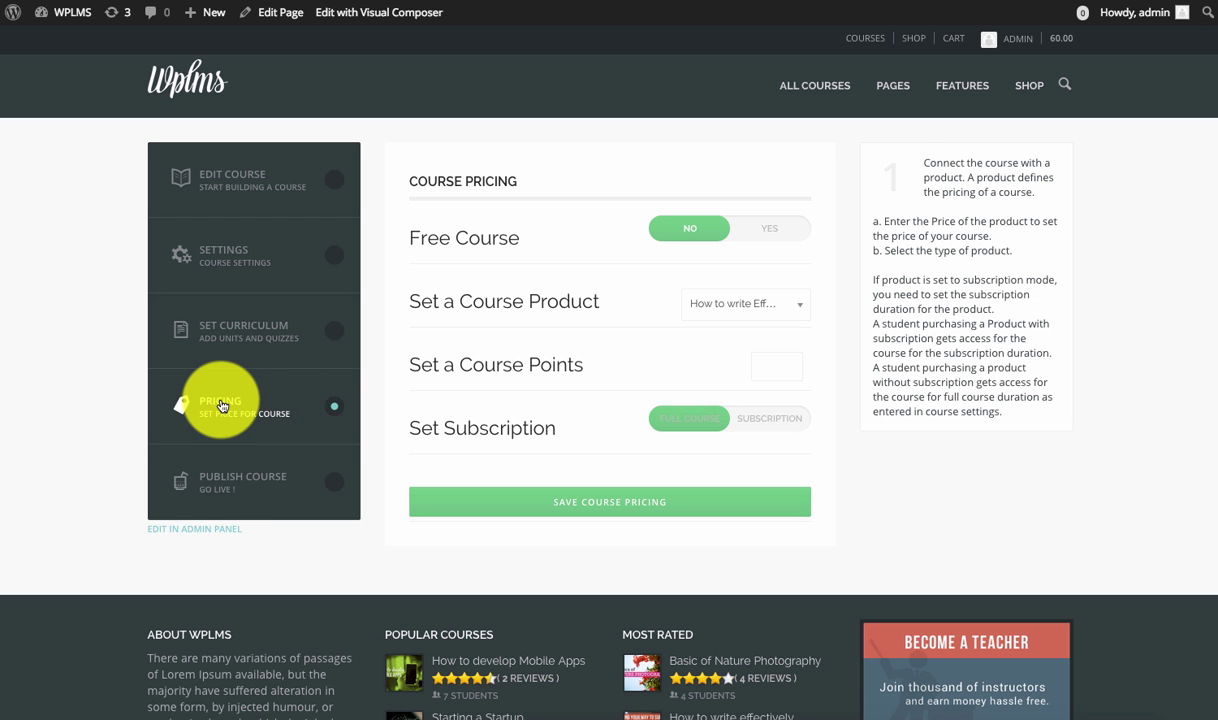
{"action": "double_click", "coordinate": [456, 368]}
{"action": "left_click", "coordinate": [604, 367]}
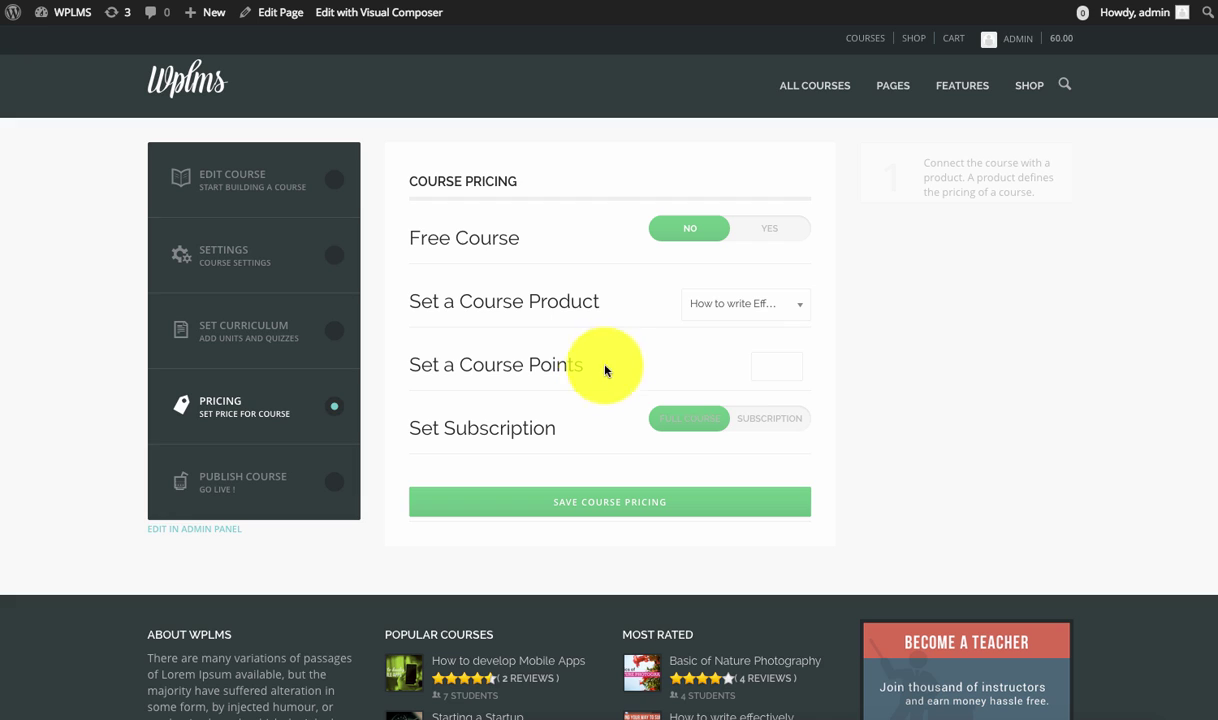
{"action": "left_click", "coordinate": [787, 365]}
{"action": "type", "text": "50"}
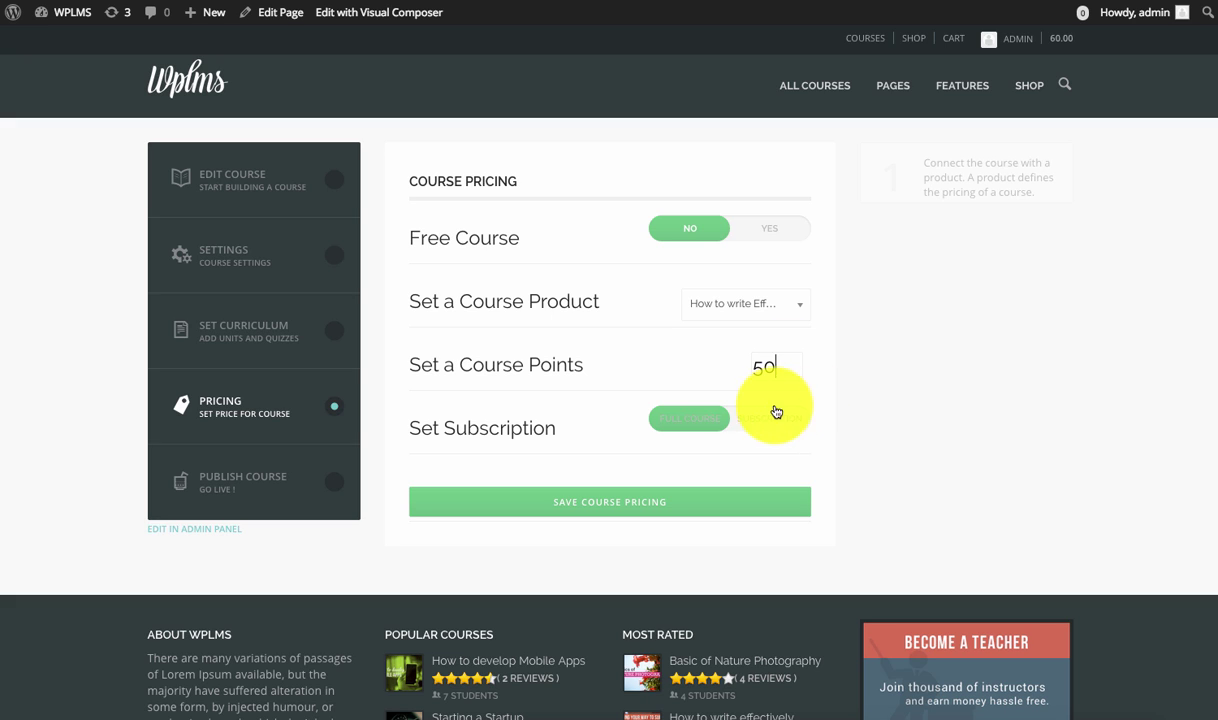
Switch pricing back to Full Course, save the pricing and the course, then view it.
{"action": "left_click", "coordinate": [772, 416]}
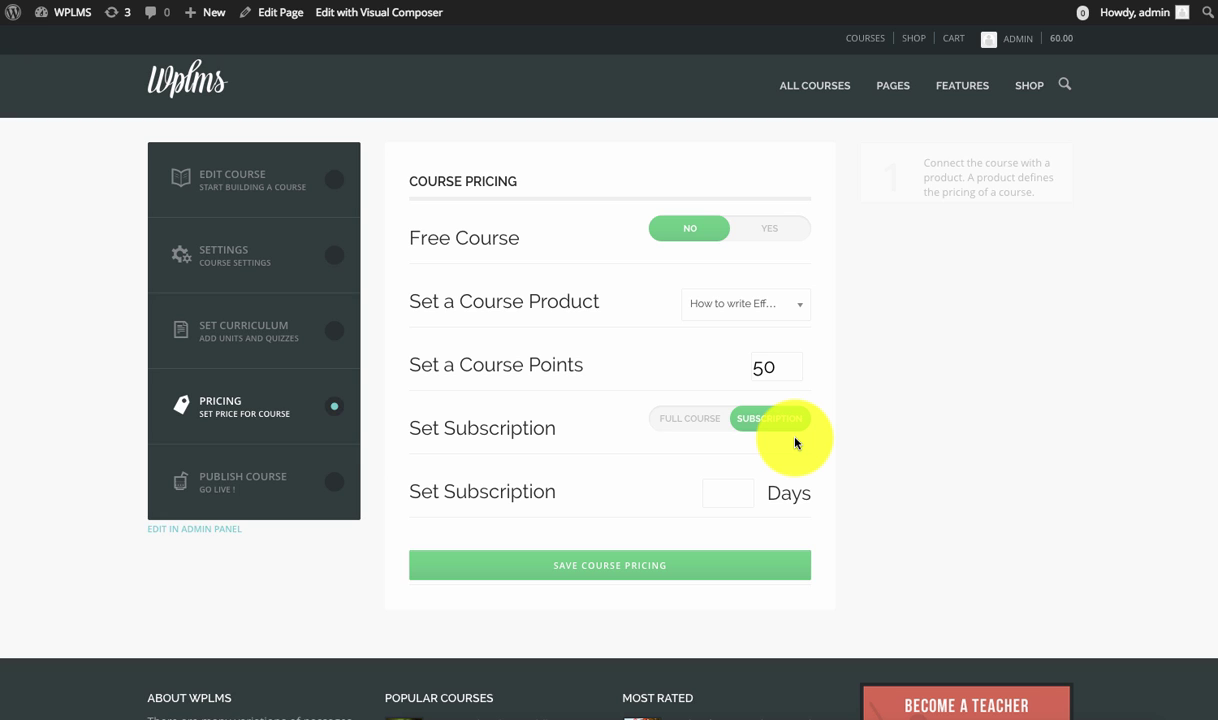
{"action": "left_click", "coordinate": [680, 417]}
{"action": "left_click", "coordinate": [767, 420]}
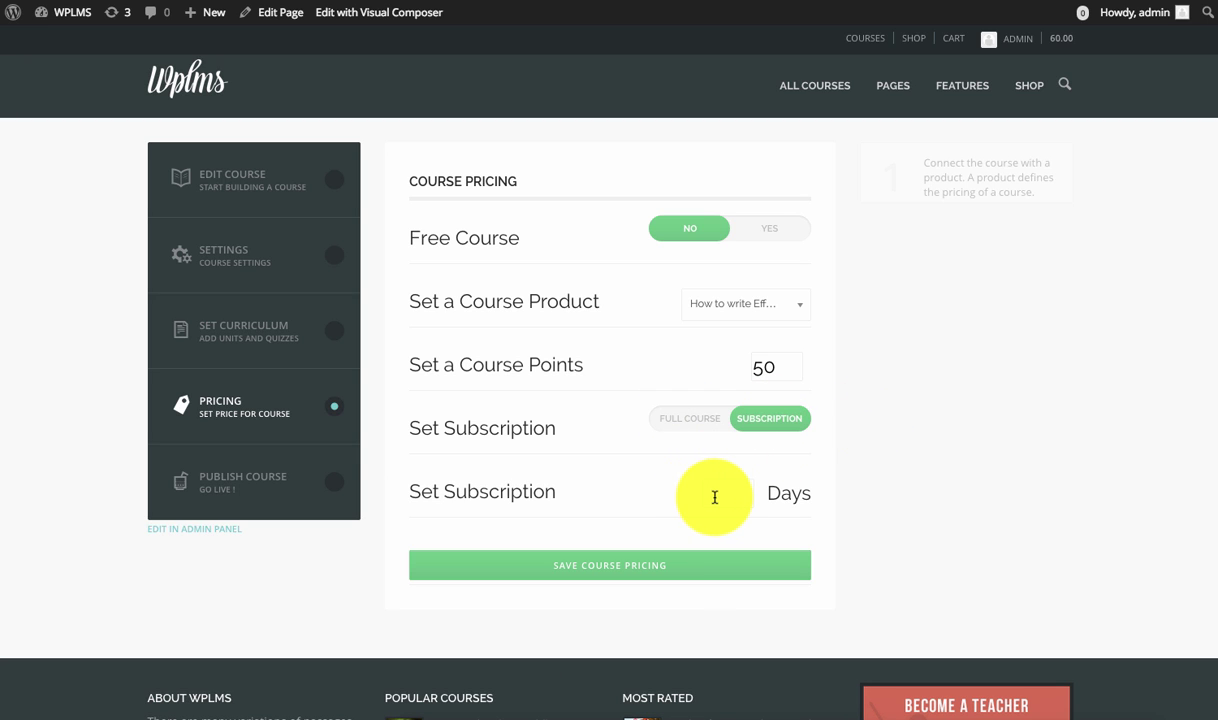
{"action": "left_click", "coordinate": [679, 420]}
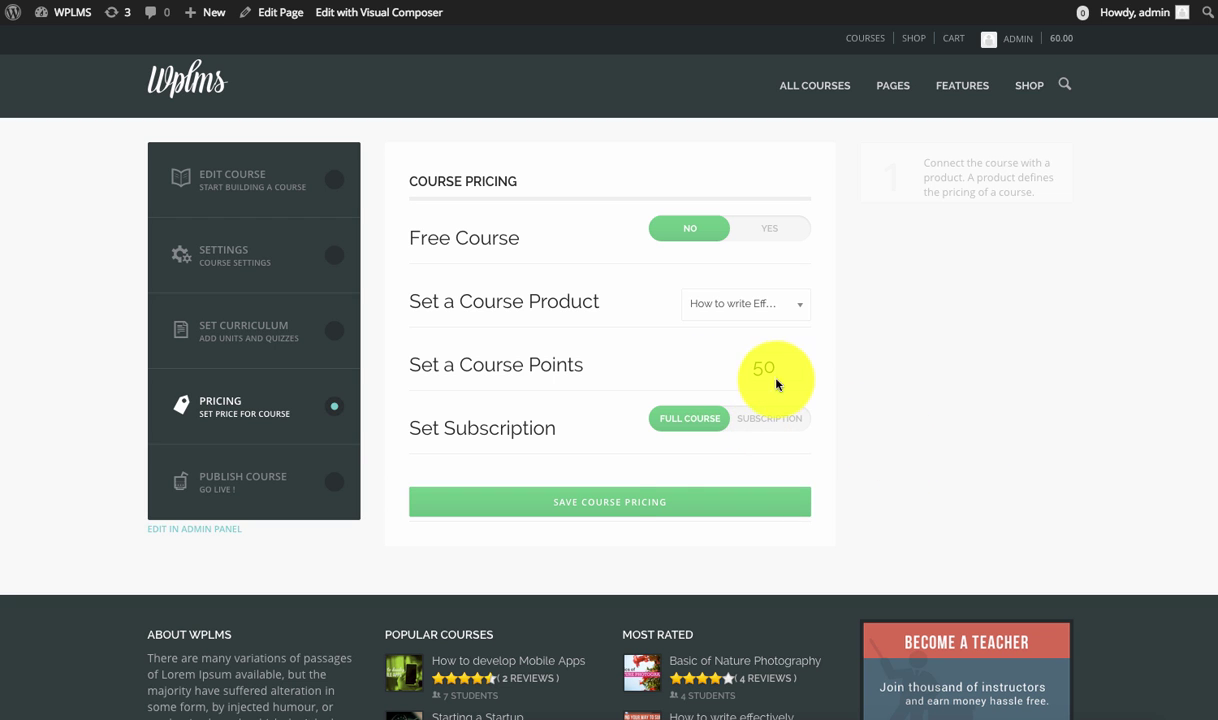
{"action": "left_click", "coordinate": [594, 512]}
{"action": "left_click", "coordinate": [701, 119]}
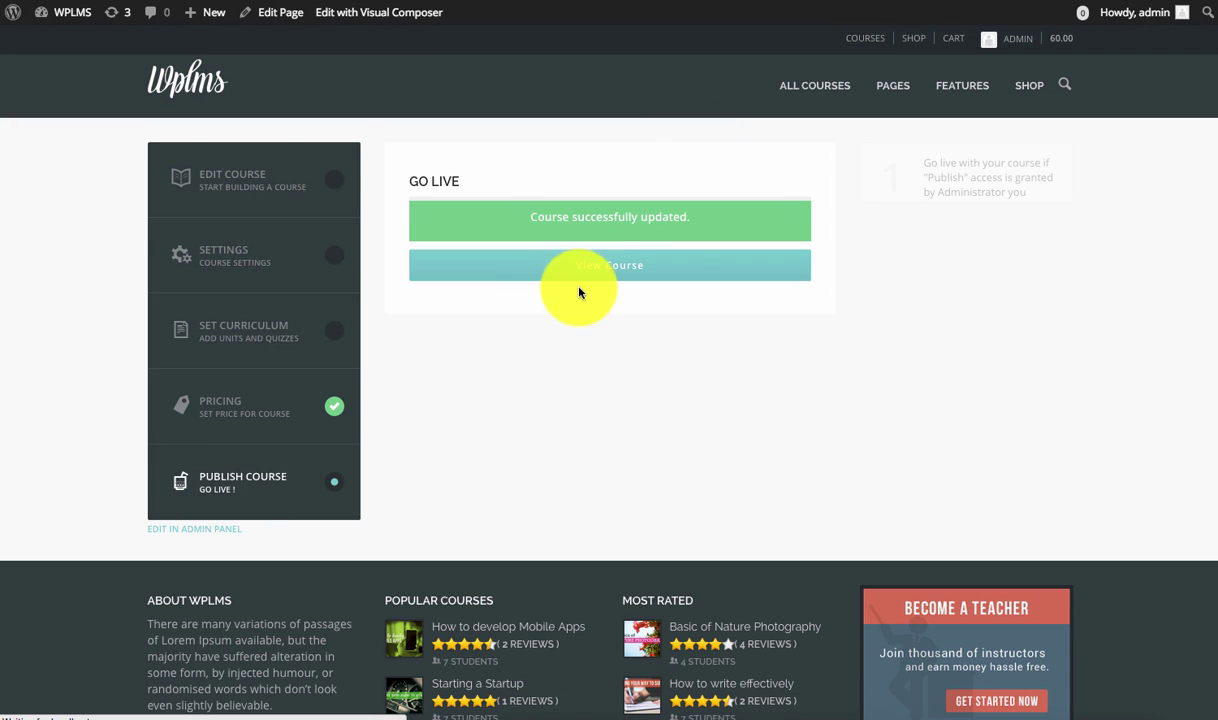
{"action": "left_click", "coordinate": [550, 270]}
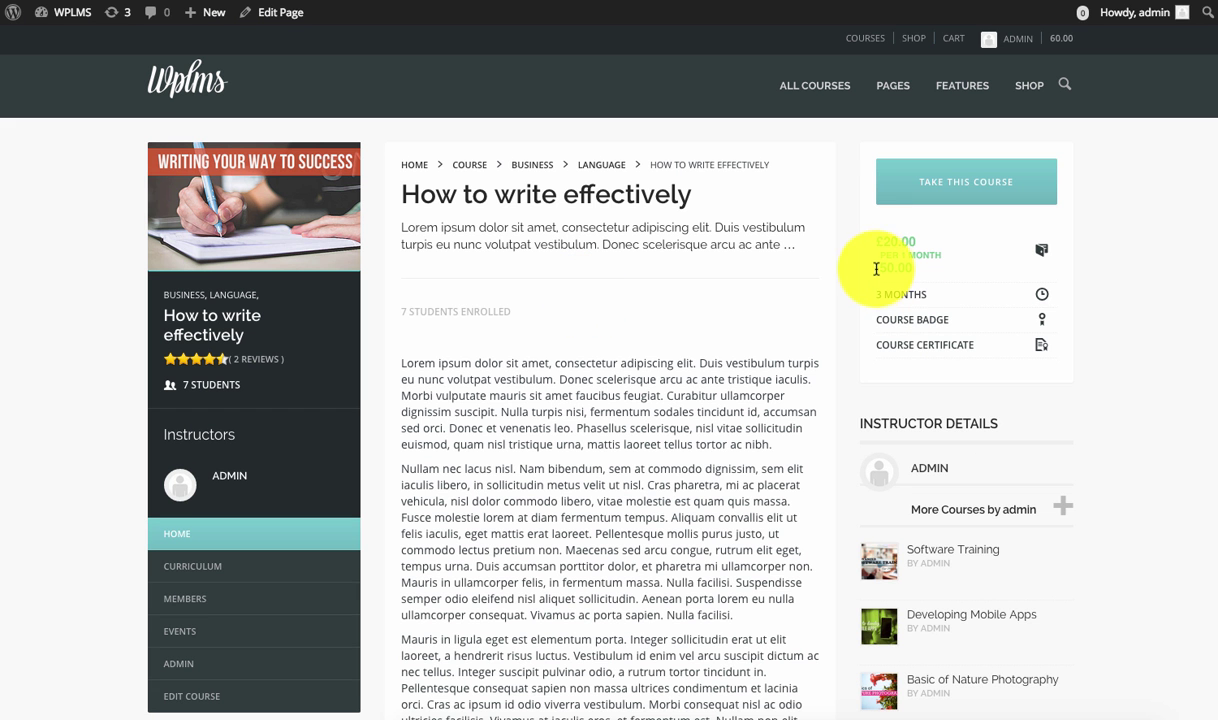
Take the How to write effectively course, paying its 50.00 price with points.
{"action": "left_click_drag", "start_coordinate": [859, 266], "coordinate": [949, 266]}
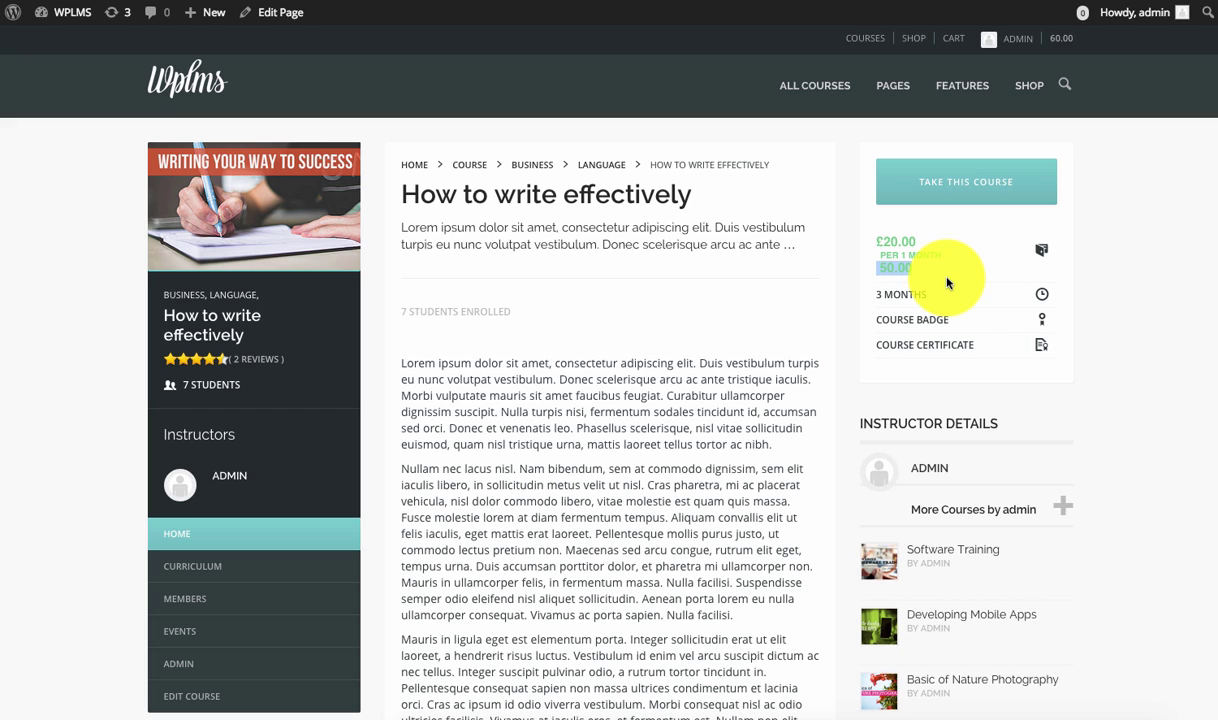
{"action": "left_click", "coordinate": [940, 203]}
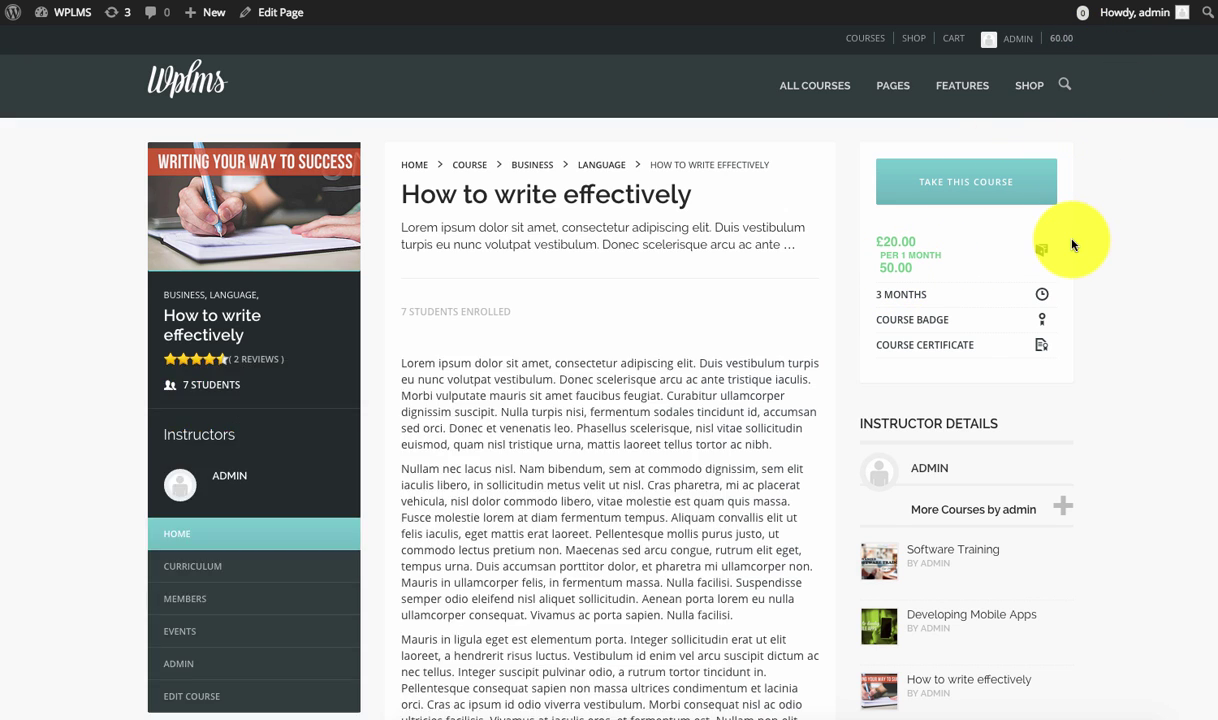
{"action": "left_click", "coordinate": [955, 185]}
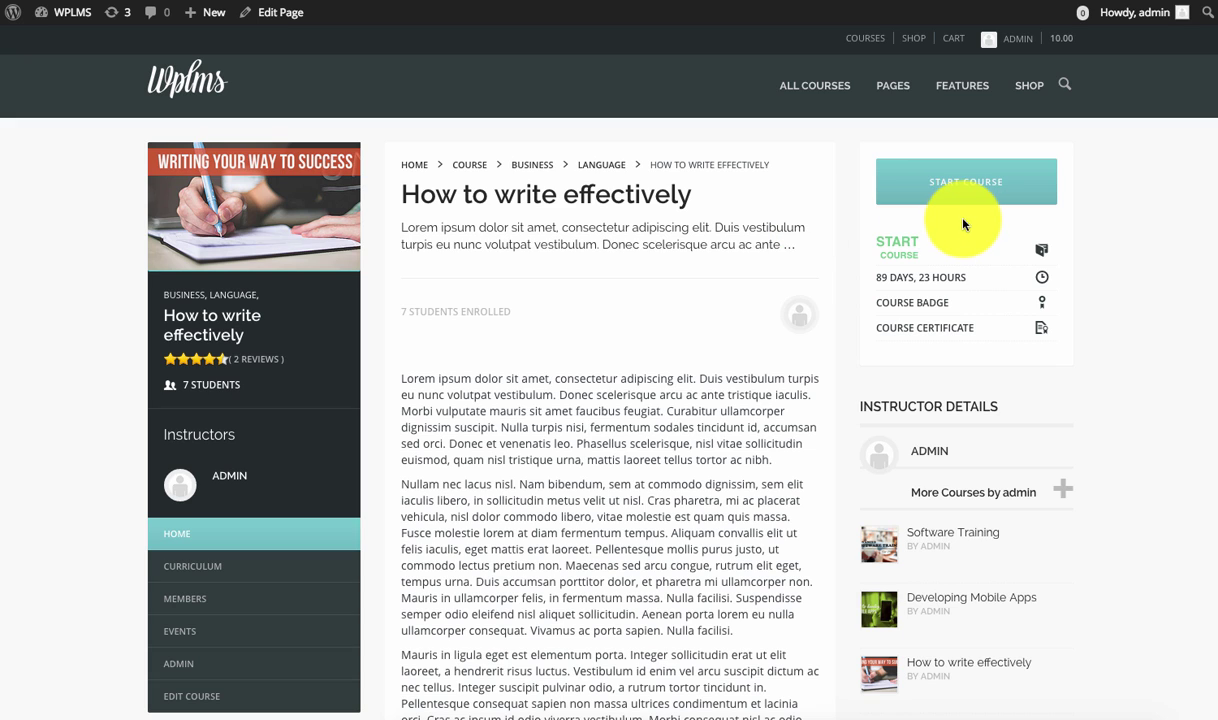
Start the course and advance to the next unit.
{"action": "left_click", "coordinate": [953, 191]}
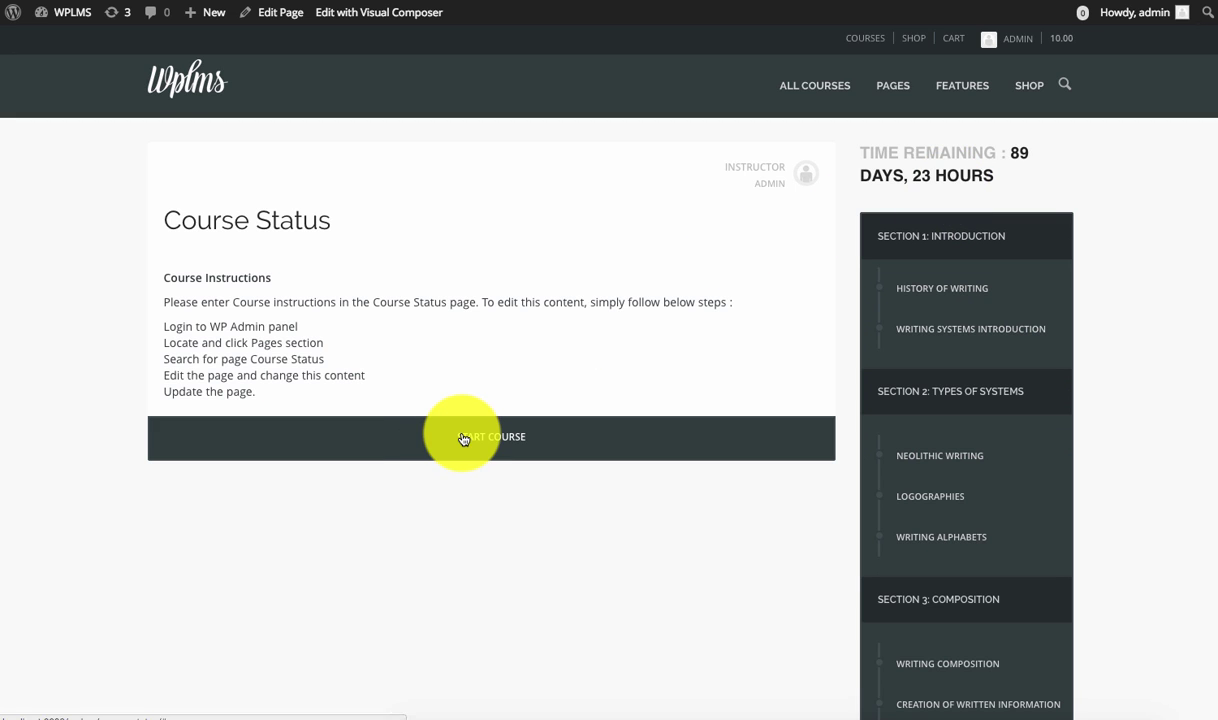
{"action": "left_click", "coordinate": [460, 436]}
{"action": "scroll", "coordinate": [690, 410], "scroll_direction": "down", "scroll_amount": 10}
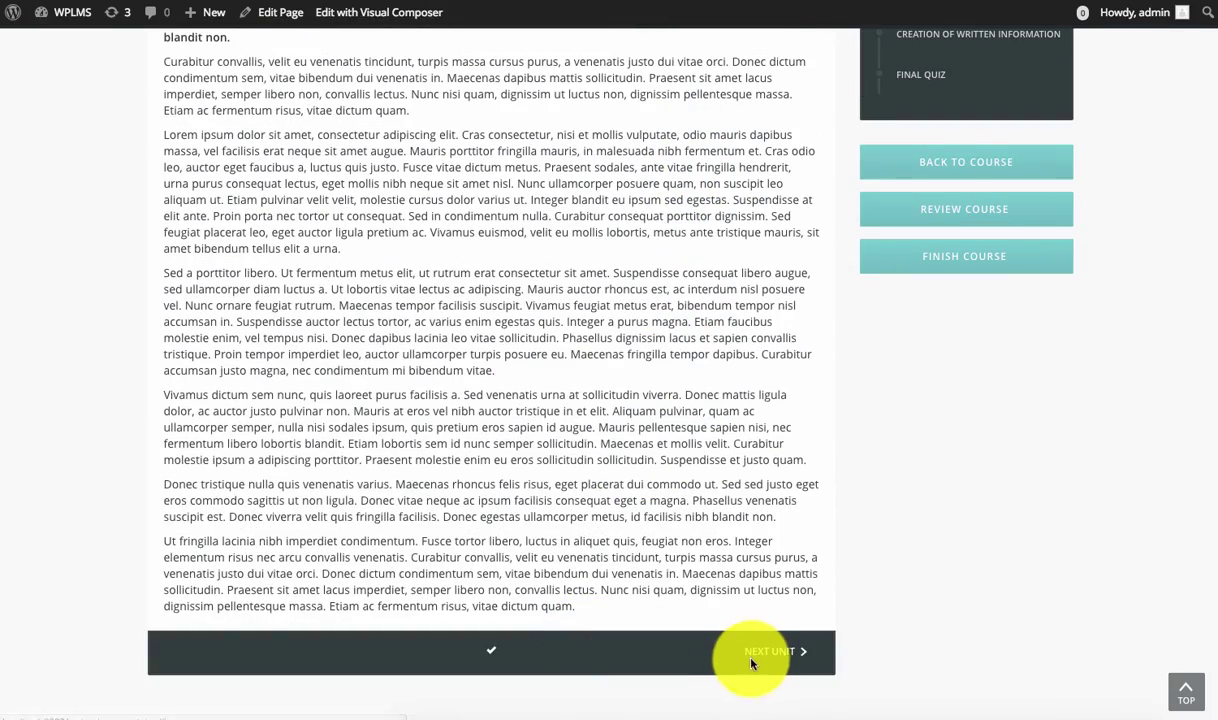
{"action": "left_click", "coordinate": [755, 652]}
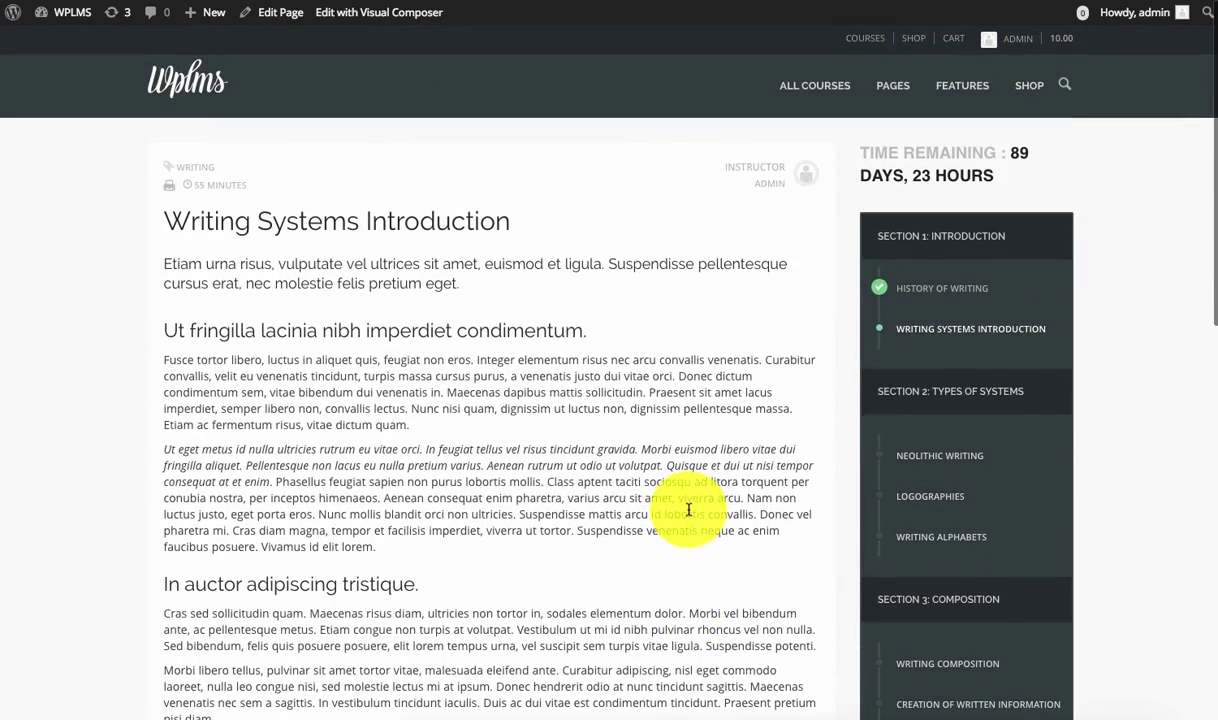
Go to the admin Widgets screen and search it for the myCRED dashboard widgets.
{"action": "left_click", "coordinate": [889, 337]}
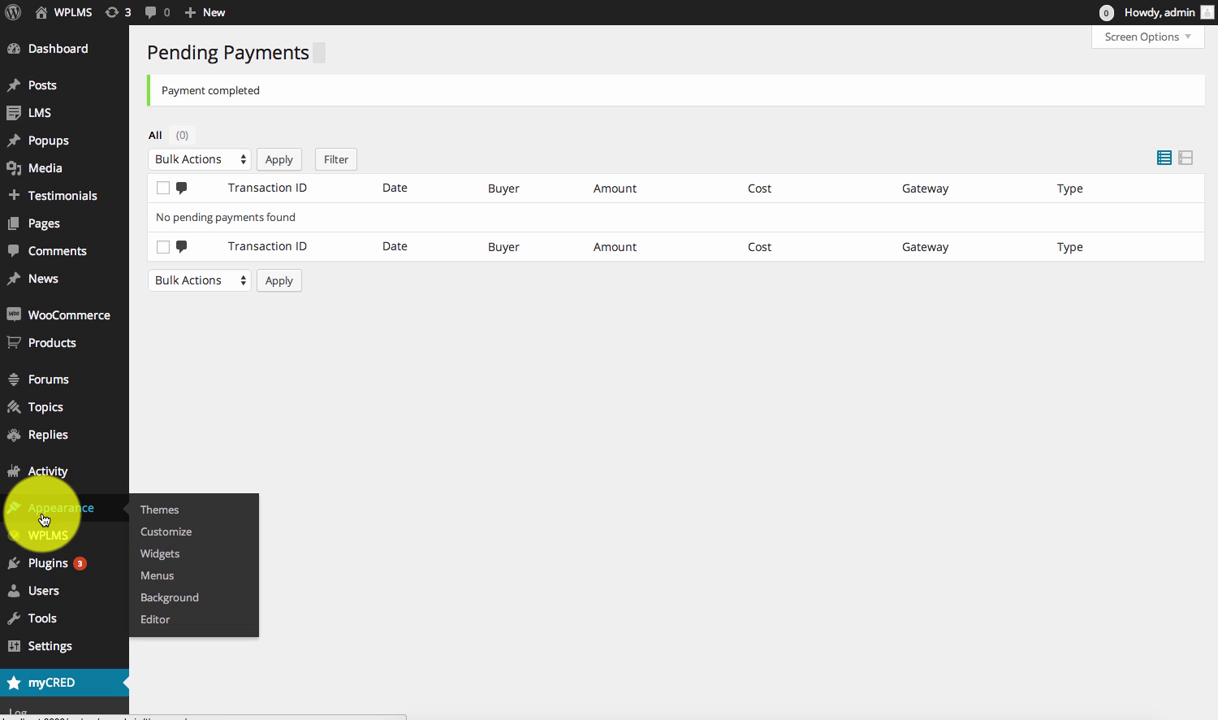
{"action": "left_click", "coordinate": [155, 553]}
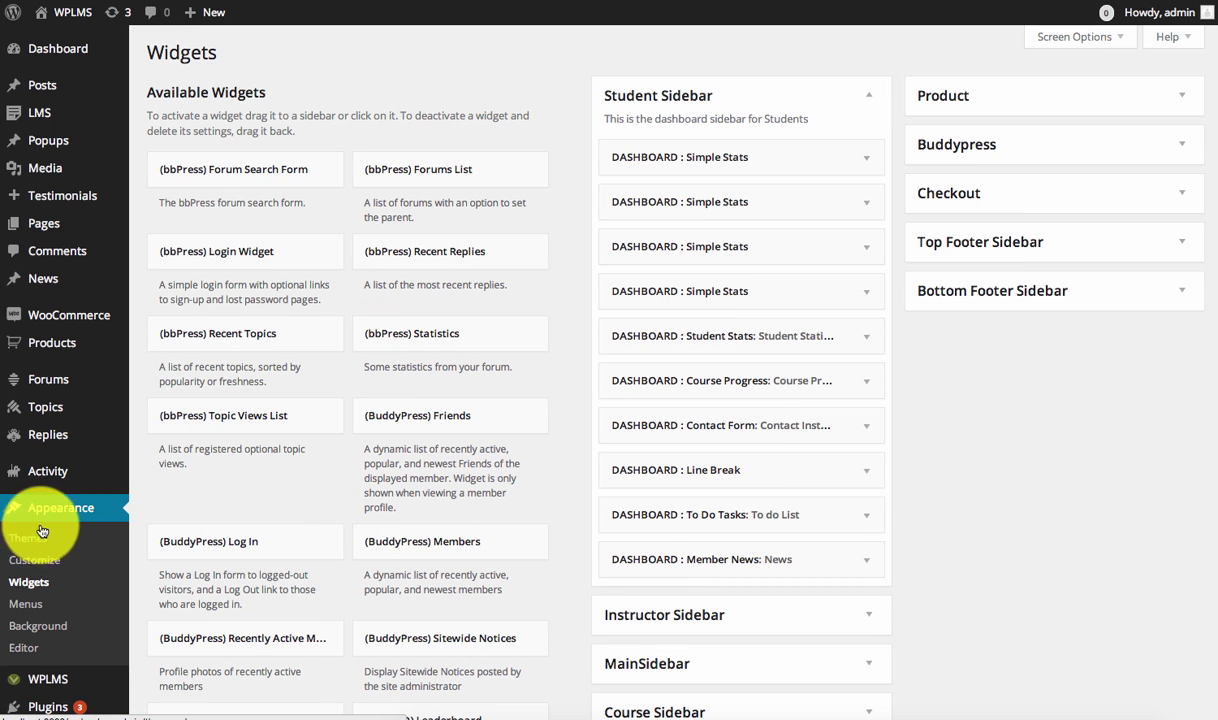
{"action": "scroll", "coordinate": [546, 416], "scroll_direction": "down", "scroll_amount": 5}
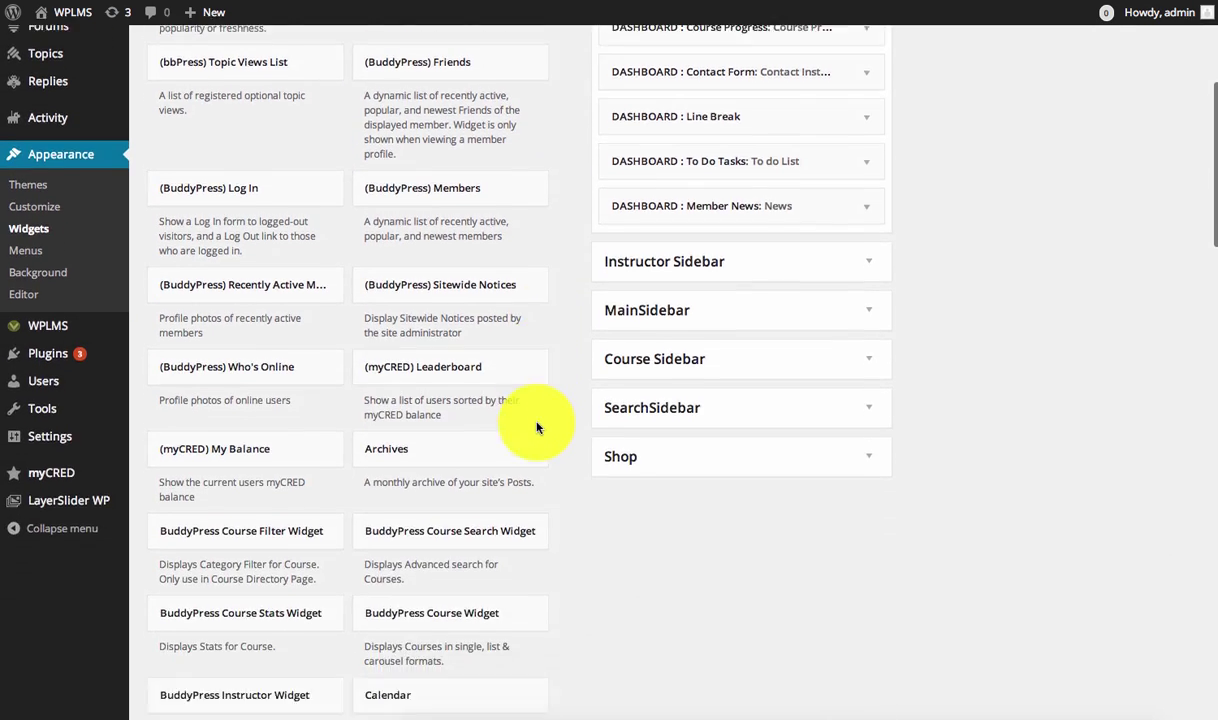
{"action": "scroll", "coordinate": [537, 428], "scroll_direction": "down", "scroll_amount": 4}
{"action": "key", "text": "super+f"}
{"action": "type", "text": "mycred"}
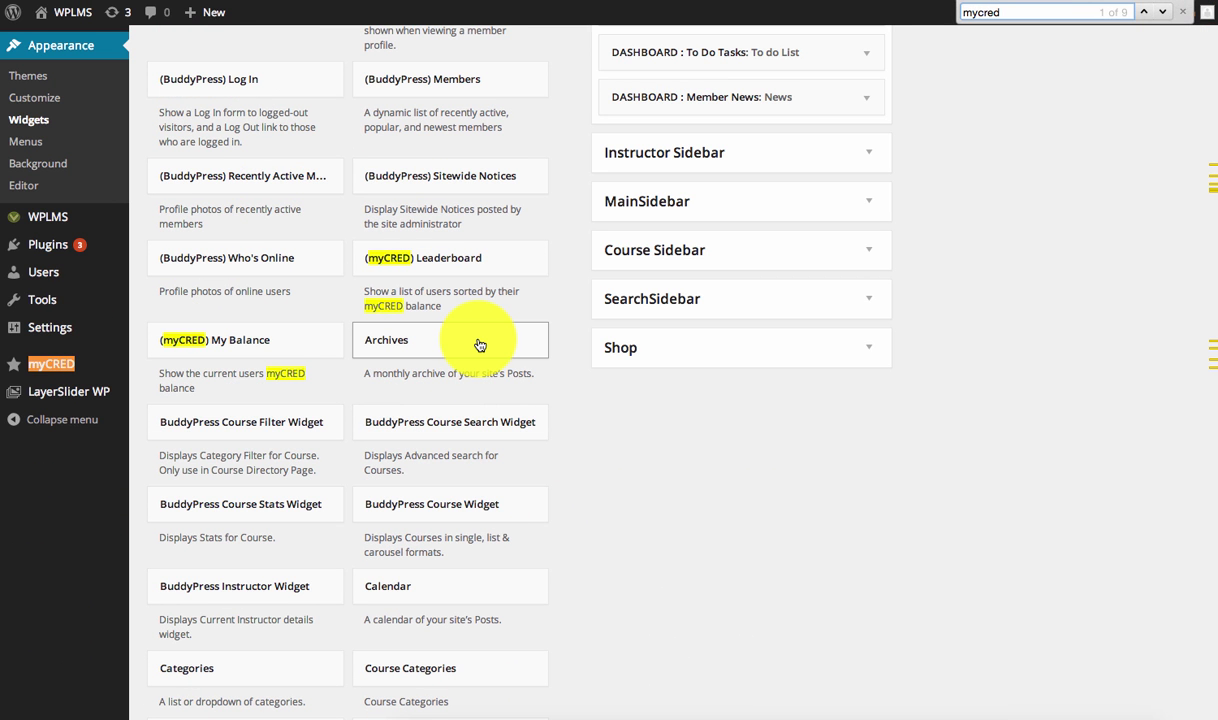
{"action": "key", "text": "Return"}
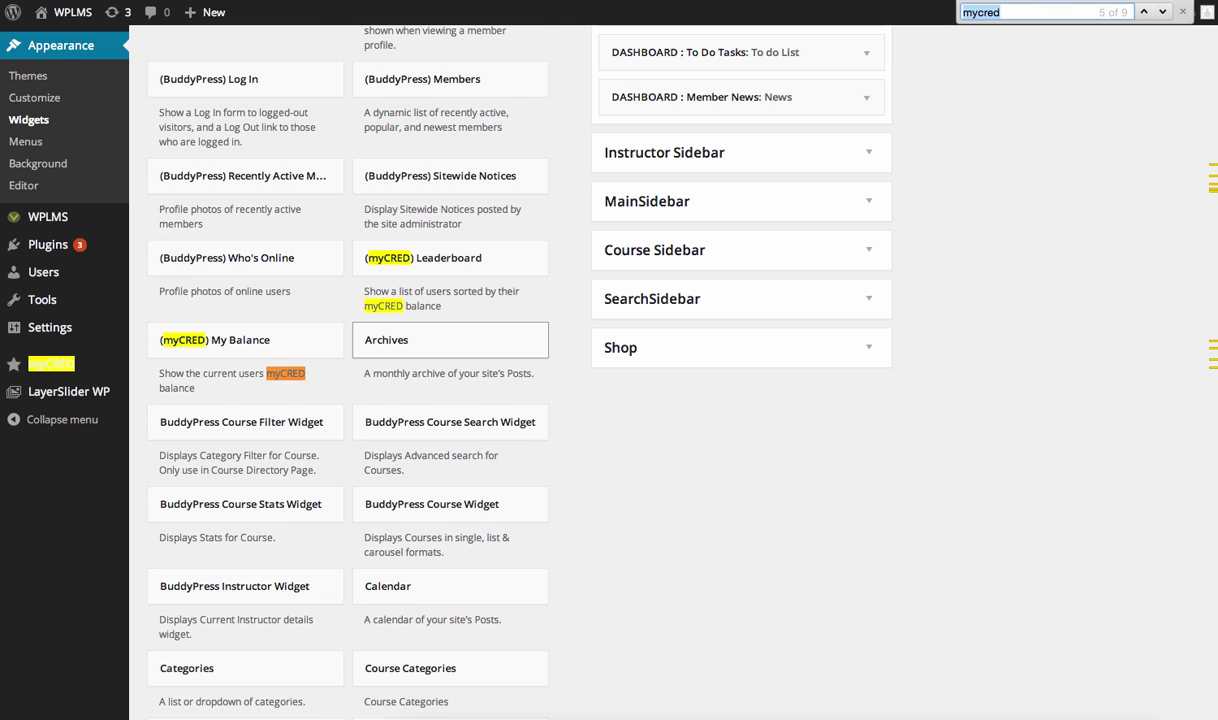
{"action": "key", "text": "Return"}
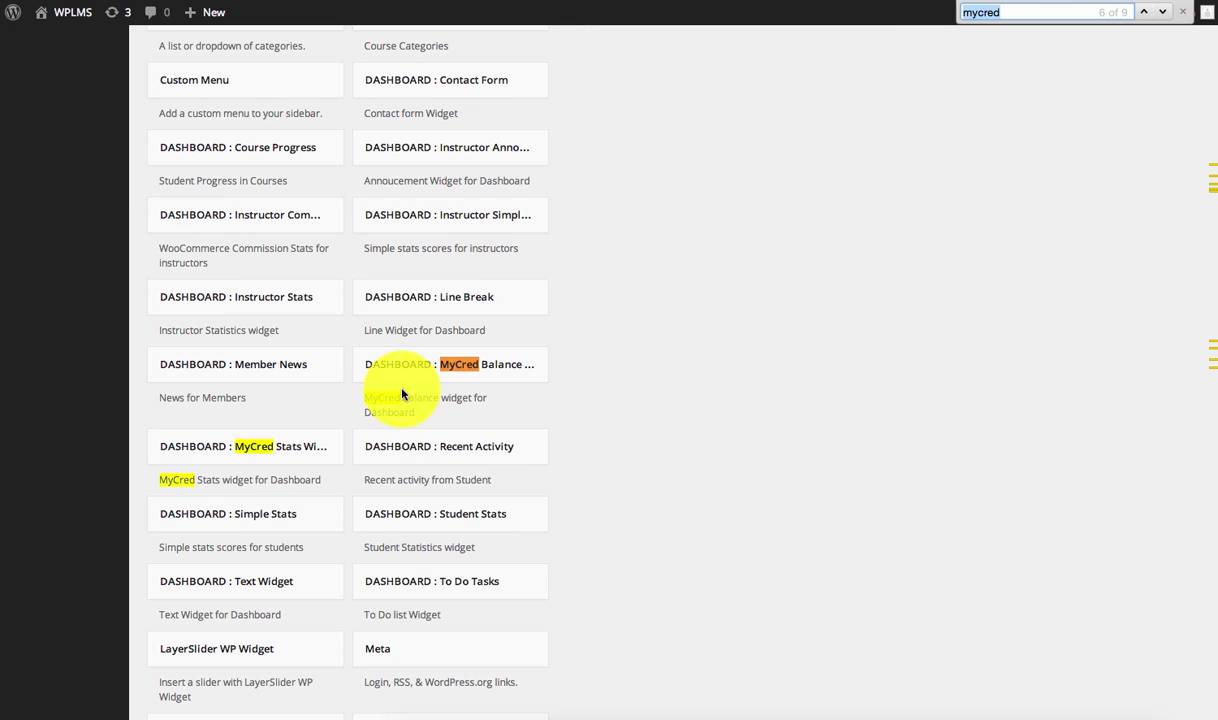
Add MyCred Balance to the Instructor Sidebar at one-fourth width and save it.
{"action": "left_click", "coordinate": [410, 372]}
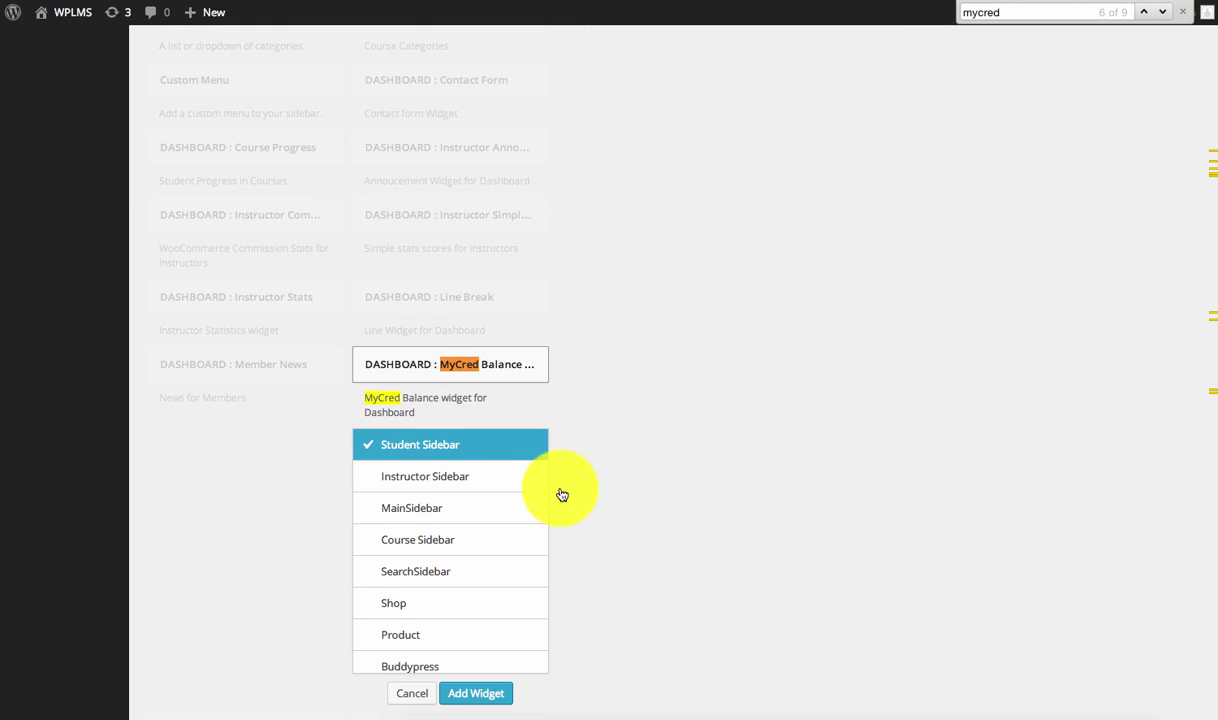
{"action": "left_click", "coordinate": [486, 482]}
{"action": "left_click", "coordinate": [476, 693]}
{"action": "left_click", "coordinate": [766, 355]}
{"action": "left_click", "coordinate": [735, 320]}
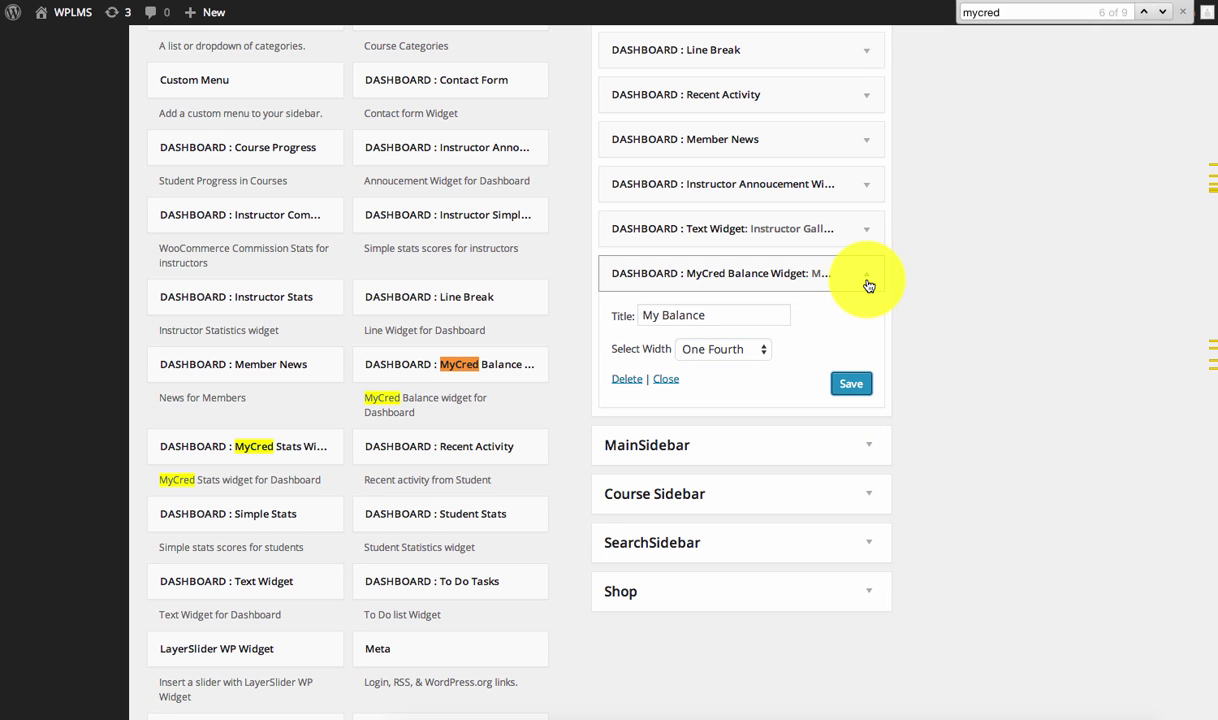
{"action": "left_click", "coordinate": [868, 282]}
{"action": "left_click_drag", "start_coordinate": [733, 284], "coordinate": [740, 112]}
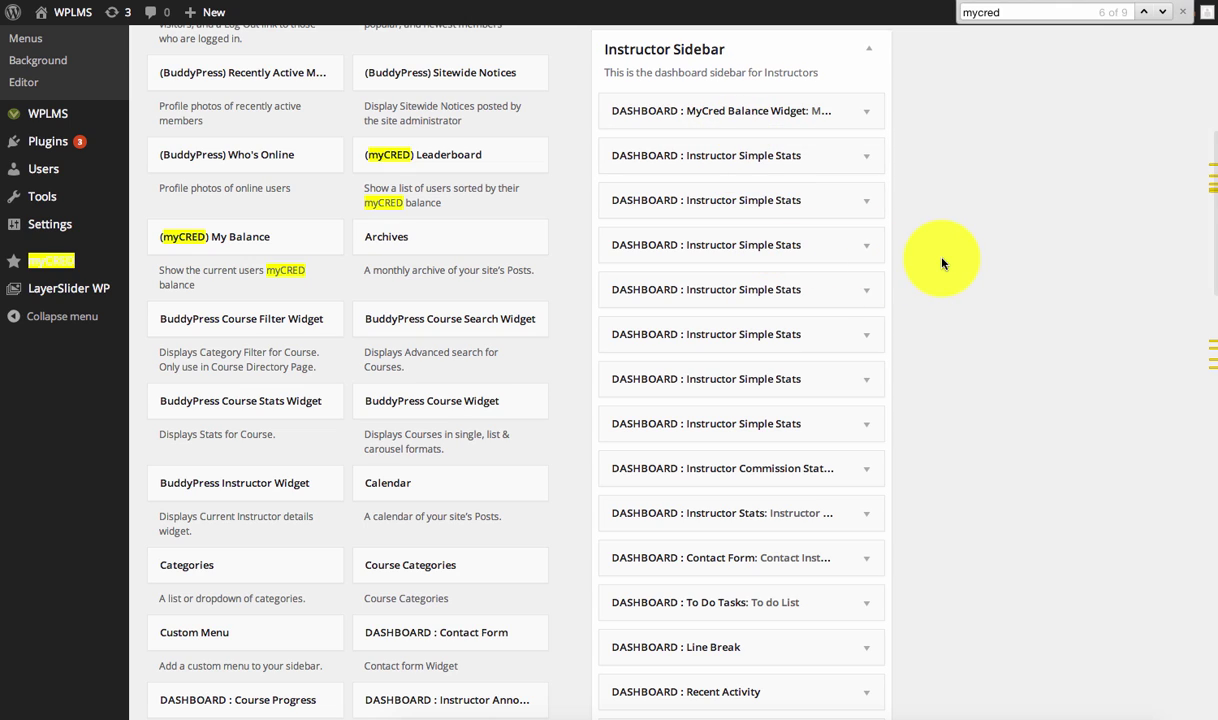
Add MyCred Stats to the Instructor Sidebar at full width with 999 transactions, and save it.
{"action": "scroll", "coordinate": [941, 264], "scroll_direction": "down", "scroll_amount": 10}
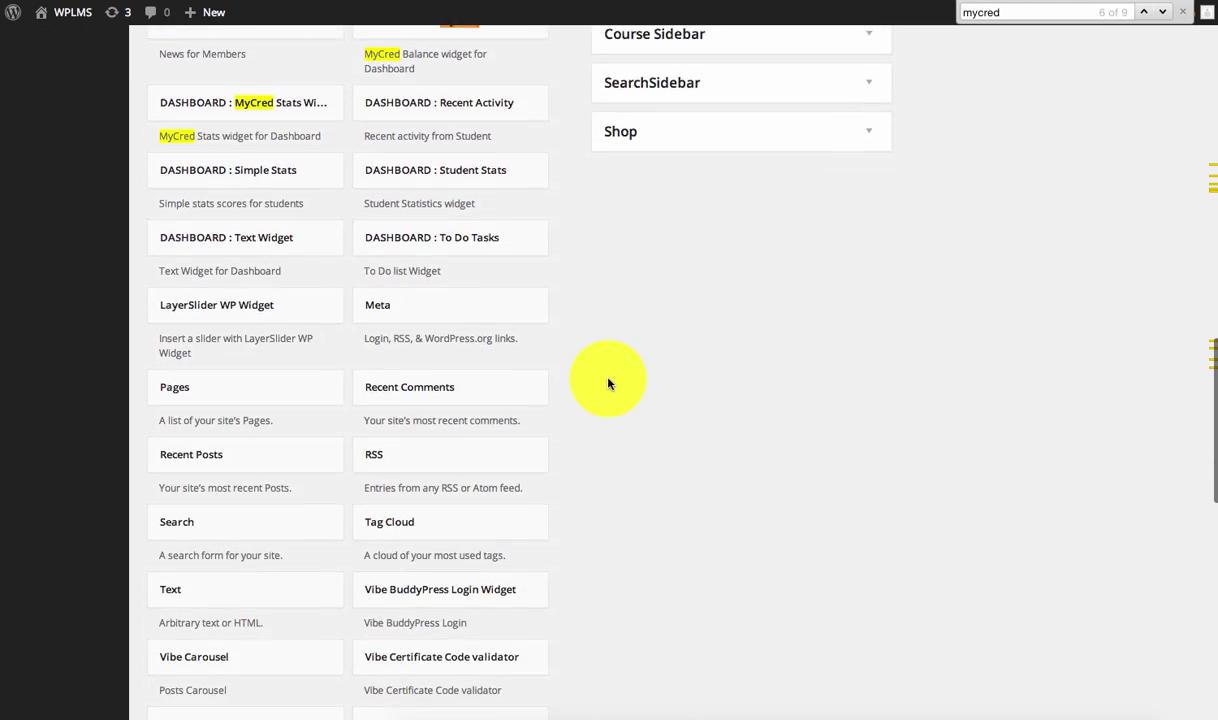
{"action": "scroll", "coordinate": [608, 383], "scroll_direction": "down", "scroll_amount": 10}
{"action": "scroll", "coordinate": [608, 383], "scroll_direction": "up", "scroll_amount": 5}
{"action": "scroll", "coordinate": [608, 383], "scroll_direction": "up", "scroll_amount": 6}
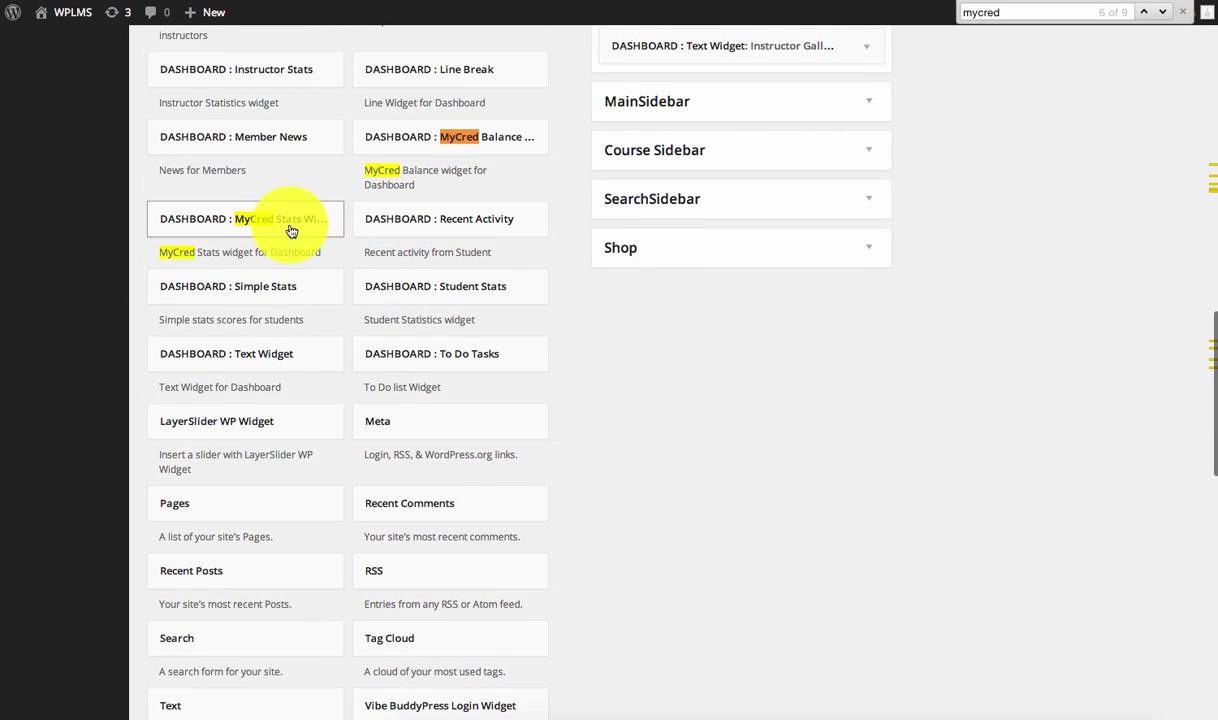
{"action": "left_click", "coordinate": [290, 230]}
{"action": "left_click", "coordinate": [272, 535]}
{"action": "left_click", "coordinate": [760, 218]}
{"action": "left_click", "coordinate": [743, 264]}
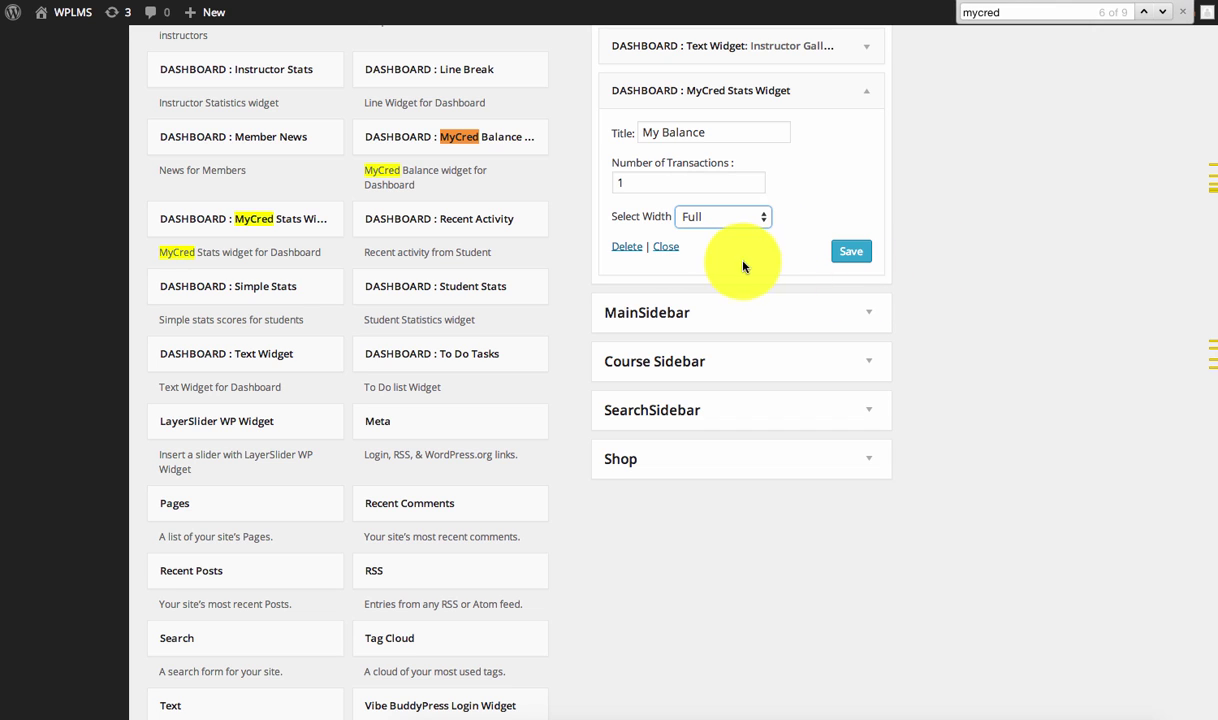
{"action": "left_click", "coordinate": [663, 182]}
{"action": "key", "text": "BackSpace"}
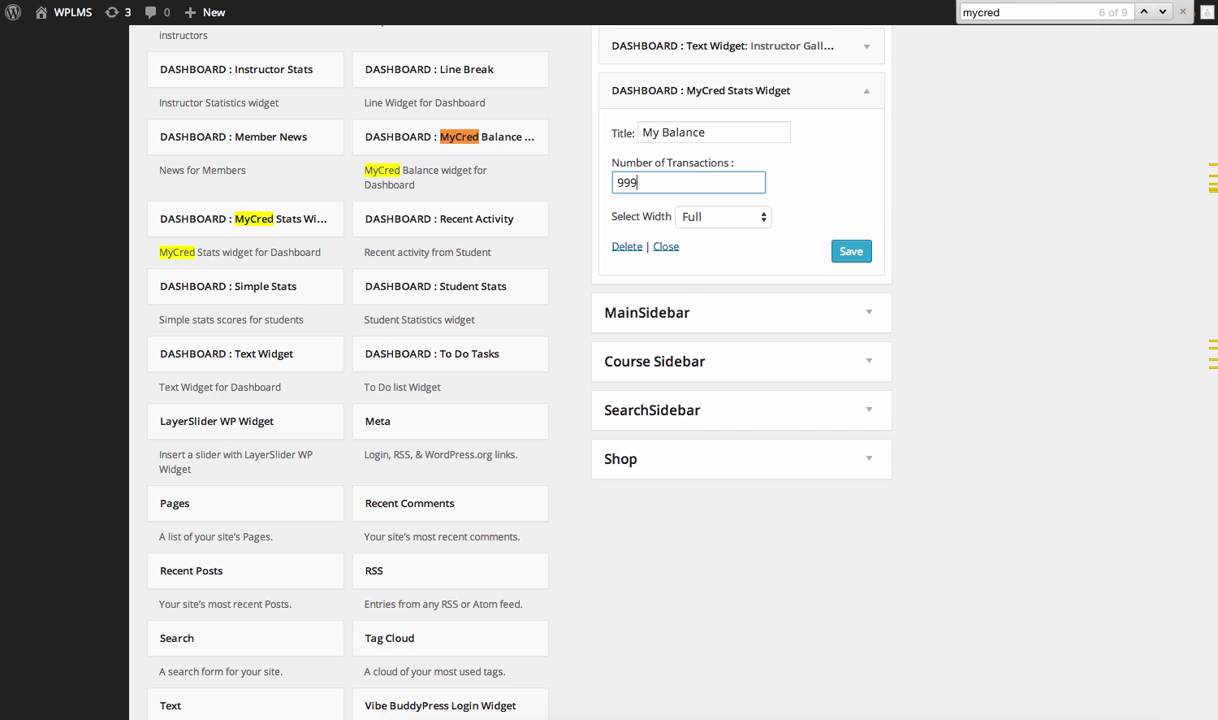
{"action": "left_click", "coordinate": [851, 251]}
{"action": "left_click", "coordinate": [866, 91]}
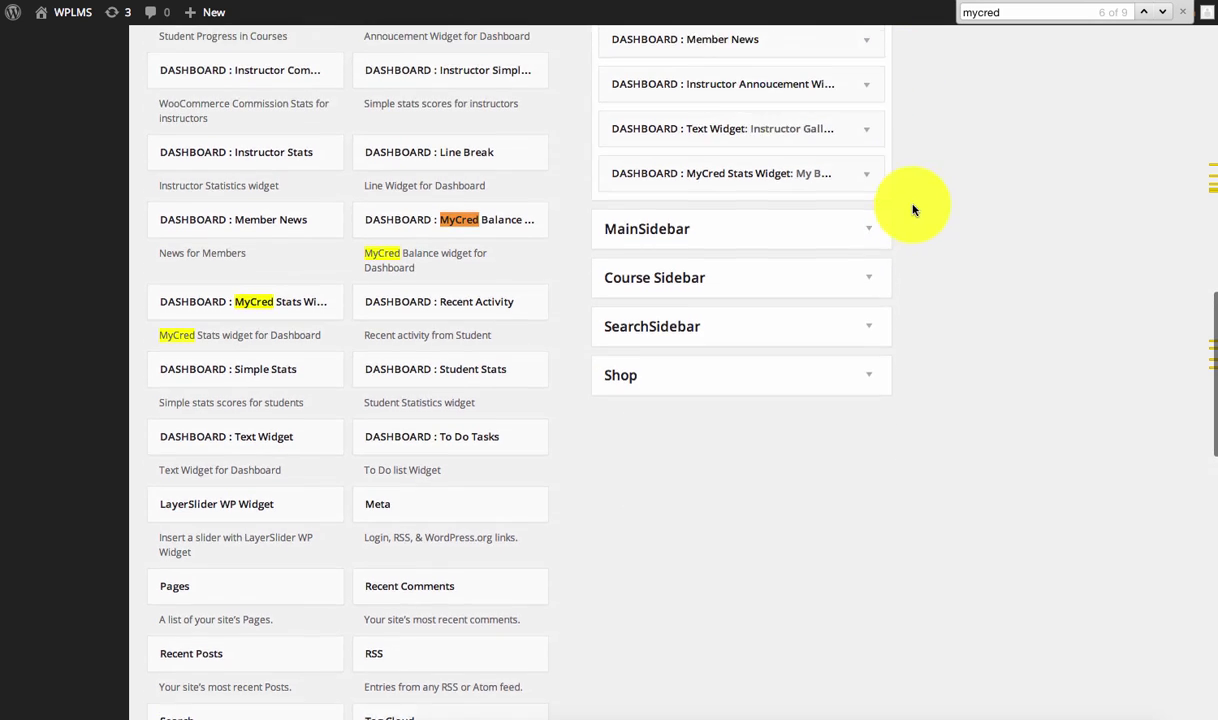
{"action": "scroll", "coordinate": [791, 244], "scroll_direction": "up", "scroll_amount": 1}
{"action": "left_click_drag", "start_coordinate": [795, 286], "coordinate": [736, 495]}
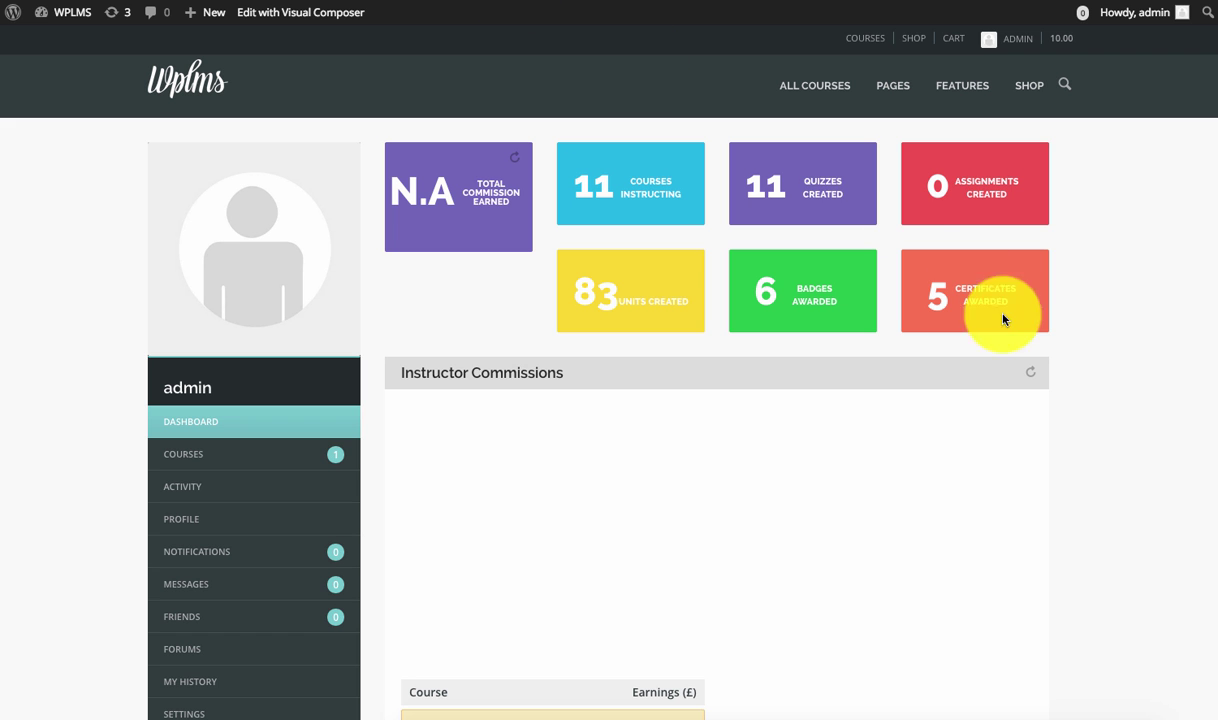
{"action": "right_click", "coordinate": [1135, 282]}
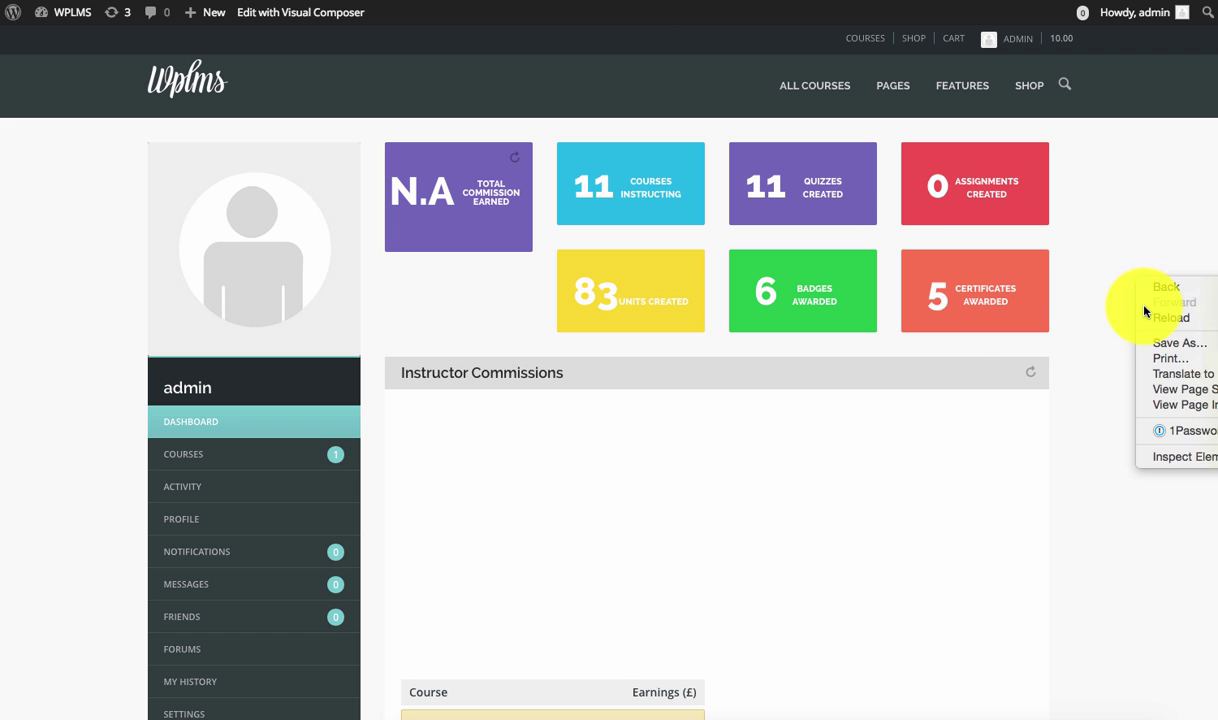
{"action": "left_click", "coordinate": [1145, 318]}
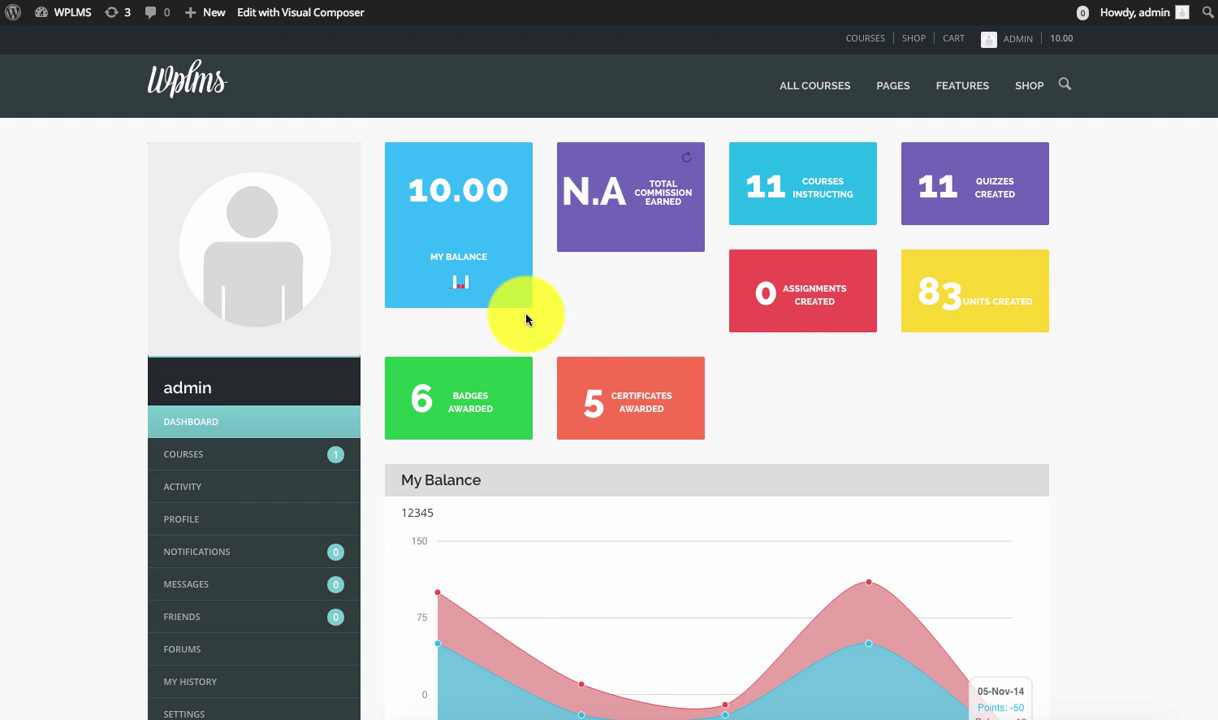
{"action": "scroll", "coordinate": [800, 440], "scroll_direction": "down", "scroll_amount": 1}
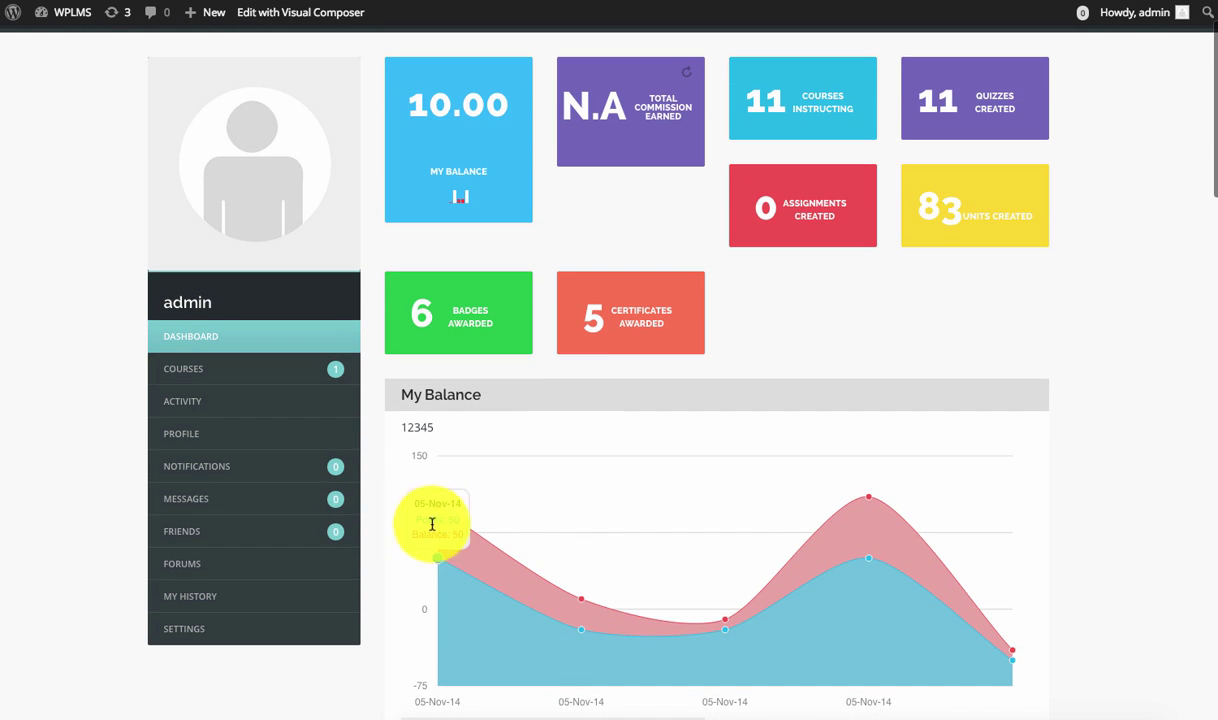
{"action": "scroll", "coordinate": [1010, 565], "scroll_direction": "down", "scroll_amount": 3}
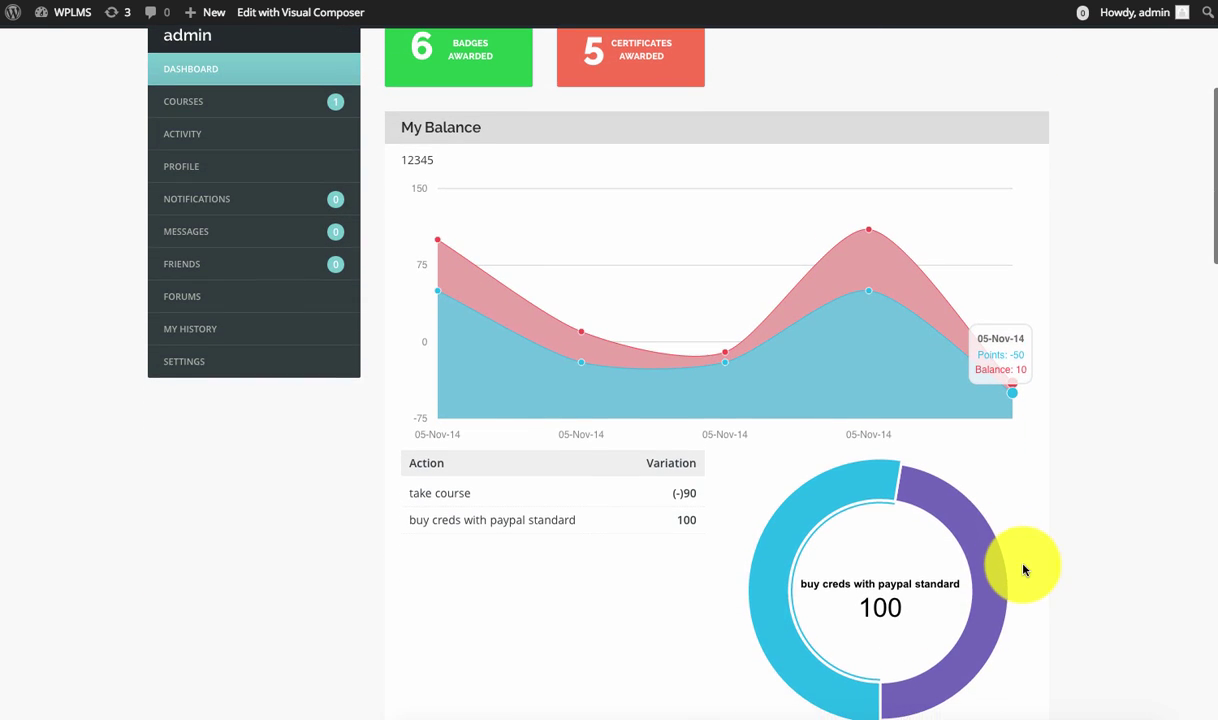
{"action": "mouse_move", "coordinate": [990, 581]}
{"action": "mouse_move", "coordinate": [789, 524]}
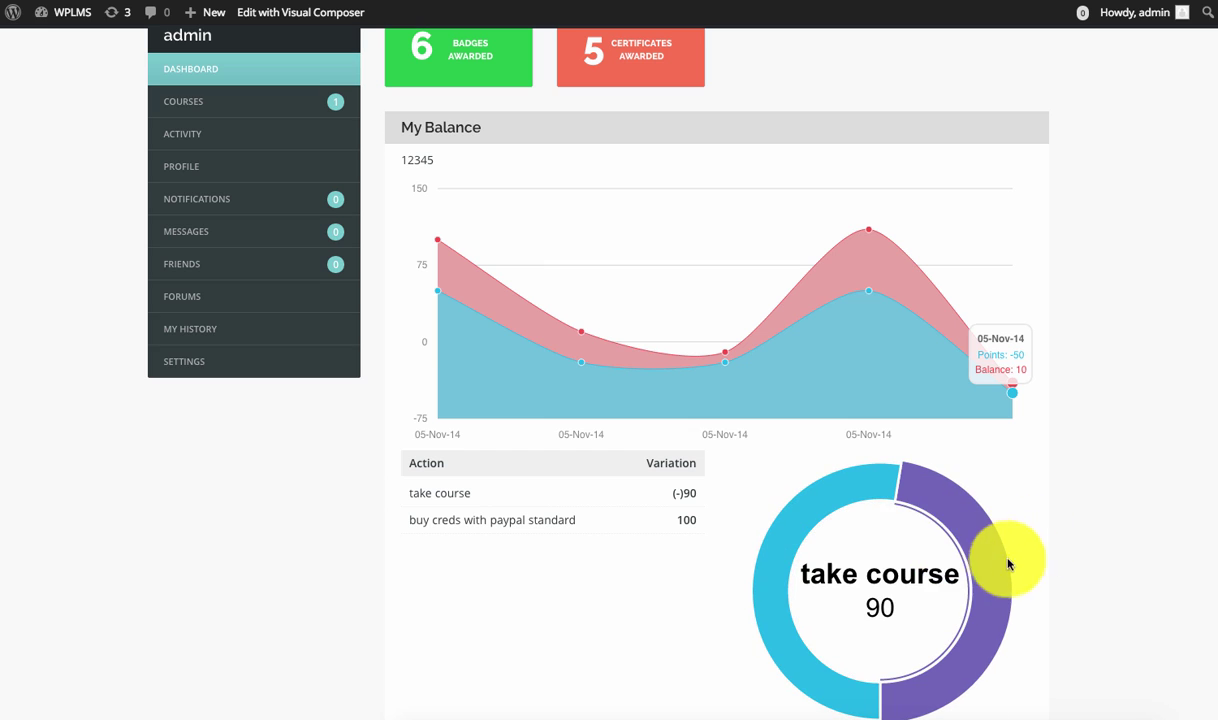
{"action": "scroll", "coordinate": [813, 520], "scroll_direction": "up", "scroll_amount": 4}
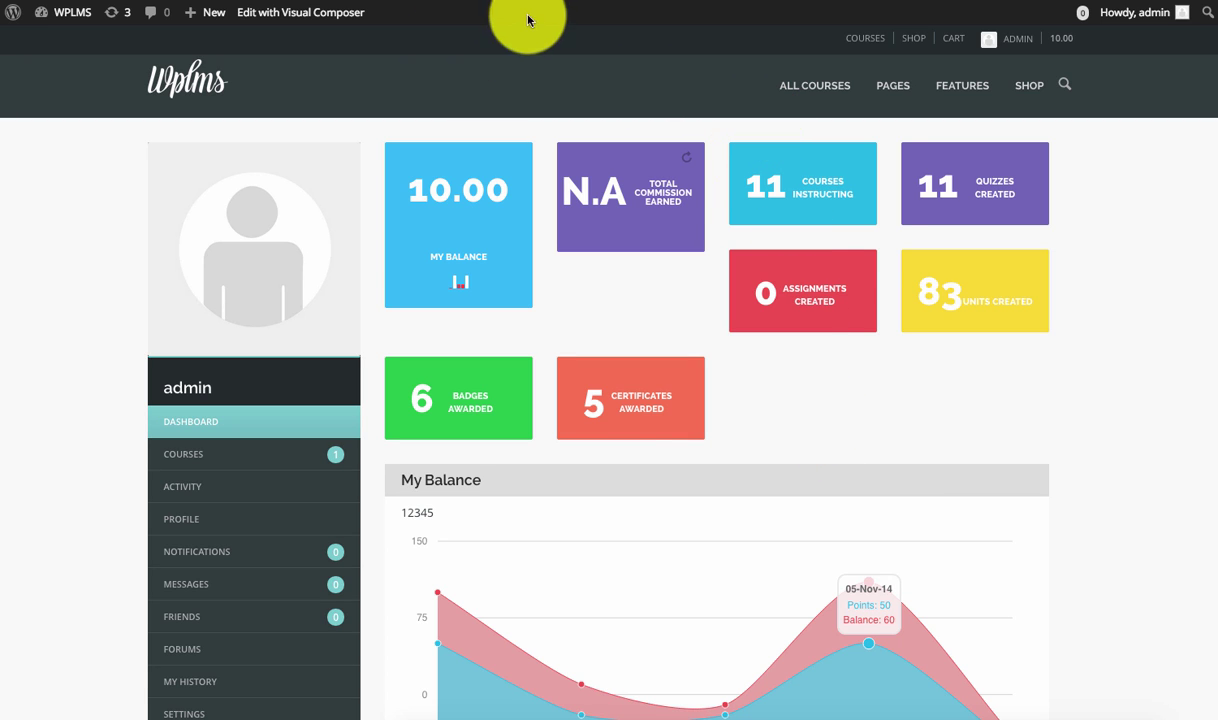
Open Step by Step Macintosh Training and its course editor, then move to the myCRED admin menu.
{"action": "mouse_move", "coordinate": [815, 88]}
{"action": "left_click", "coordinate": [828, 95]}
{"action": "scroll", "coordinate": [693, 400], "scroll_direction": "down", "scroll_amount": 4}
{"action": "scroll", "coordinate": [697, 400], "scroll_direction": "down", "scroll_amount": 10}
{"action": "scroll", "coordinate": [697, 400], "scroll_direction": "up", "scroll_amount": 12}
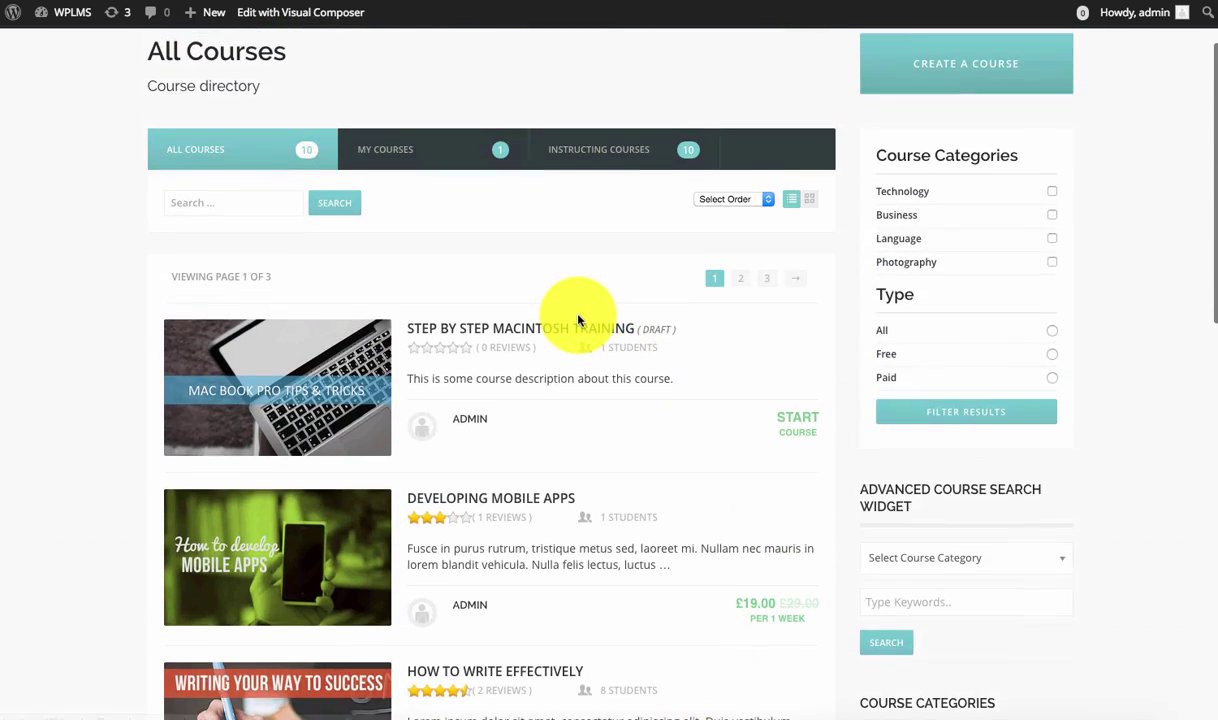
{"action": "left_click", "coordinate": [575, 321]}
{"action": "scroll", "coordinate": [300, 380], "scroll_direction": "down", "scroll_amount": 2}
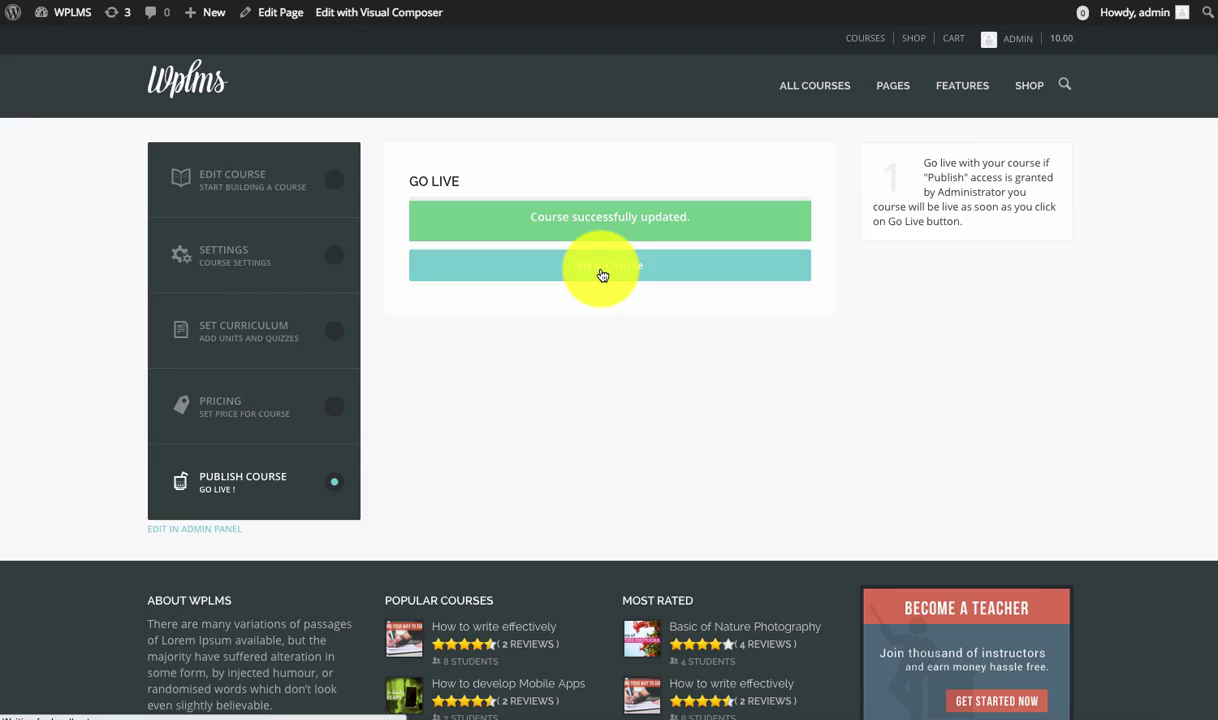
{"action": "left_click", "coordinate": [603, 264]}
{"action": "scroll", "coordinate": [468, 382], "scroll_direction": "down", "scroll_amount": 2}
{"action": "scroll", "coordinate": [468, 382], "scroll_direction": "down", "scroll_amount": 2}
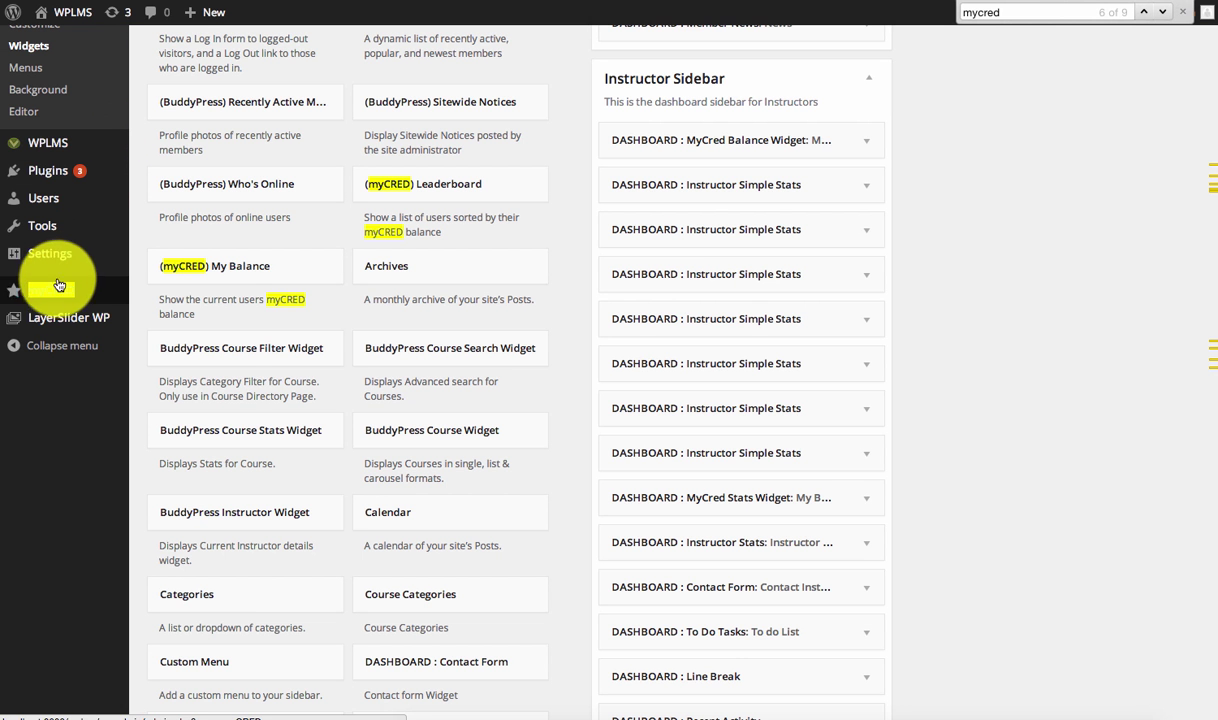
{"action": "mouse_move", "coordinate": [67, 300]}
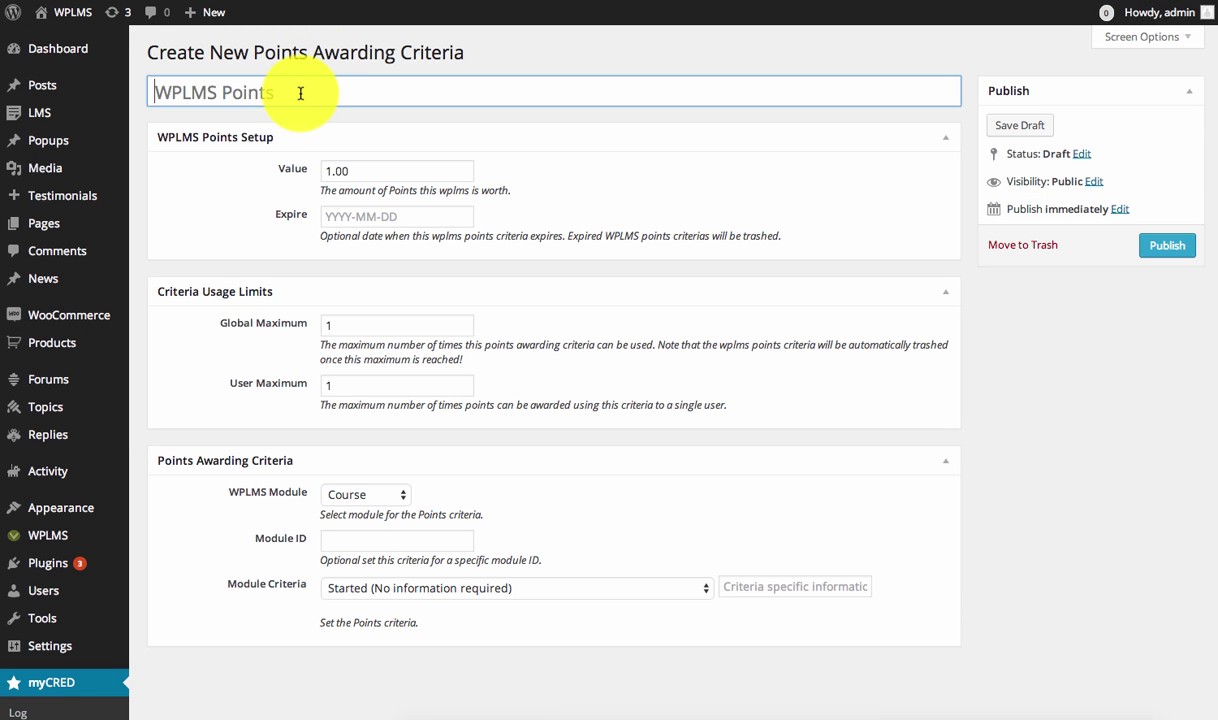
Title the criterion 'Award 10 points for Starting a course', worth 10 points, with usage limits of 1.
{"action": "type", "text": "Aw"}
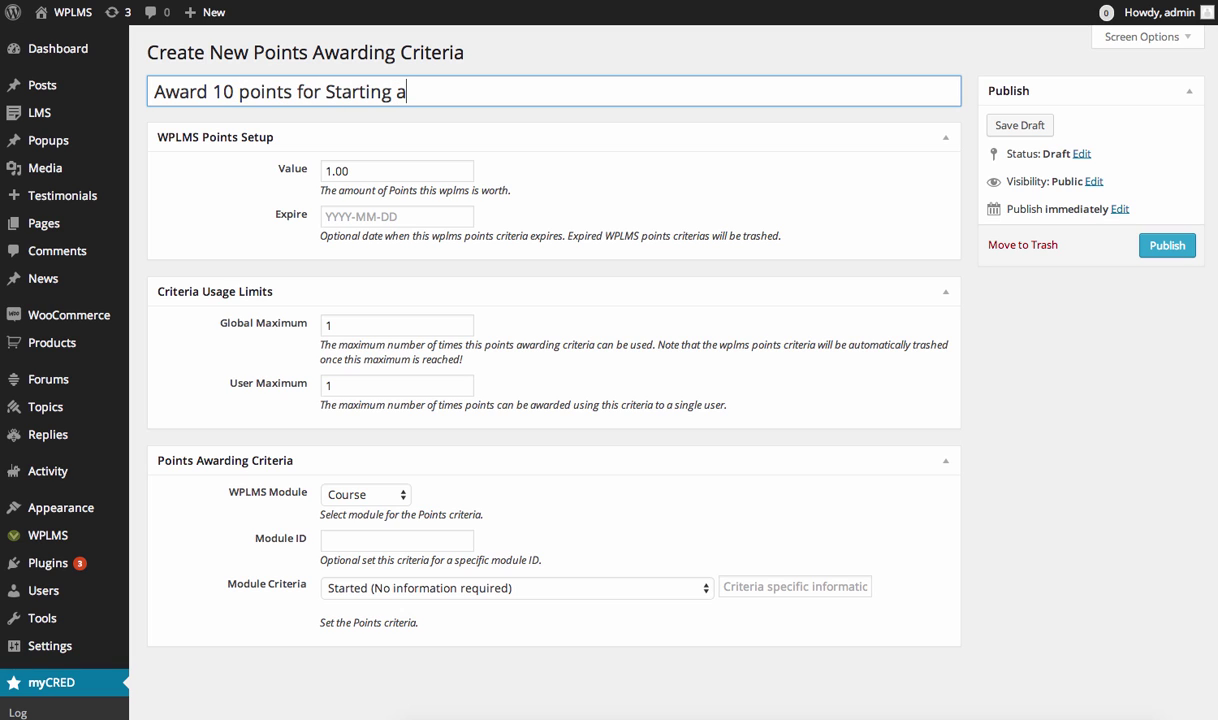
{"action": "left_click", "coordinate": [331, 171]}
{"action": "type", "text": "0"}
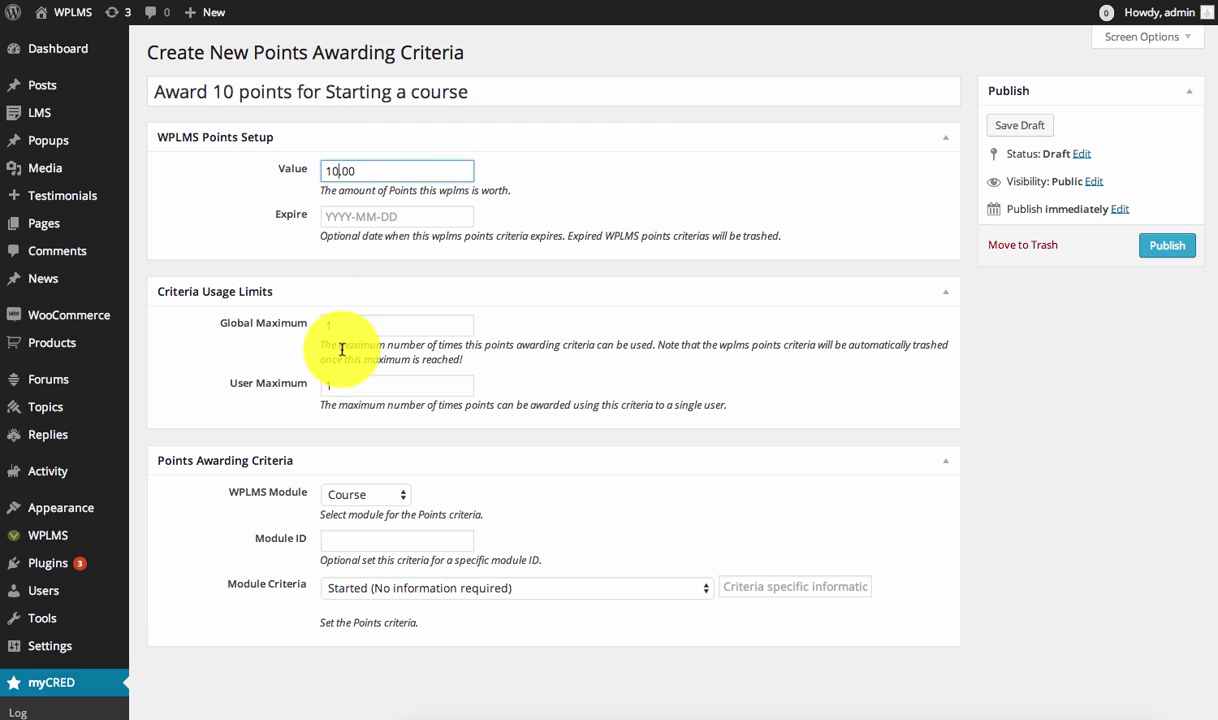
{"action": "left_click", "coordinate": [361, 330]}
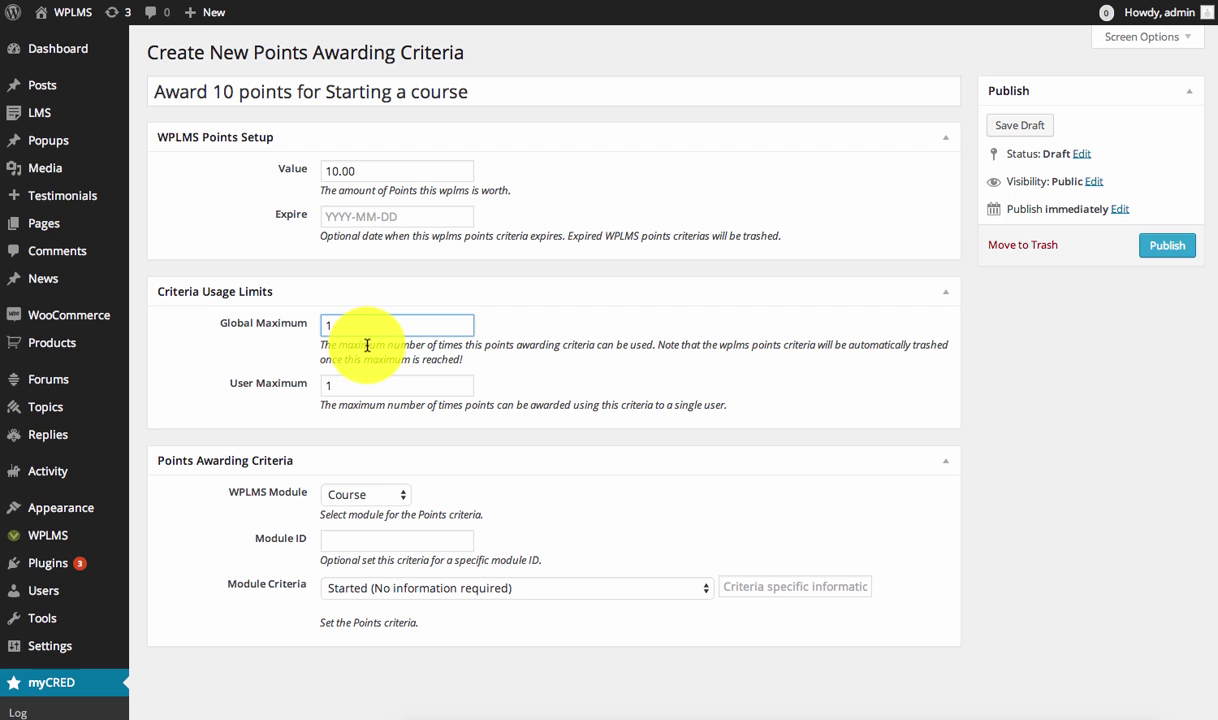
{"action": "left_click", "coordinate": [345, 384]}
Set module Course, ID 1127, criteria Started, publish, and view the course page.
{"action": "scroll", "coordinate": [575, 415], "scroll_direction": "down", "scroll_amount": 3}
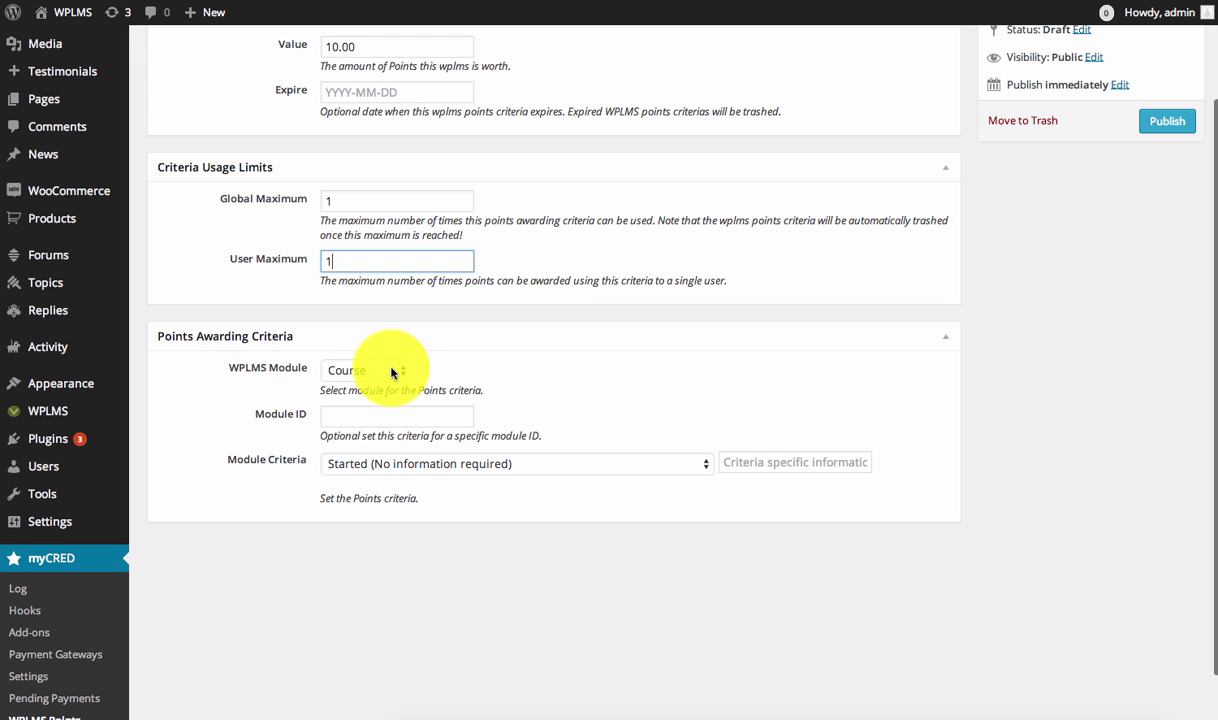
{"action": "left_click", "coordinate": [386, 370]}
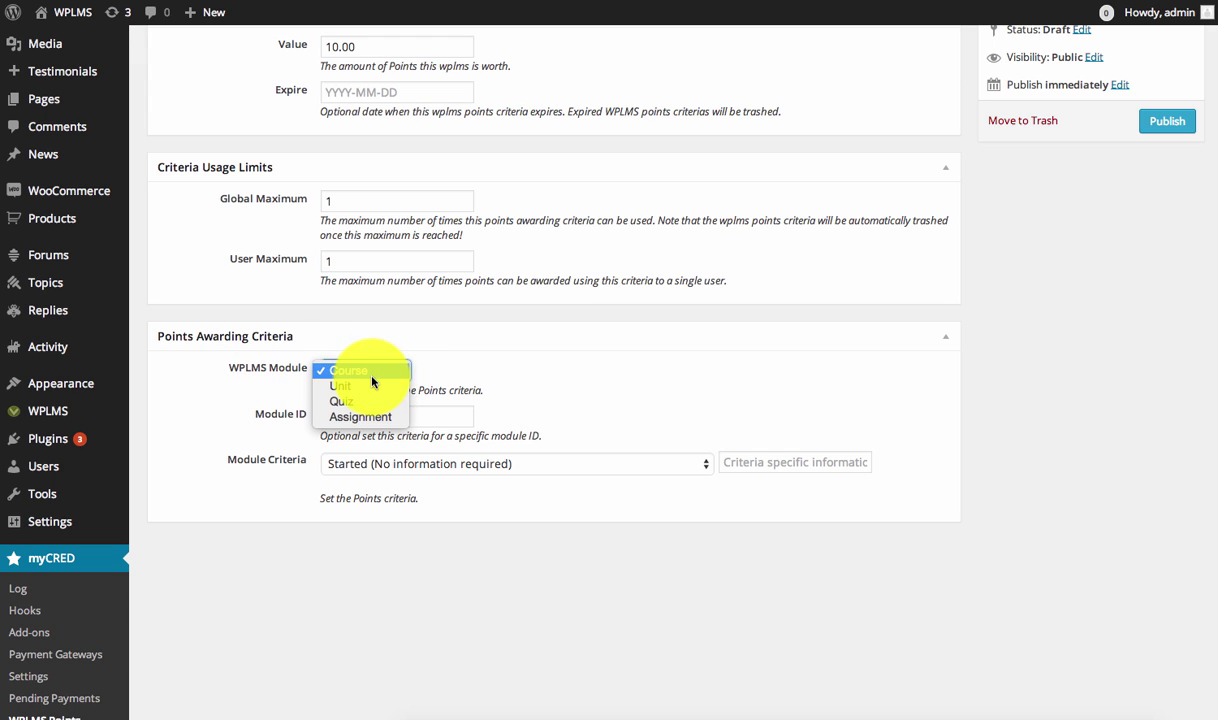
{"action": "left_click", "coordinate": [416, 418]}
{"action": "left_click", "coordinate": [397, 416]}
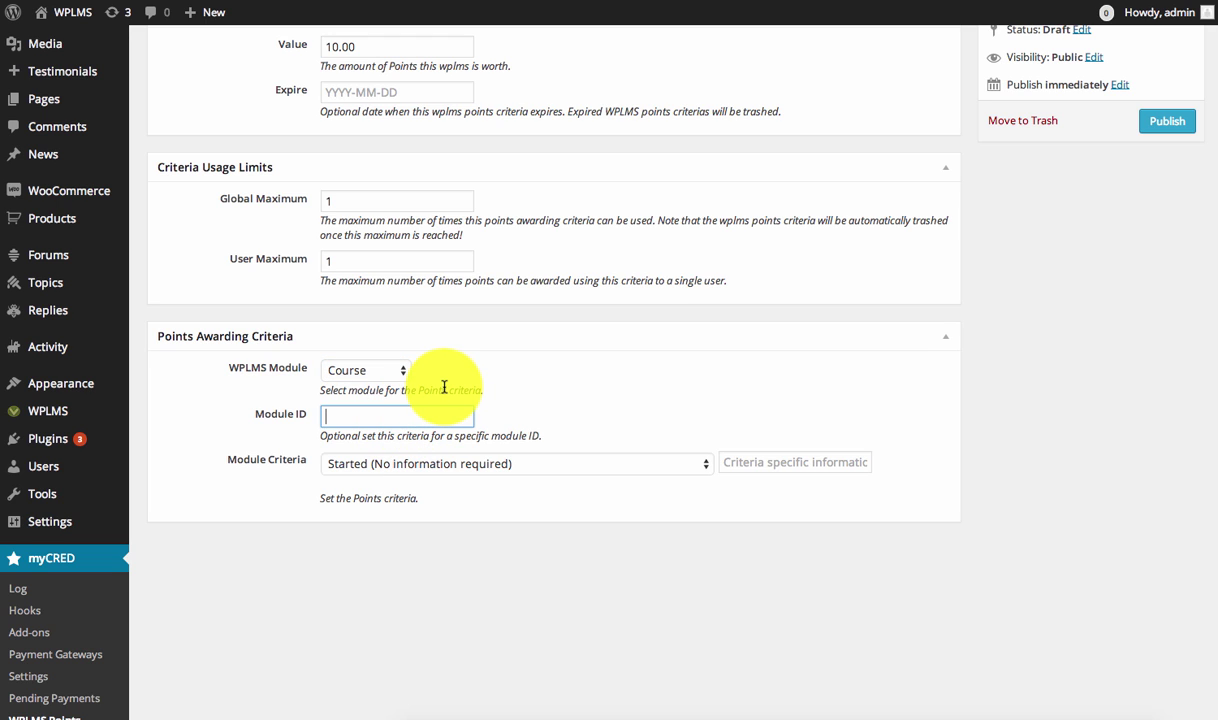
{"action": "left_click", "coordinate": [1160, 122]}
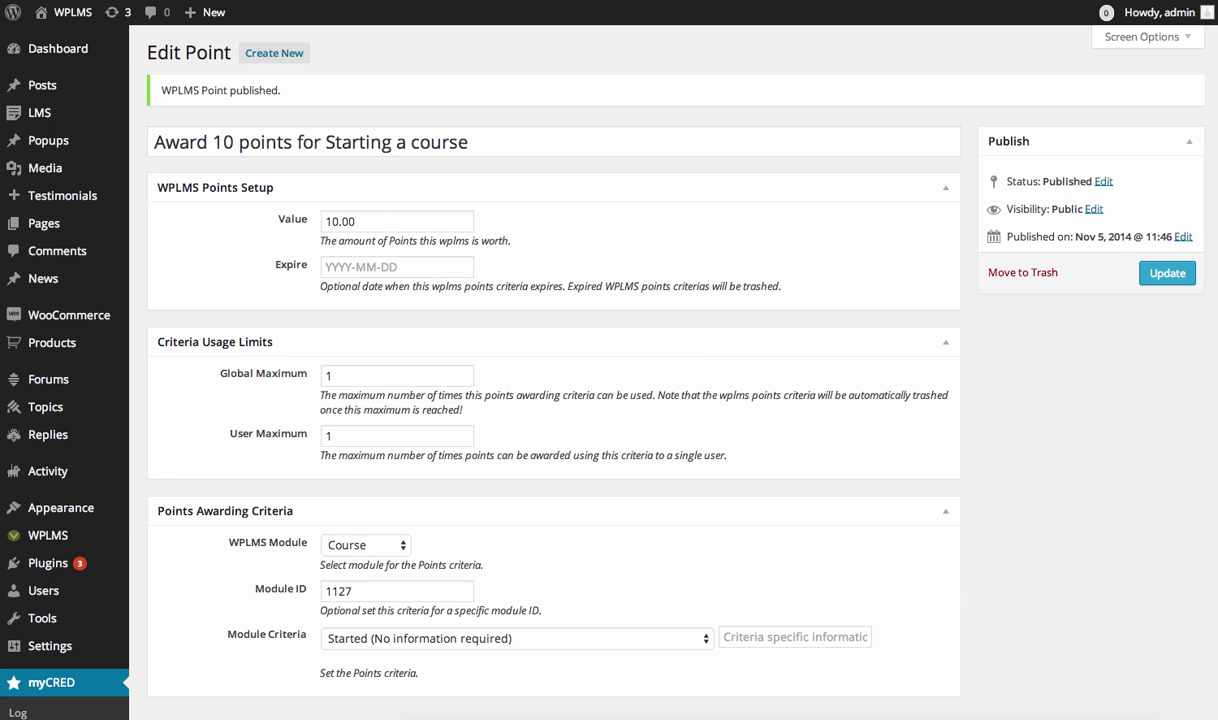
{"action": "left_click", "coordinate": [490, 2]}
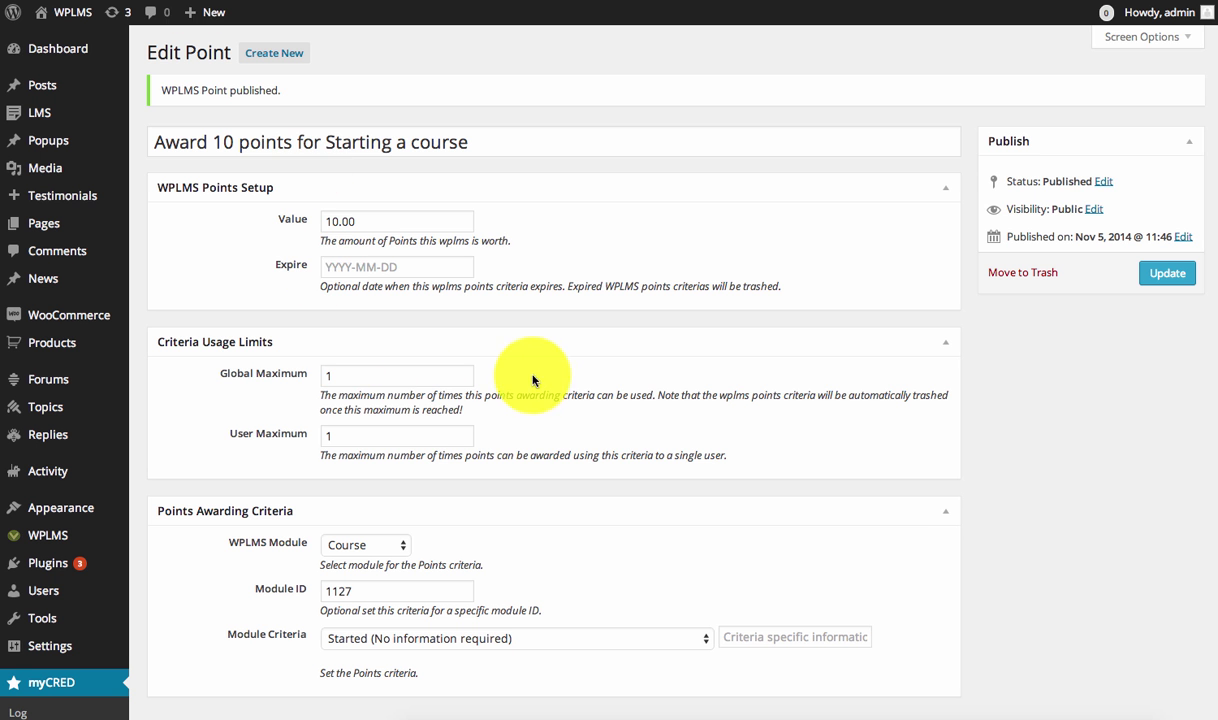
{"action": "scroll", "coordinate": [103, 558], "scroll_direction": "down", "scroll_amount": 3}
Check the WPLMS Points criteria list, then start Step by Step Macintosh Training and its first unit.
{"action": "left_click", "coordinate": [16, 656]}
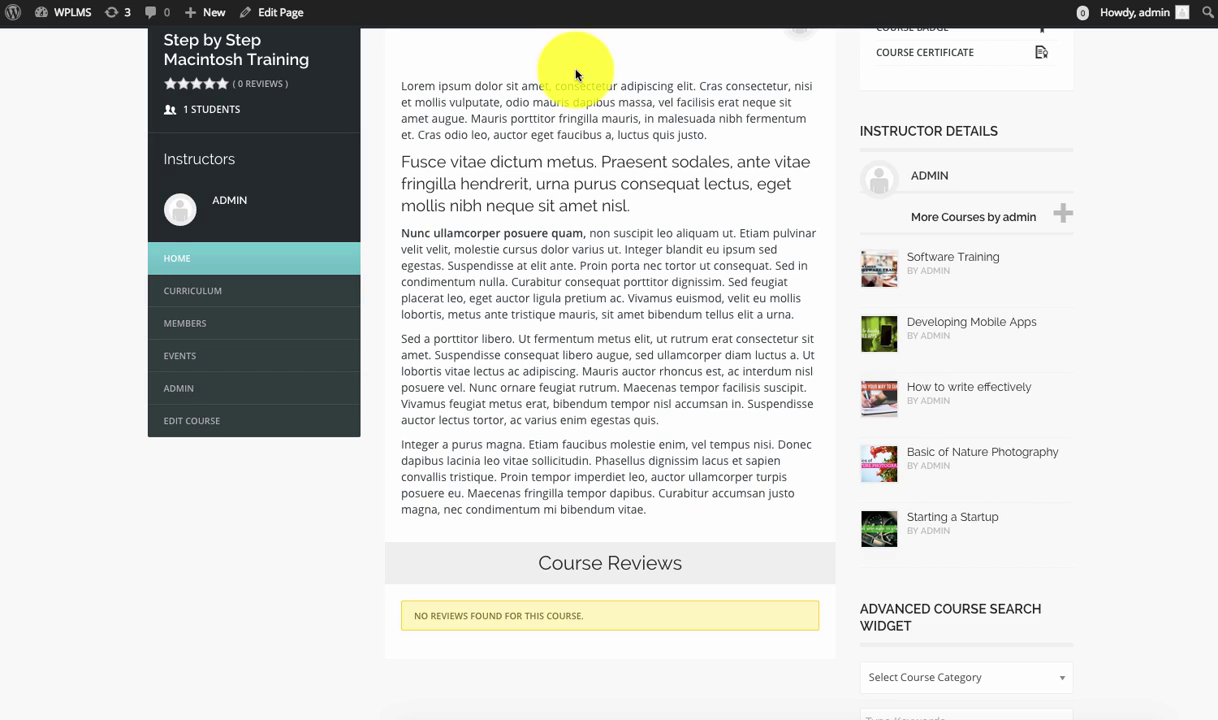
{"action": "scroll", "coordinate": [560, 110], "scroll_direction": "up", "scroll_amount": 5}
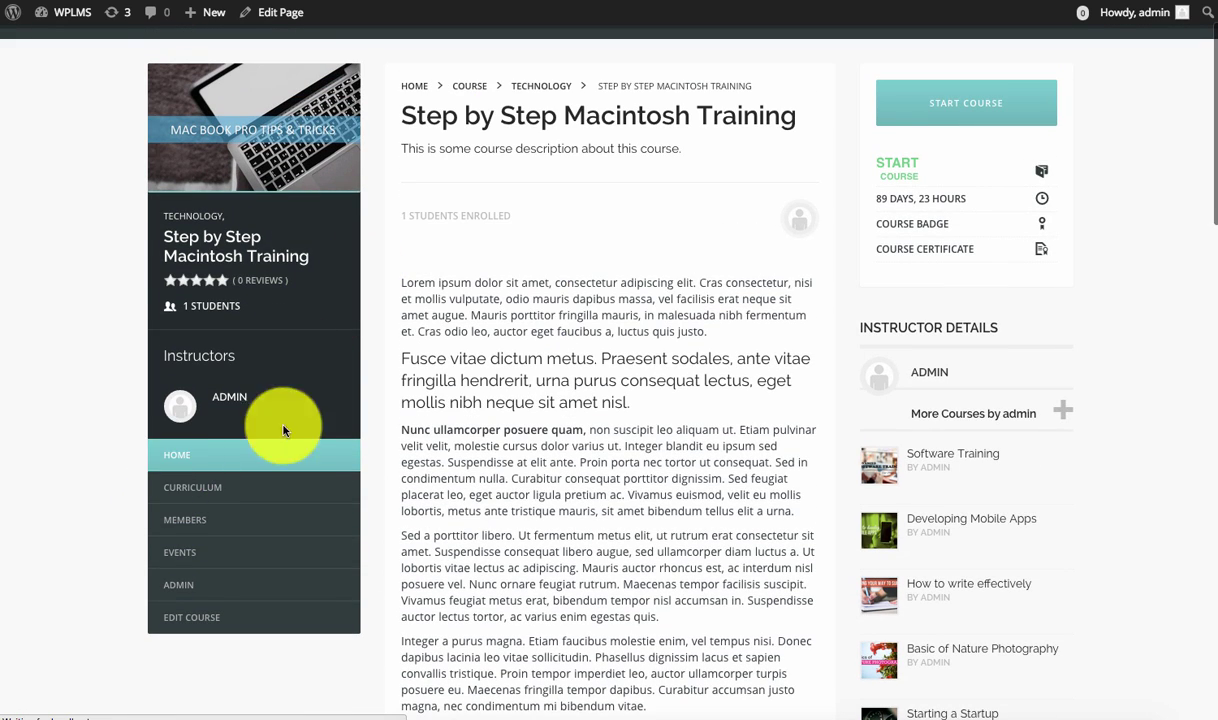
{"action": "scroll", "coordinate": [571, 299], "scroll_direction": "up", "scroll_amount": 2}
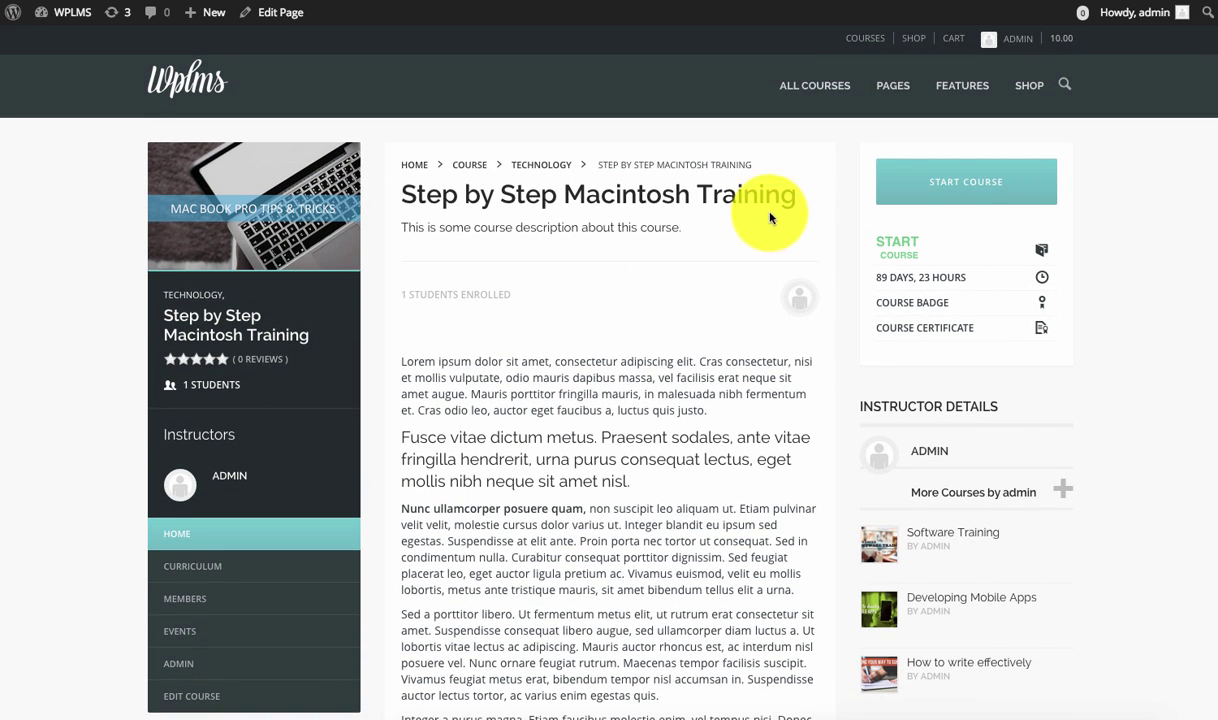
{"action": "left_click", "coordinate": [946, 188]}
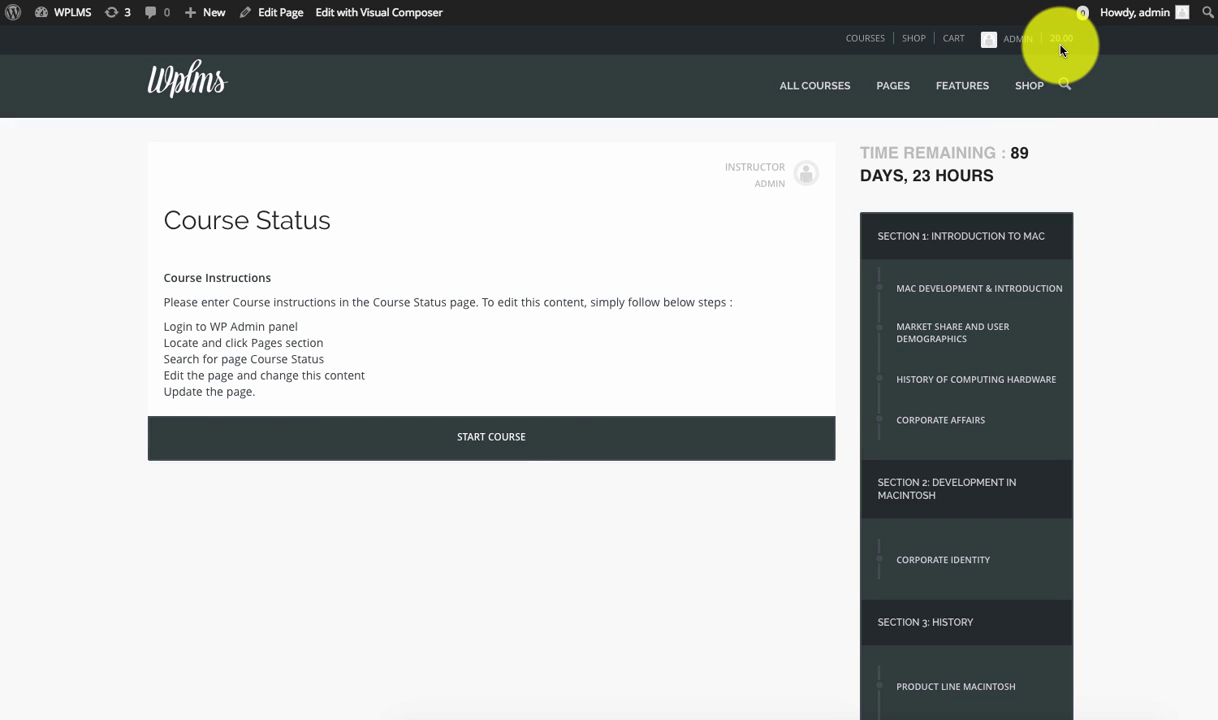
{"action": "left_click", "coordinate": [489, 445]}
{"action": "scroll", "coordinate": [763, 279], "scroll_direction": "down", "scroll_amount": 2}
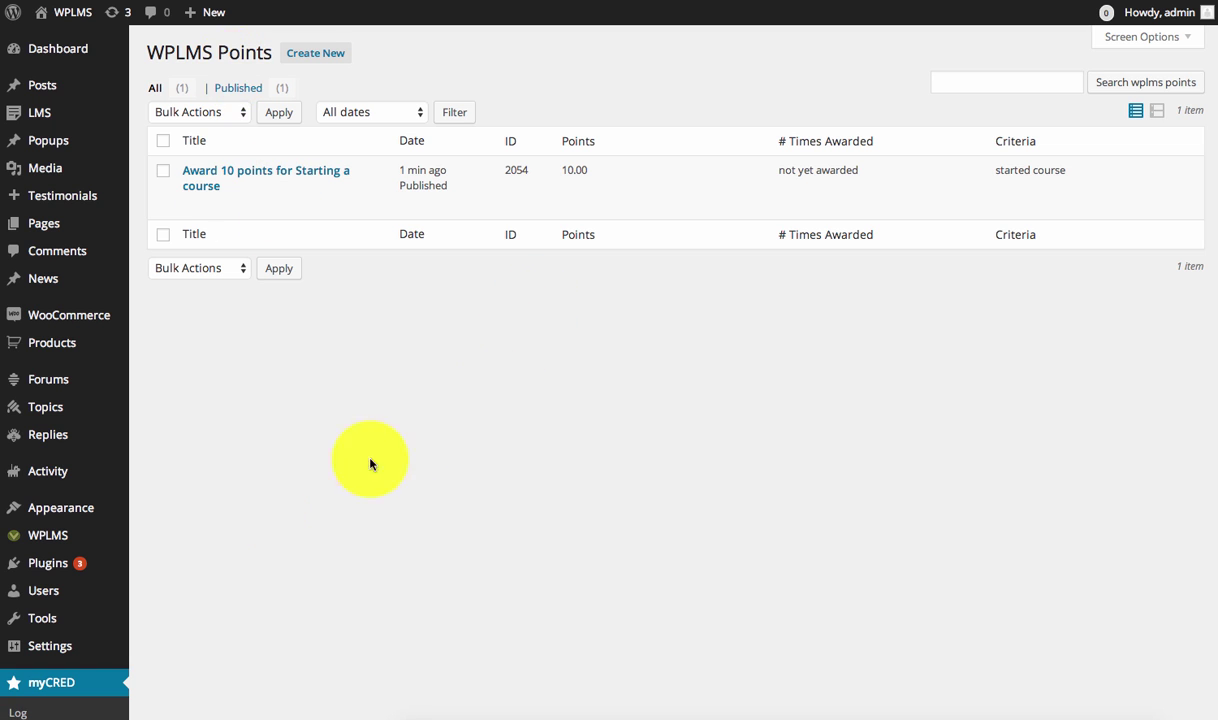
{"action": "scroll", "coordinate": [427, 525], "scroll_direction": "down", "scroll_amount": 5}
{"action": "left_click", "coordinate": [51, 660]}
{"action": "scroll", "coordinate": [334, 443], "scroll_direction": "down", "scroll_amount": 5}
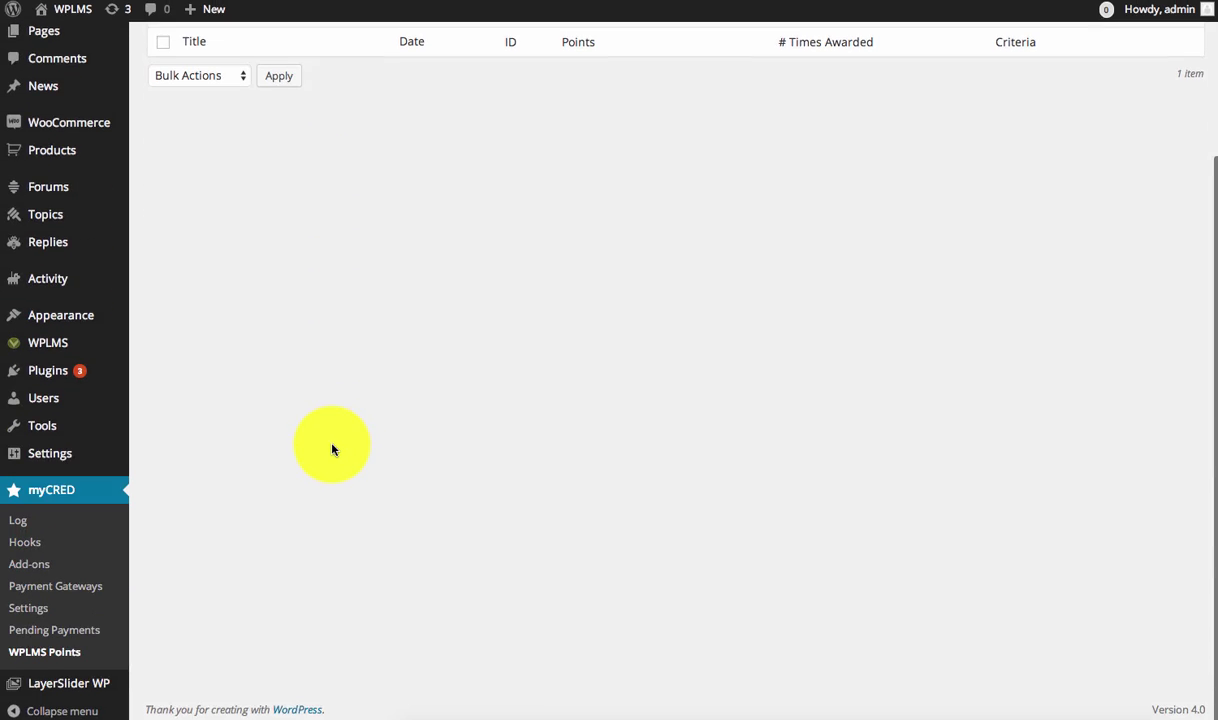
{"action": "left_click", "coordinate": [33, 531]}
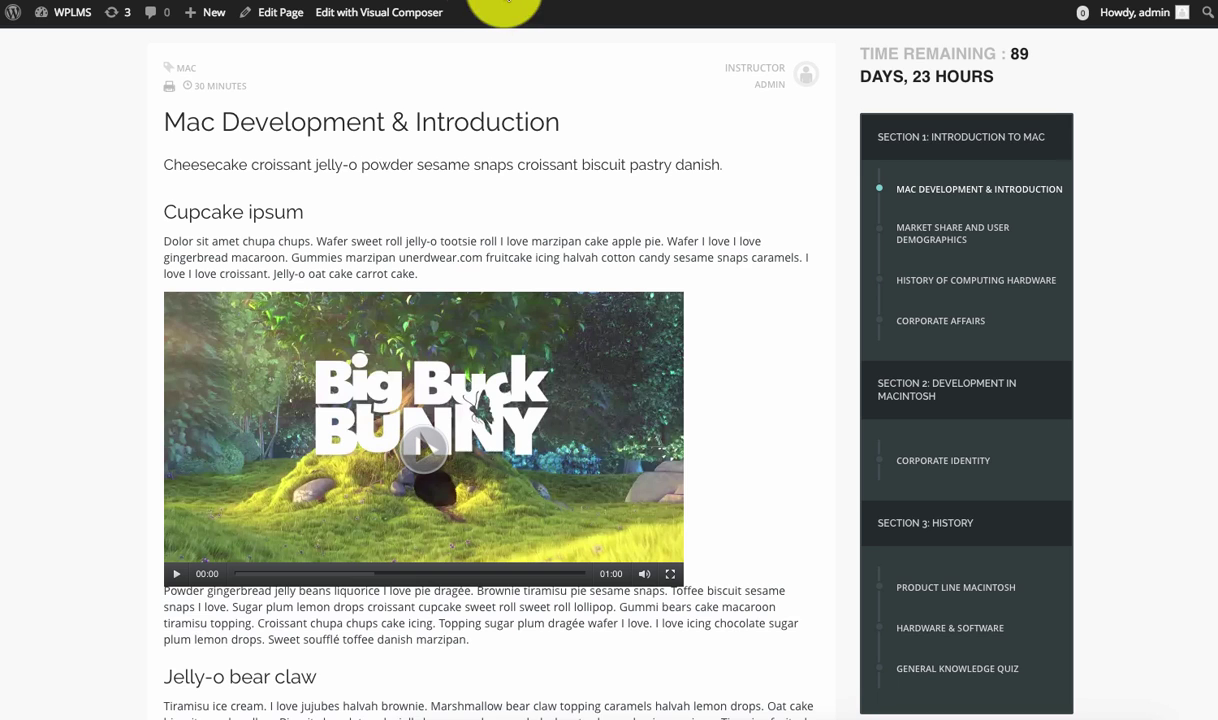
Open the user Dashboard from the account menu and inspect the My Balance chart showing 20.00.
{"action": "scroll", "coordinate": [807, 176], "scroll_direction": "up", "scroll_amount": 2}
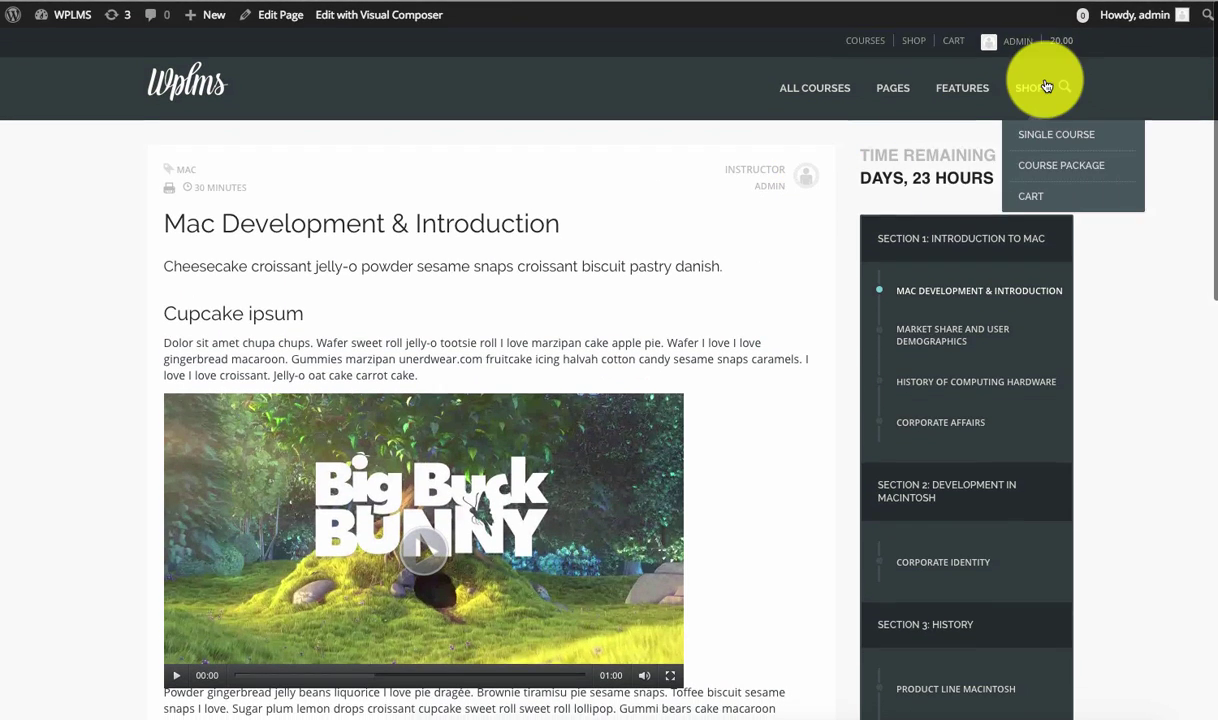
{"action": "left_click", "coordinate": [1019, 42]}
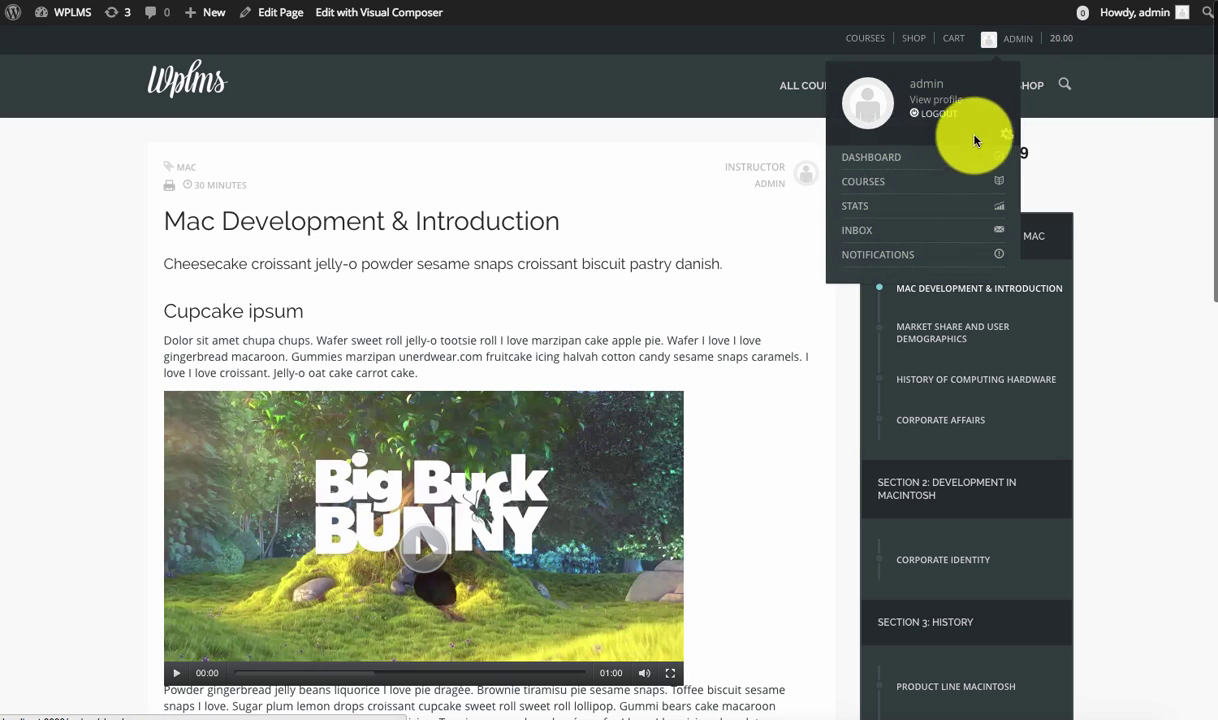
{"action": "left_click", "coordinate": [881, 156]}
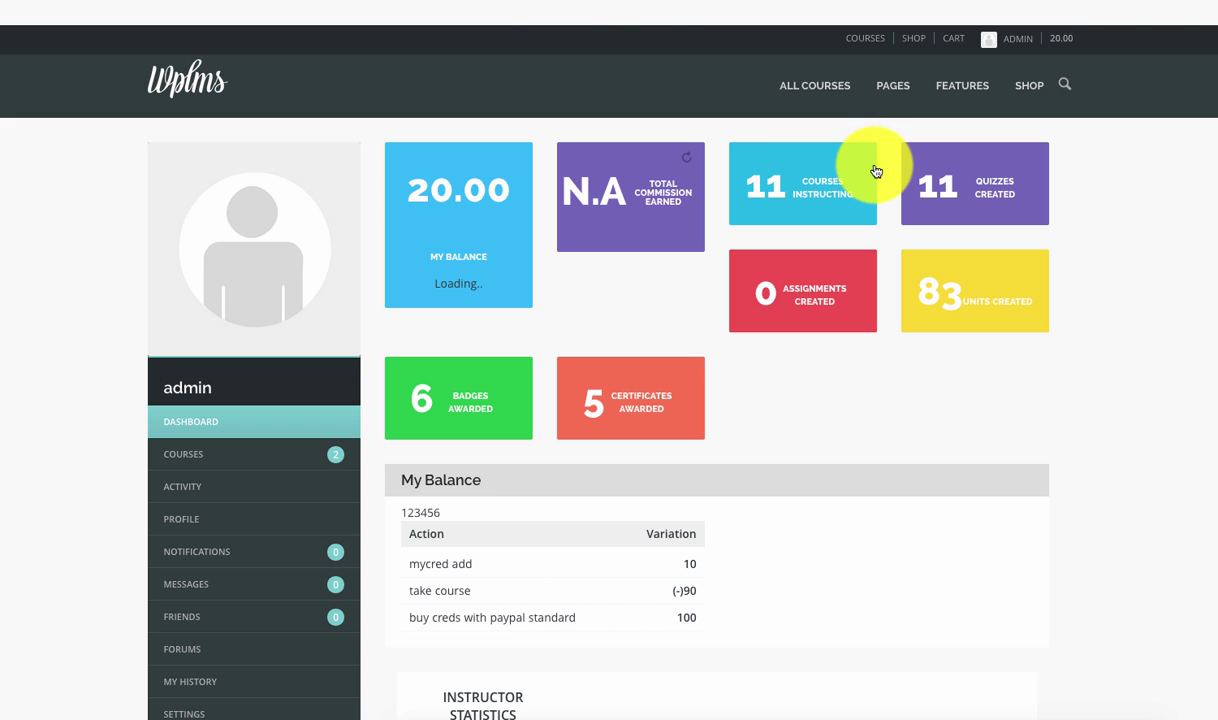
{"action": "scroll", "coordinate": [897, 367], "scroll_direction": "down", "scroll_amount": 2}
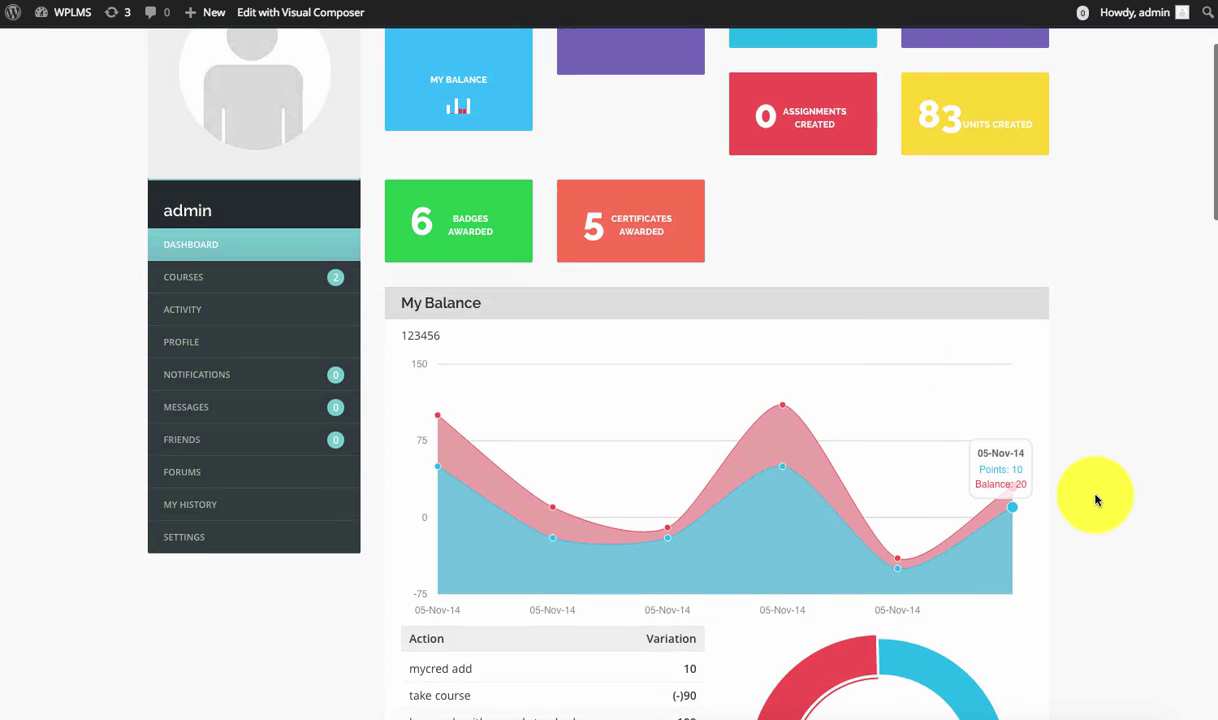
{"action": "scroll", "coordinate": [1013, 483], "scroll_direction": "down", "scroll_amount": 5}
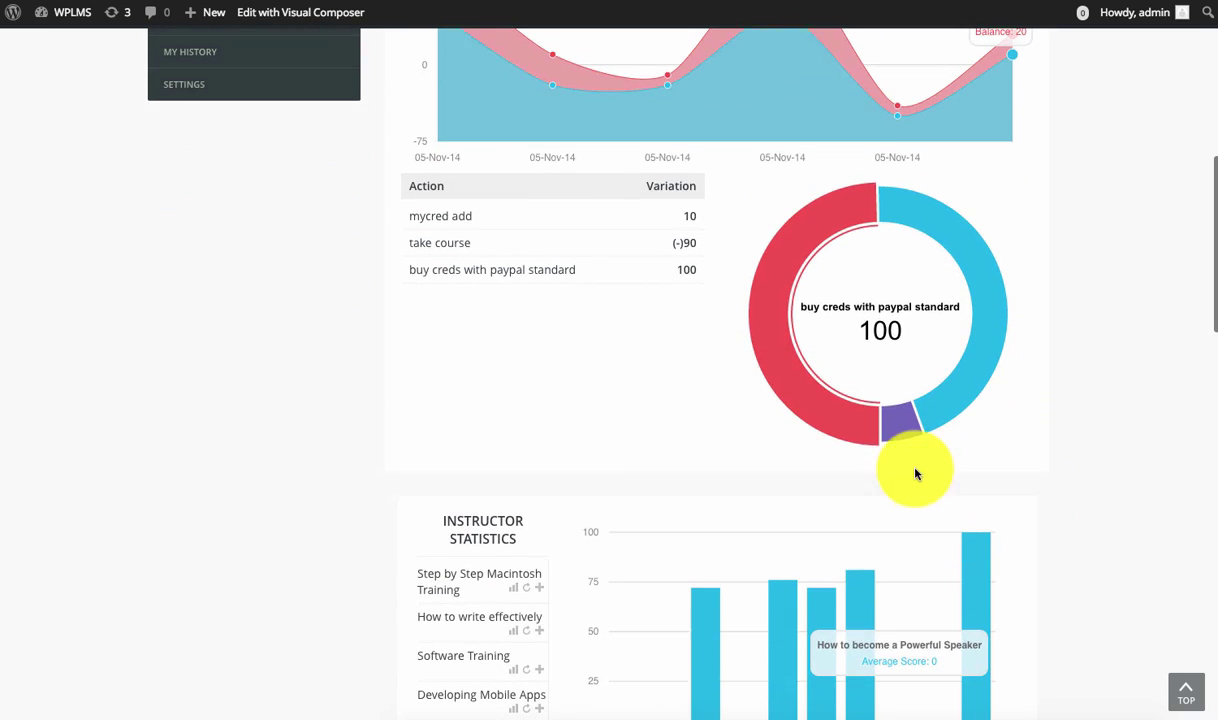
{"action": "mouse_move", "coordinate": [897, 425]}
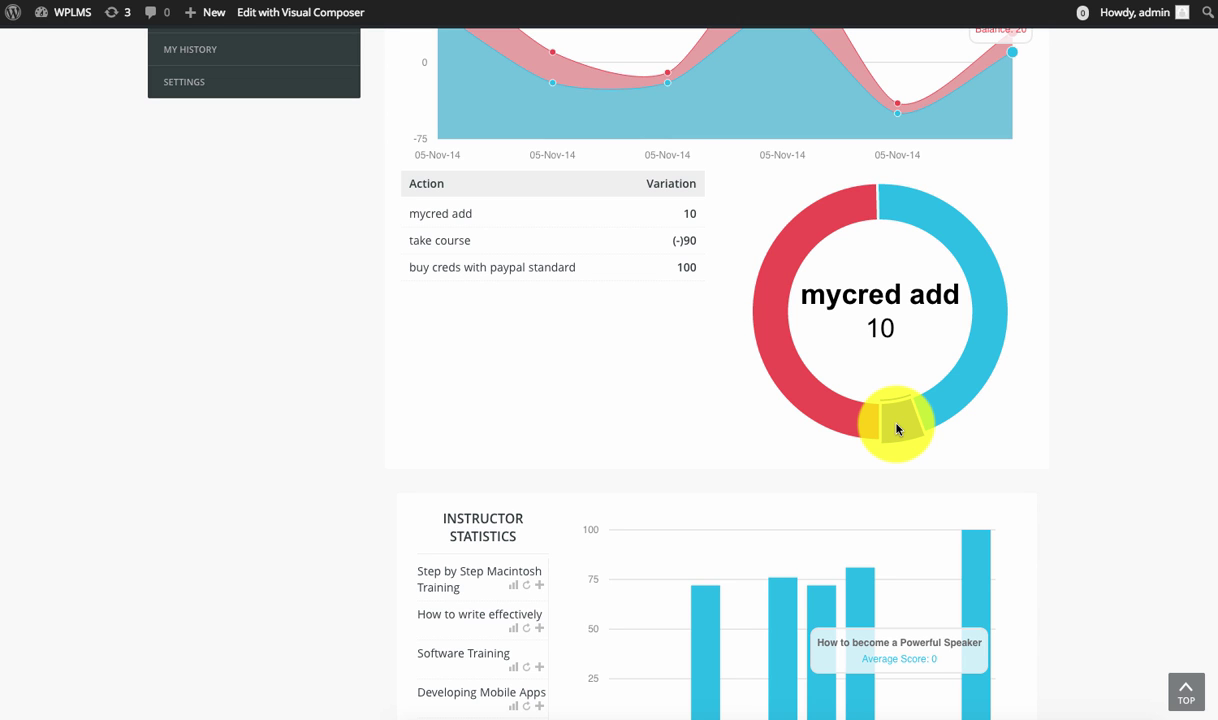
{"action": "scroll", "coordinate": [897, 430], "scroll_direction": "up", "scroll_amount": 7}
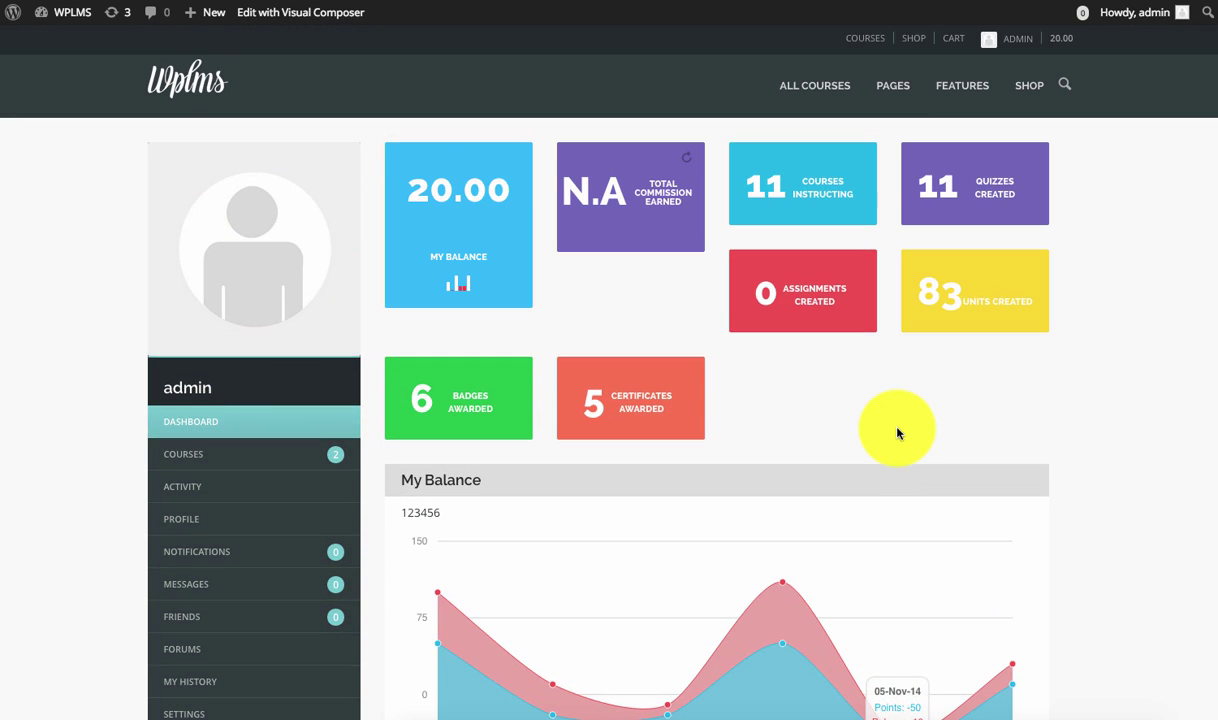